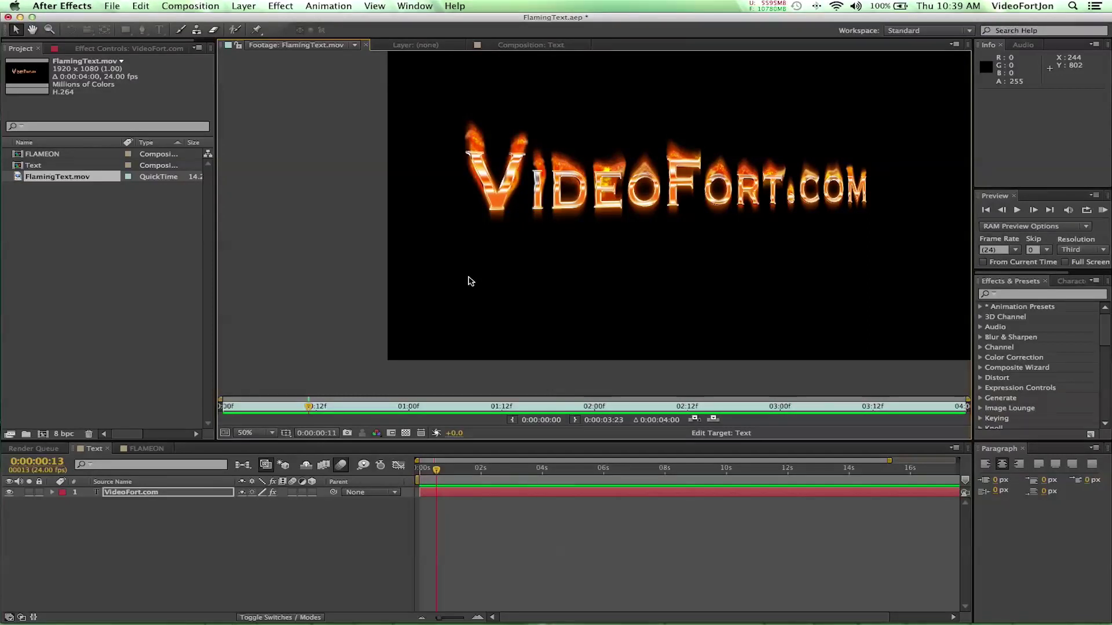
- Preview the FlamingText.mov footage with the whole frame fitted in the viewer
key("space")
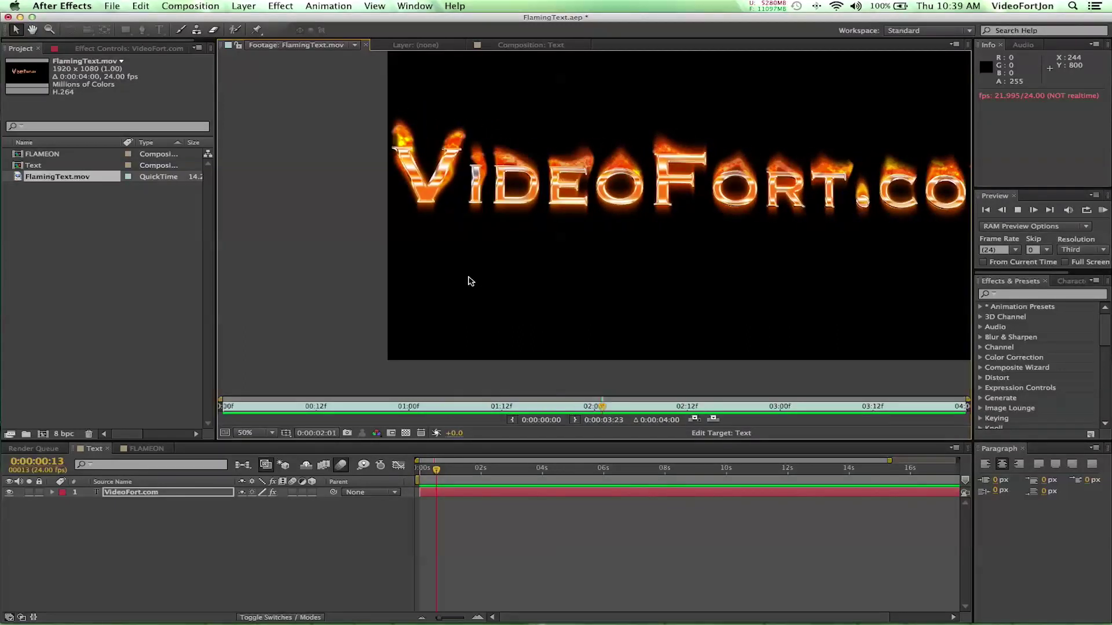
key("space")
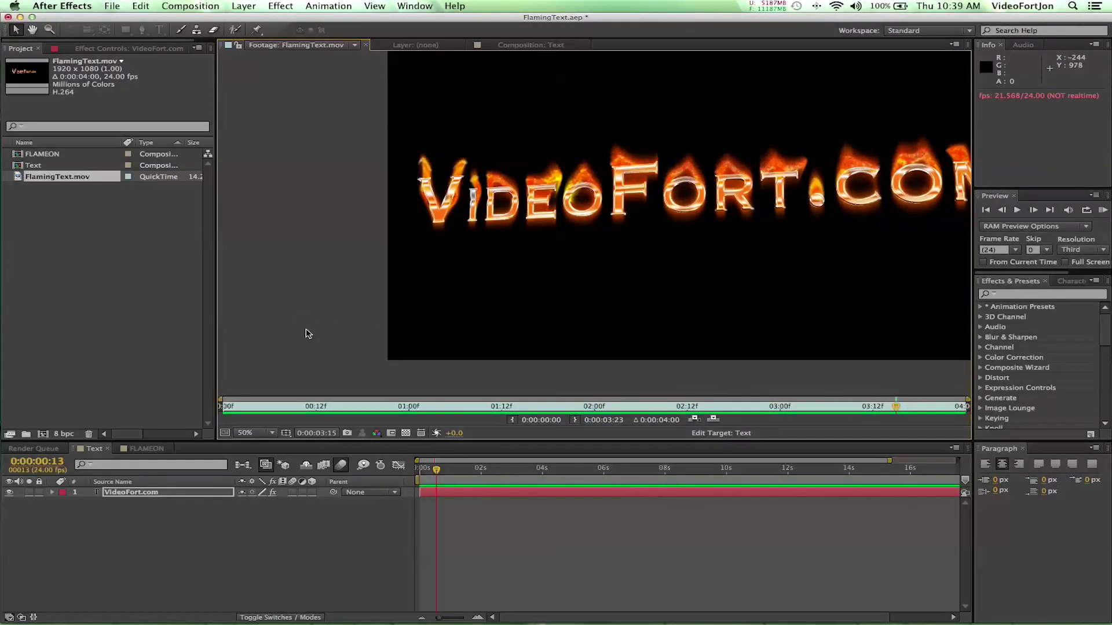
left_click(259, 439)
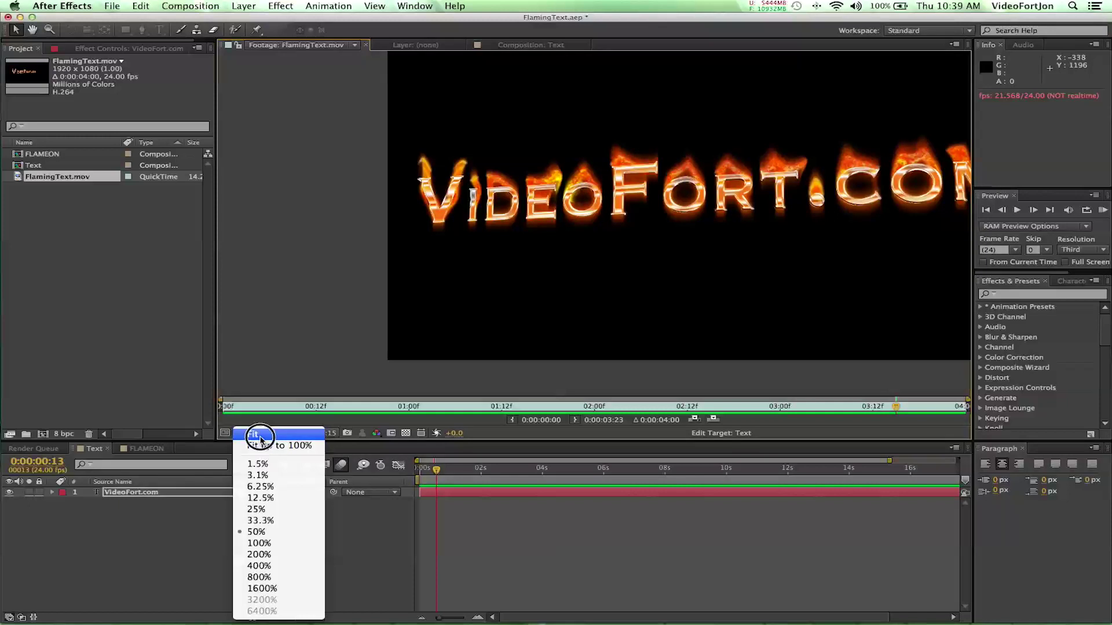
left_click(283, 306)
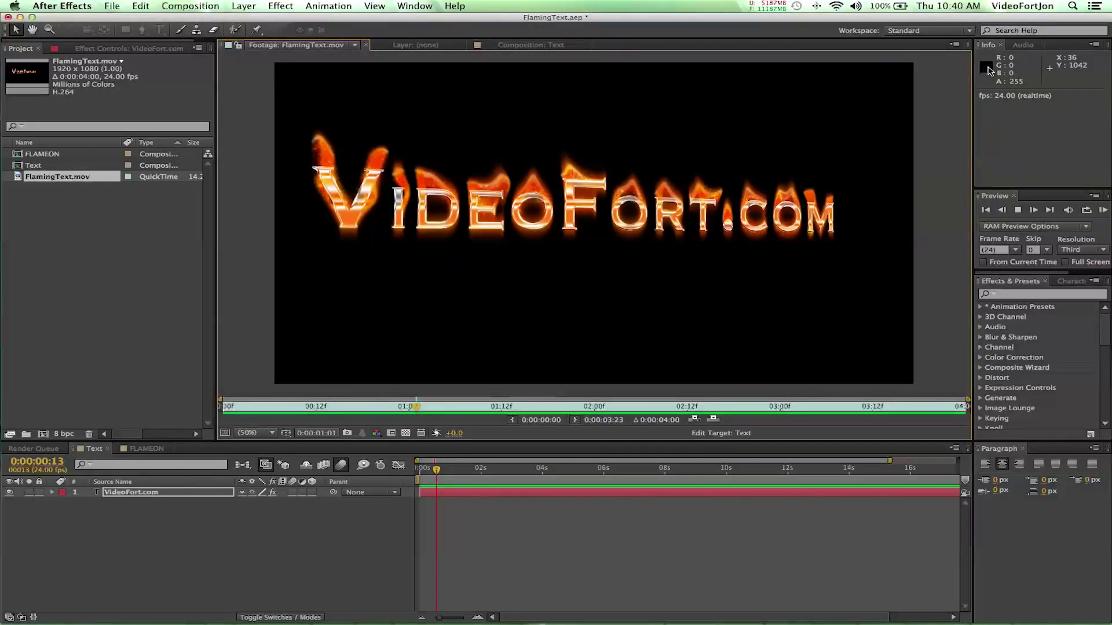
key("space")
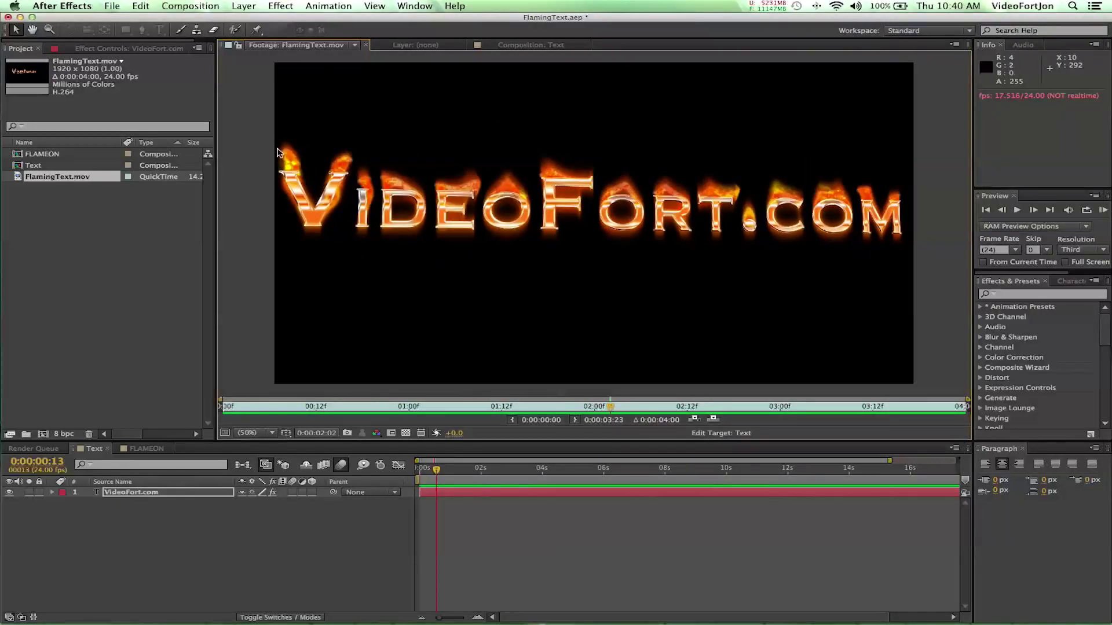
- Create a new composition named Flamer
left_click(187, 6)
left_click(193, 19)
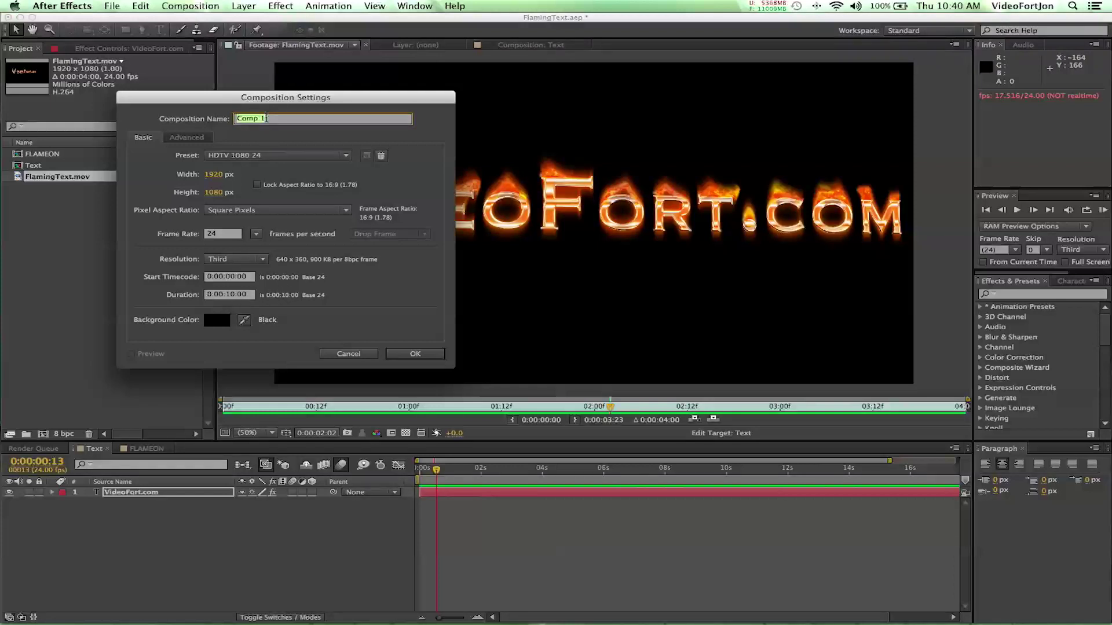
type("Flamer")
key("Return")
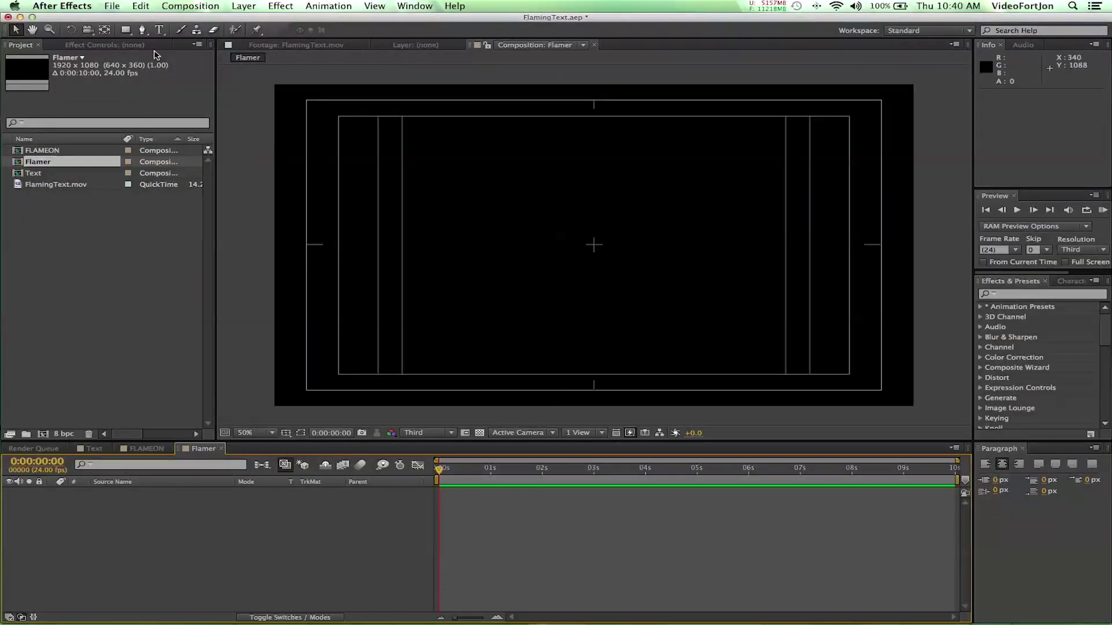
- Add a text layer reading "VideoFort.com" near the middle of the Flamer composition
left_click(160, 29)
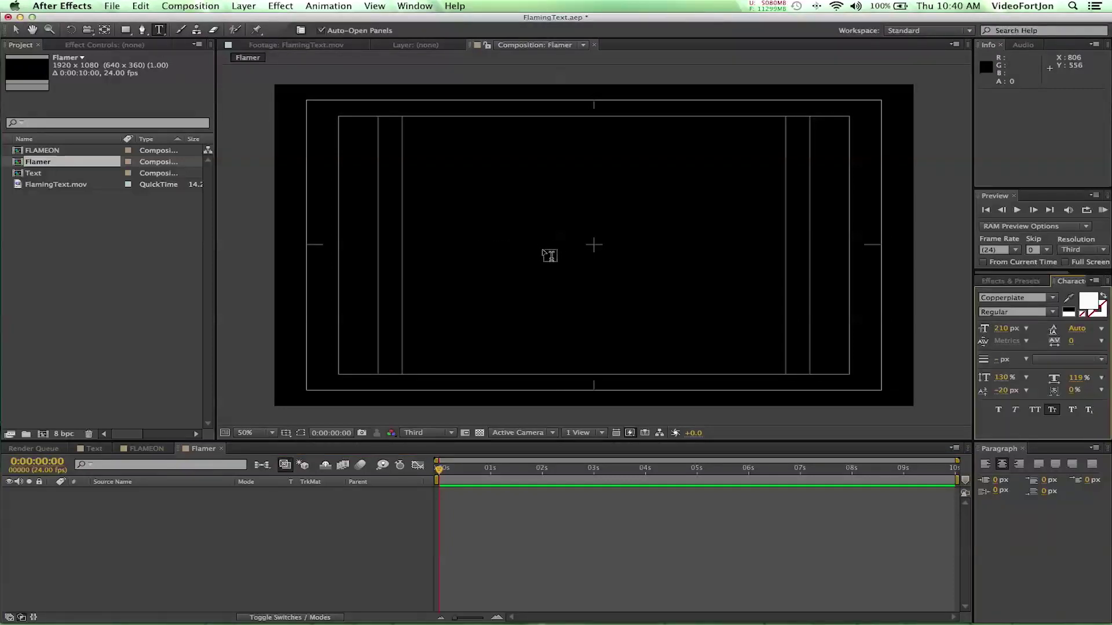
left_click(588, 250)
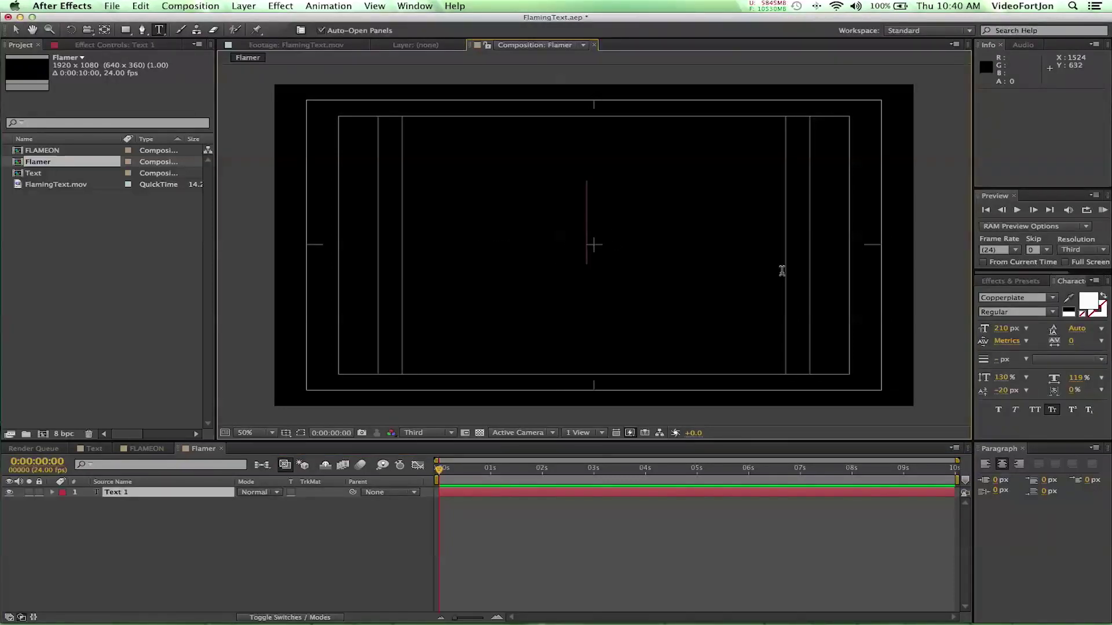
type("Video")
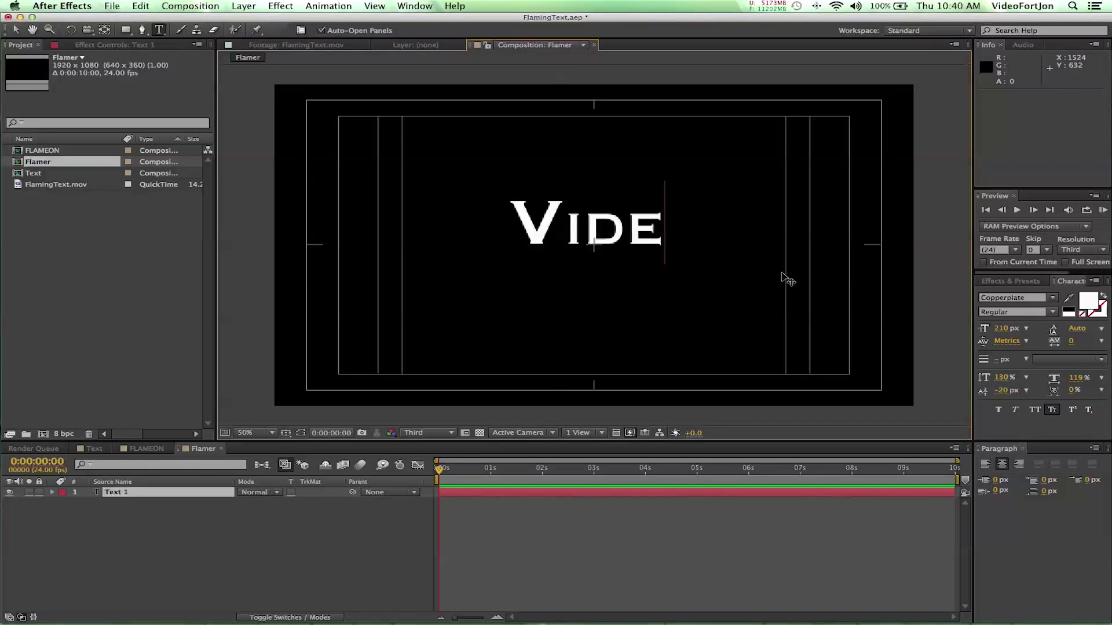
key("BackSpace")
key("BackSpace")
type("eoFort")
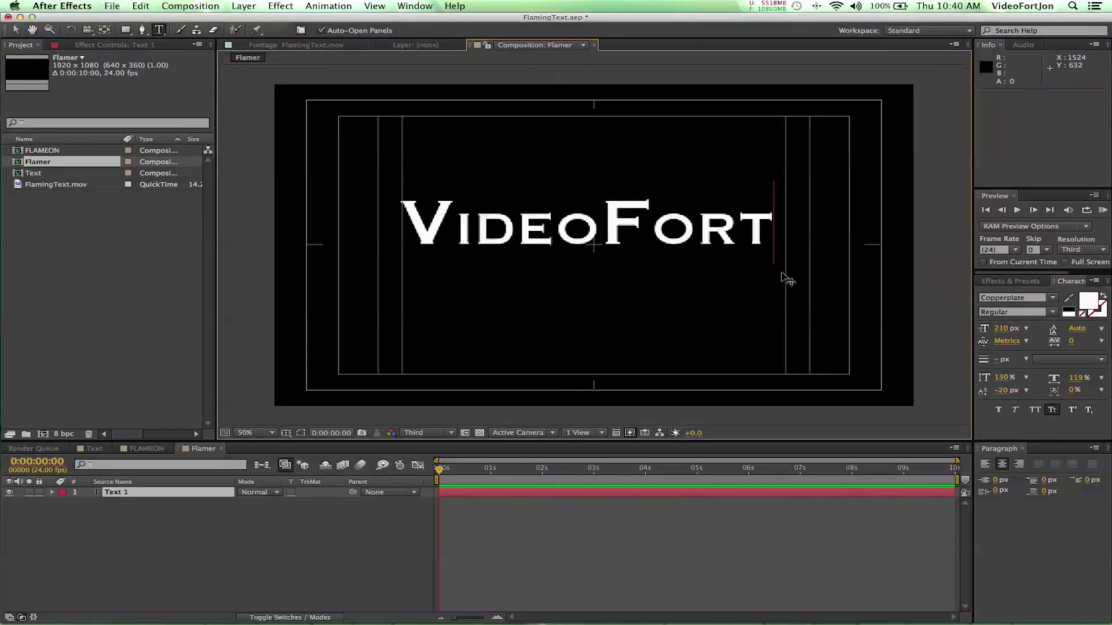
type(".com")
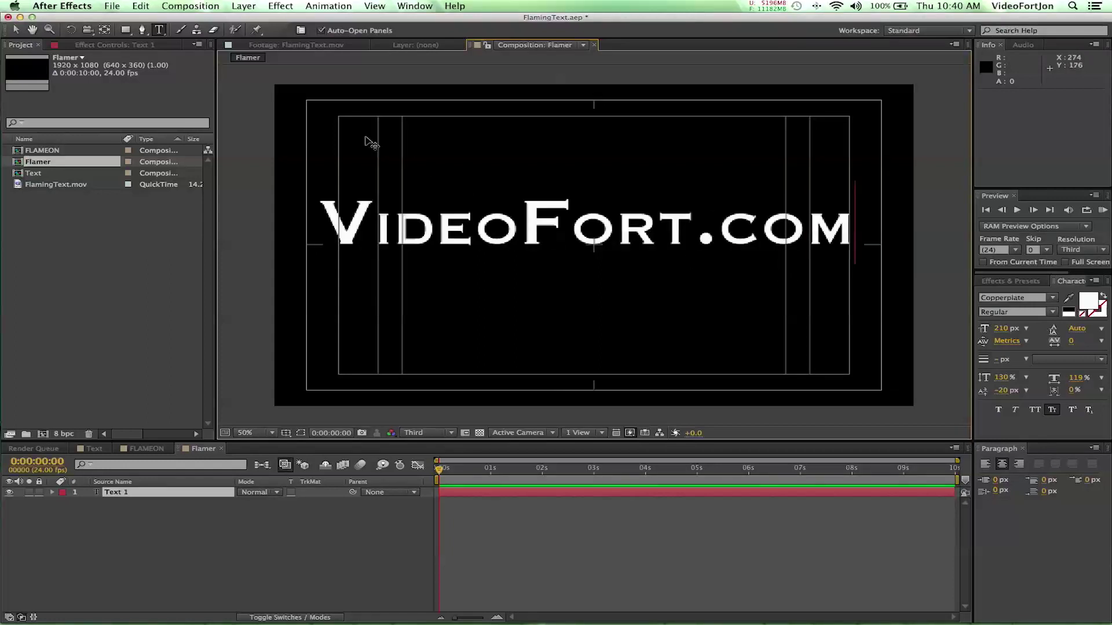
type("v")
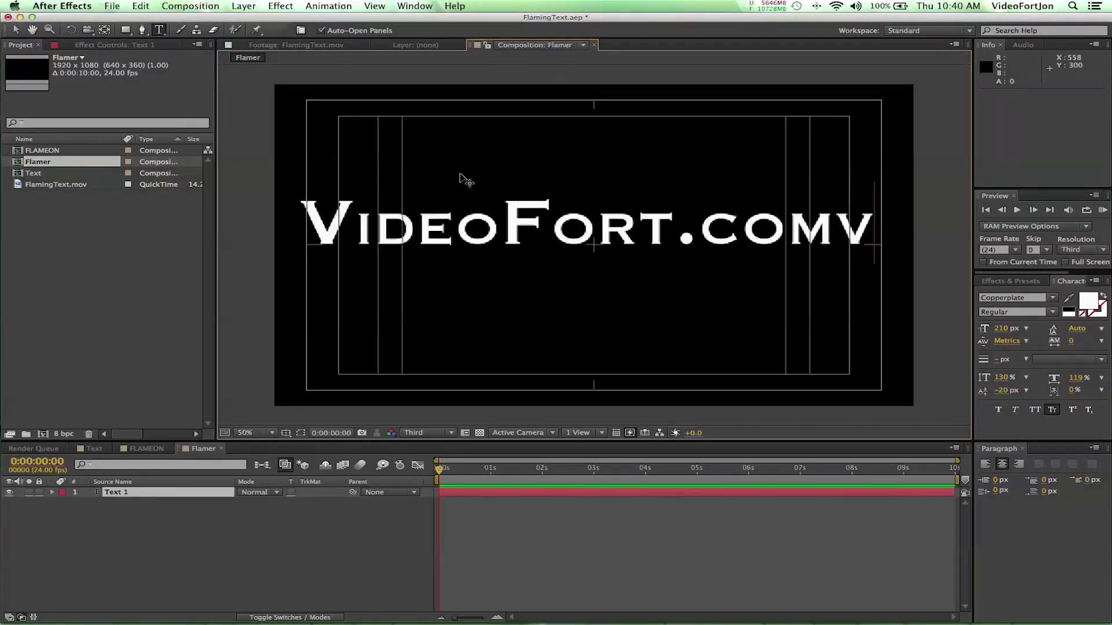
key("BackSpace")
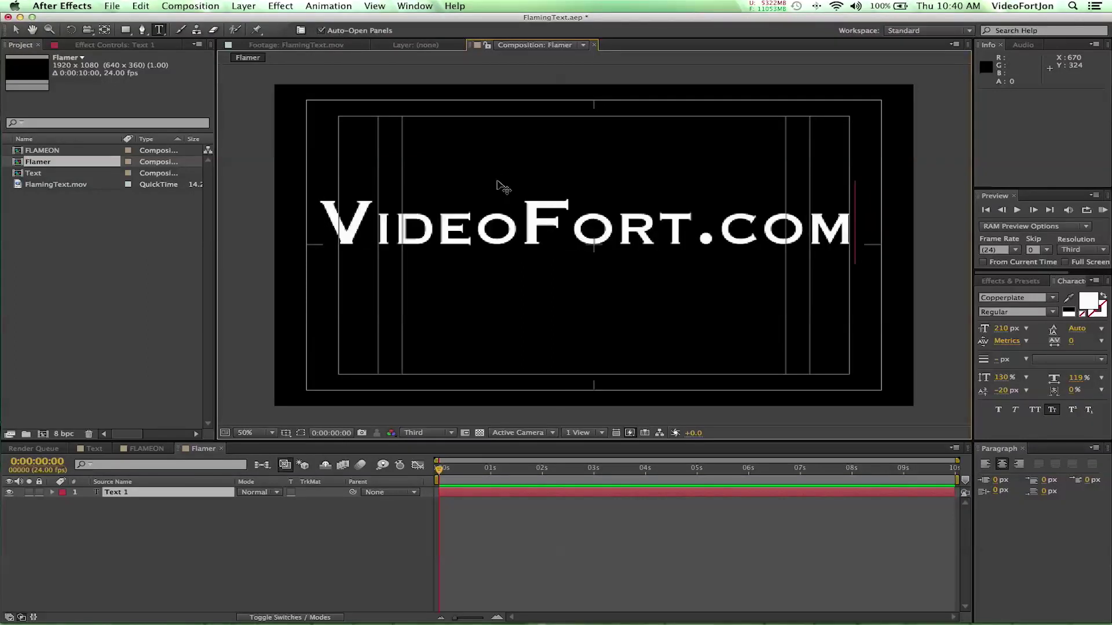
key("KP_Enter")
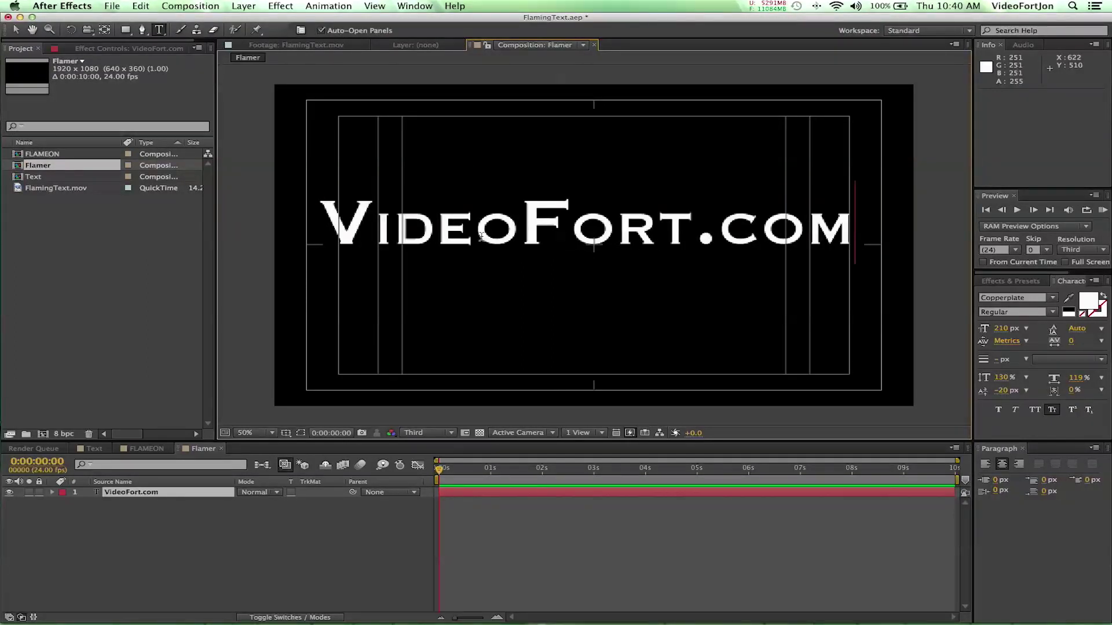
type("v")
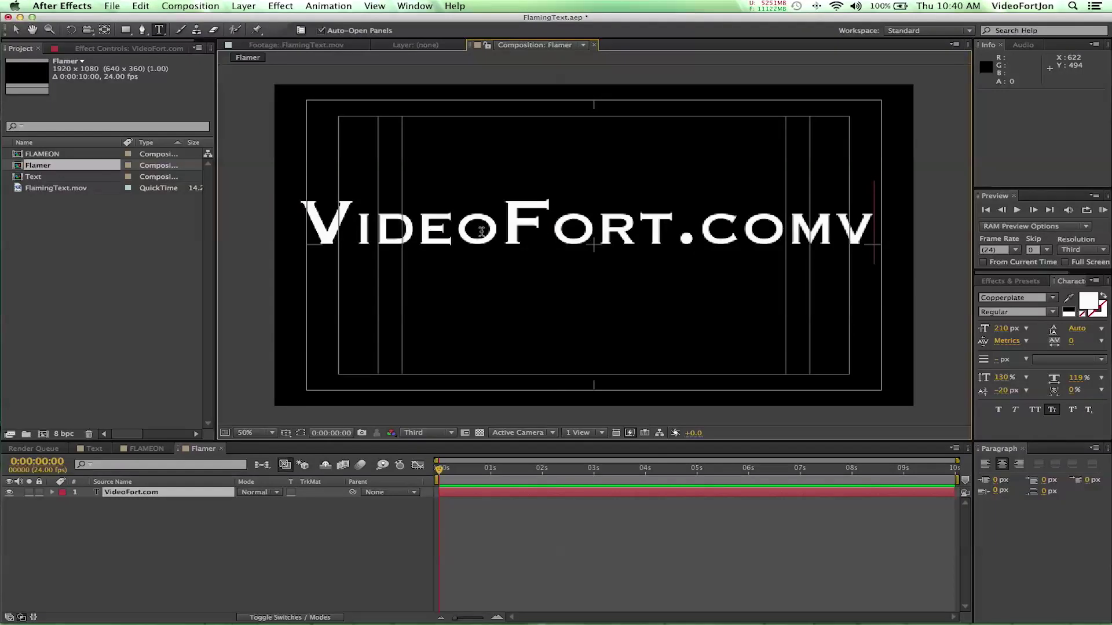
key("BackSpace")
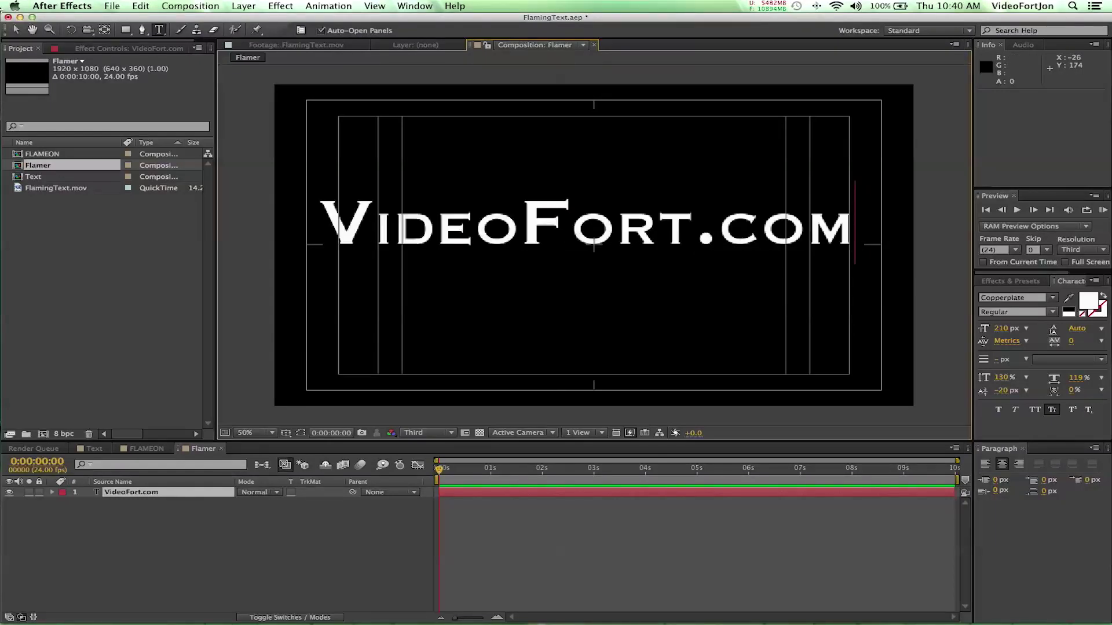
- Move the VideoFort.com text to the composition's centre, at position about 960, 546, and deselect it
left_click(16, 30)
mouse_move(469, 220)
left_mouse_down()
mouse_move(485, 226)
mouse_move(479, 234)
left_mouse_up()
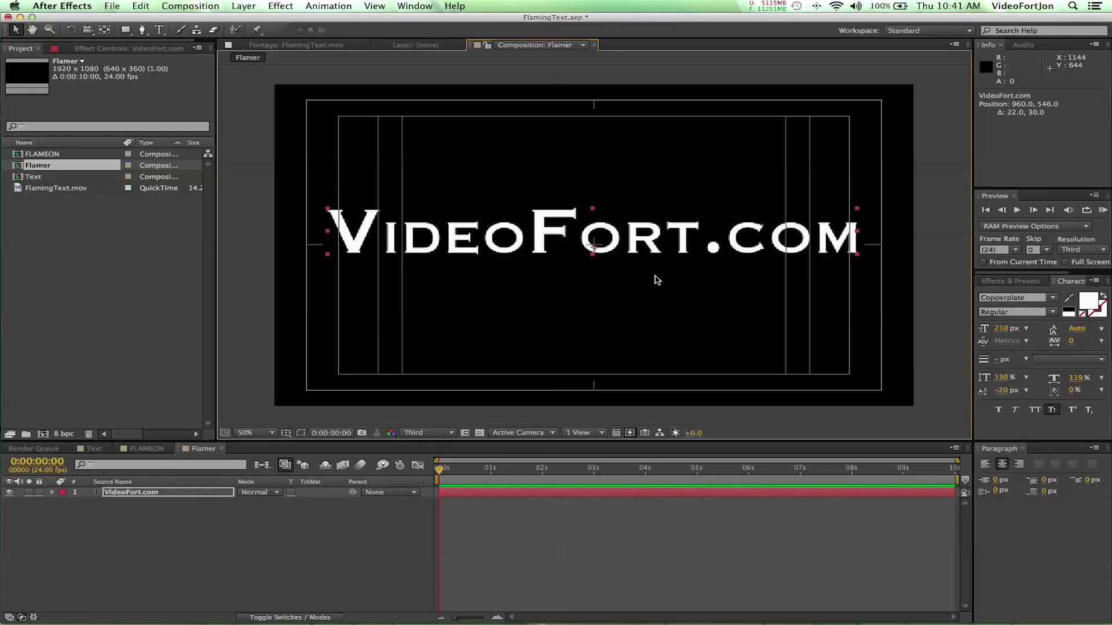
left_click(538, 293)
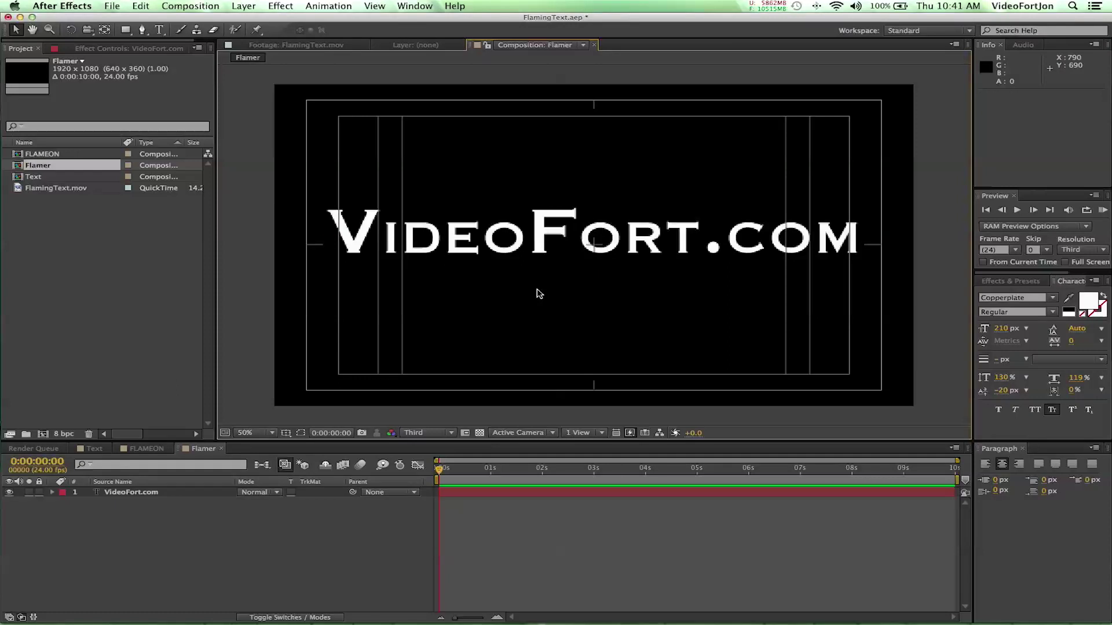
- Find the Ramp effect and apply it to the VideoFort.com text
left_click(994, 283)
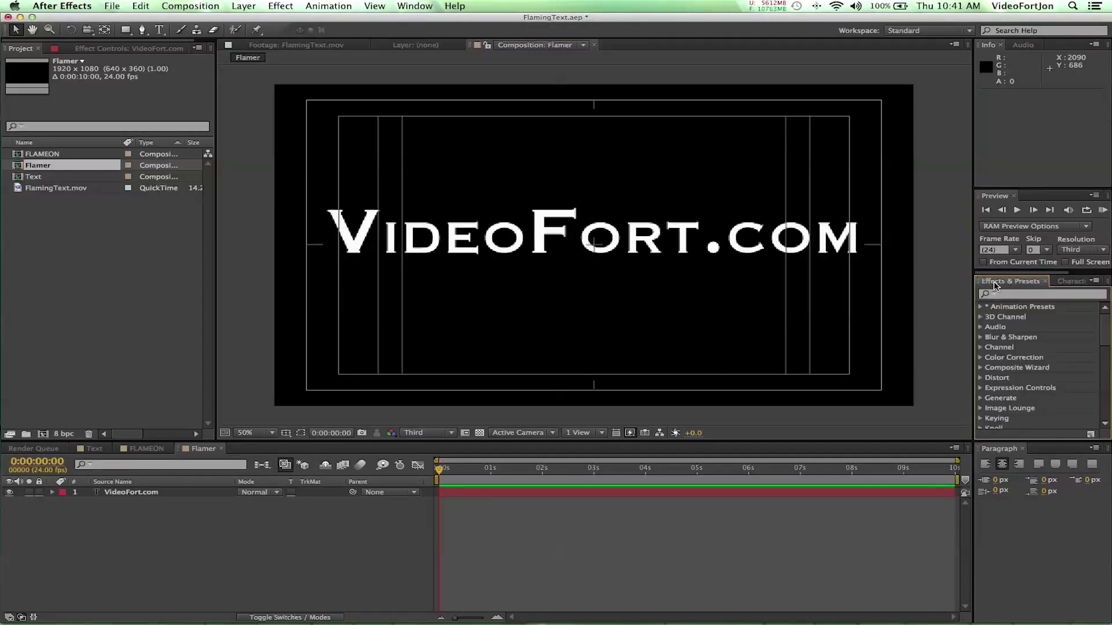
left_click(1025, 294)
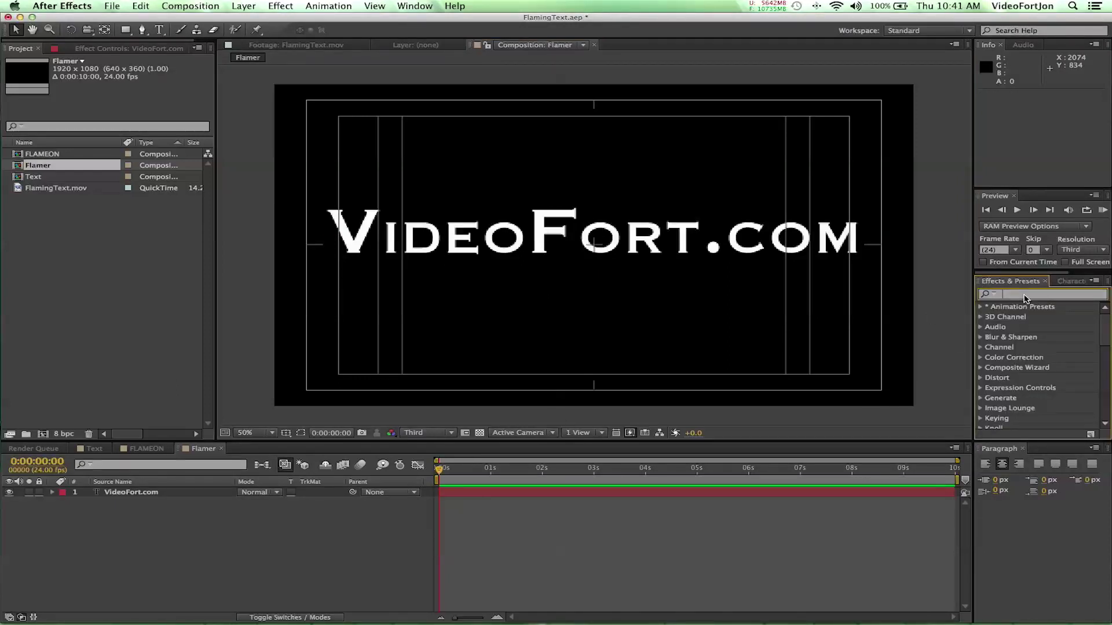
type("ramo")
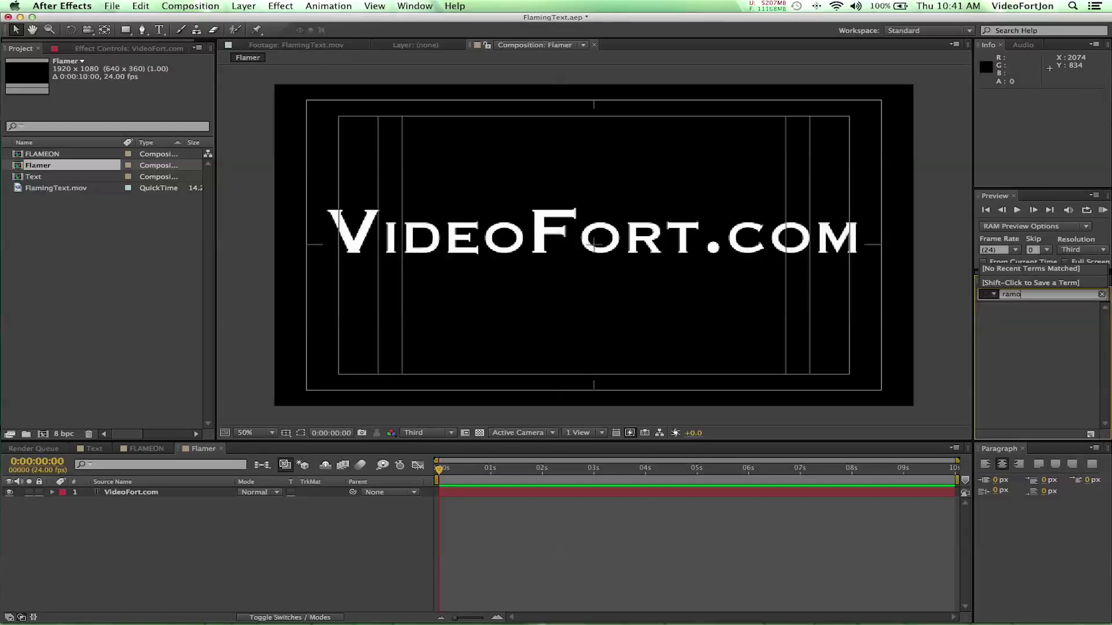
key("BackSpace")
type("p")
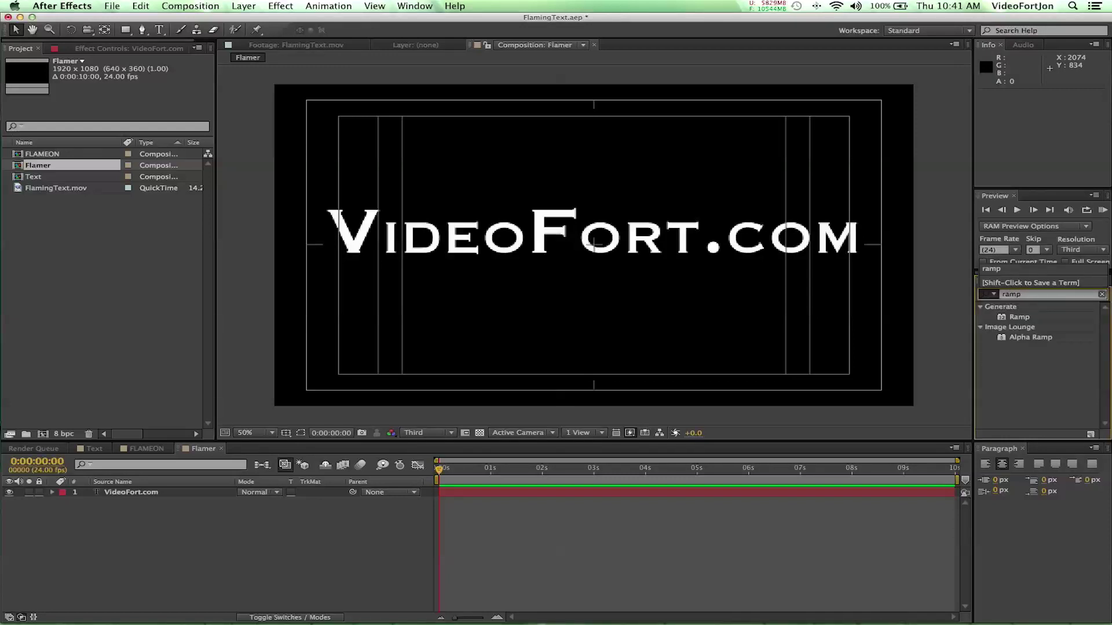
left_click_drag(1026, 320, 675, 243)
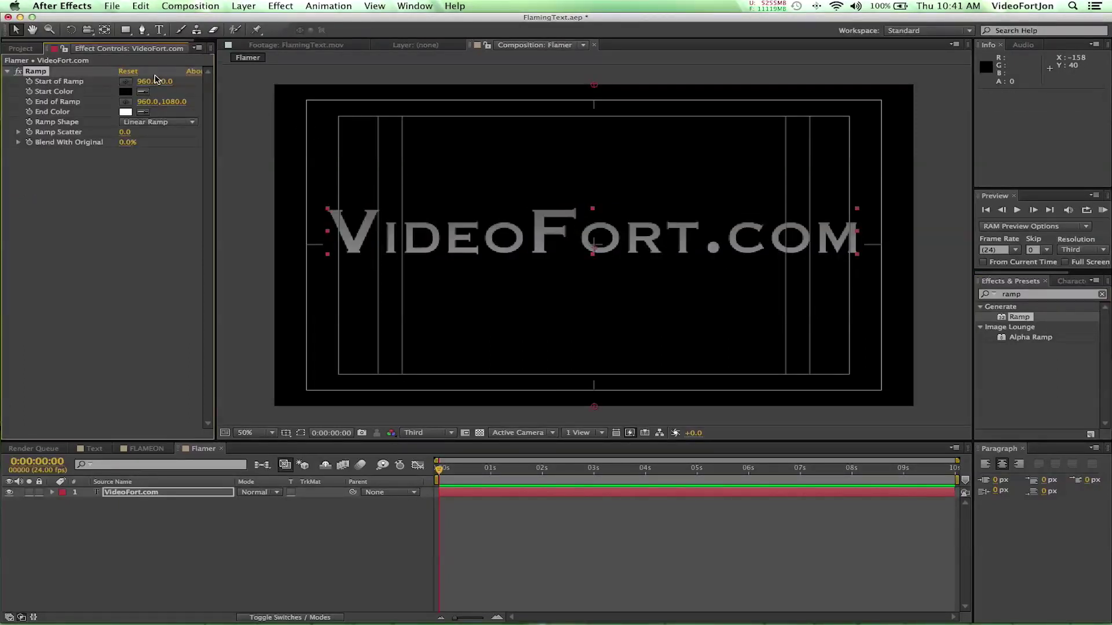
- Place the ramp's start point just below the text at about 954, 612 and its end point above it at about 954, 326
left_click_drag(592, 86, 577, 299)
left_click_drag(594, 409, 593, 183)
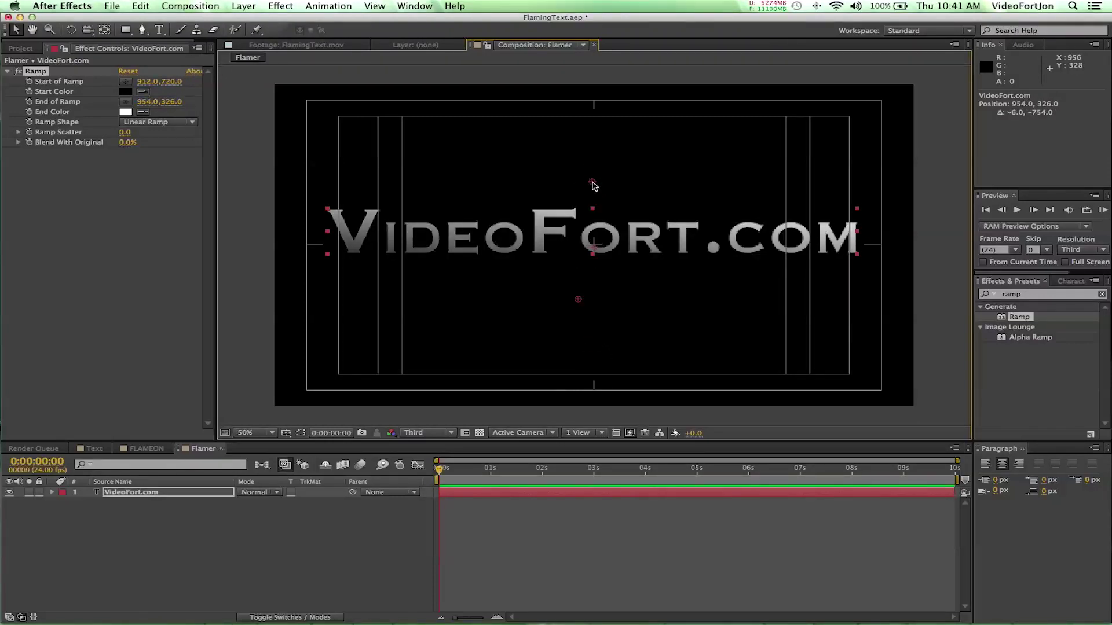
left_click_drag(578, 299, 594, 268)
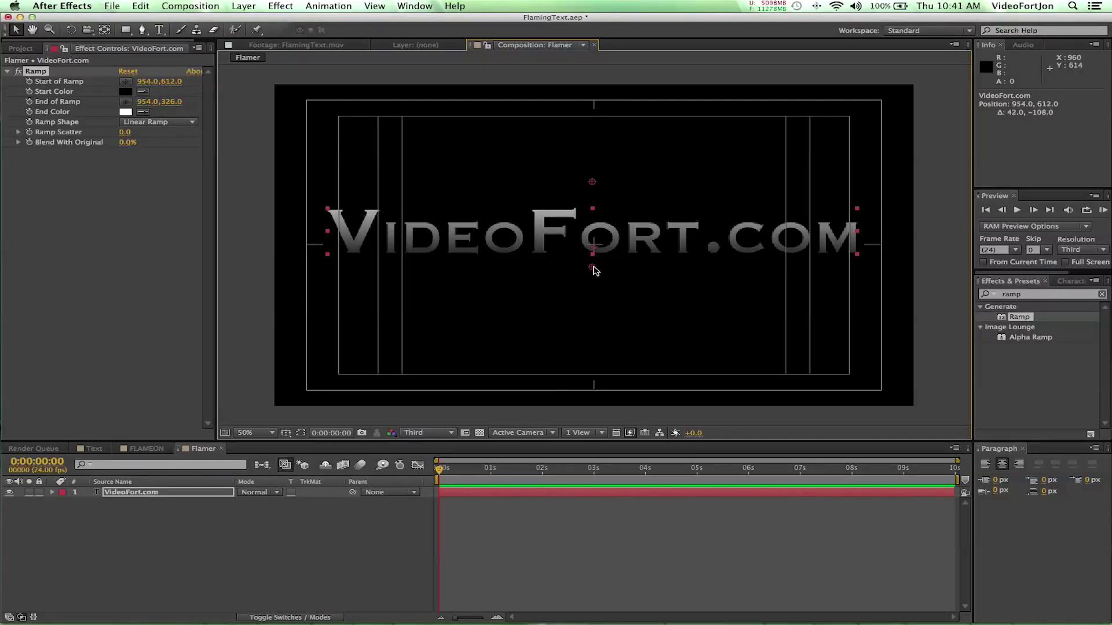
- Set the ramp's start colour to dark grey 282828
left_click(125, 91)
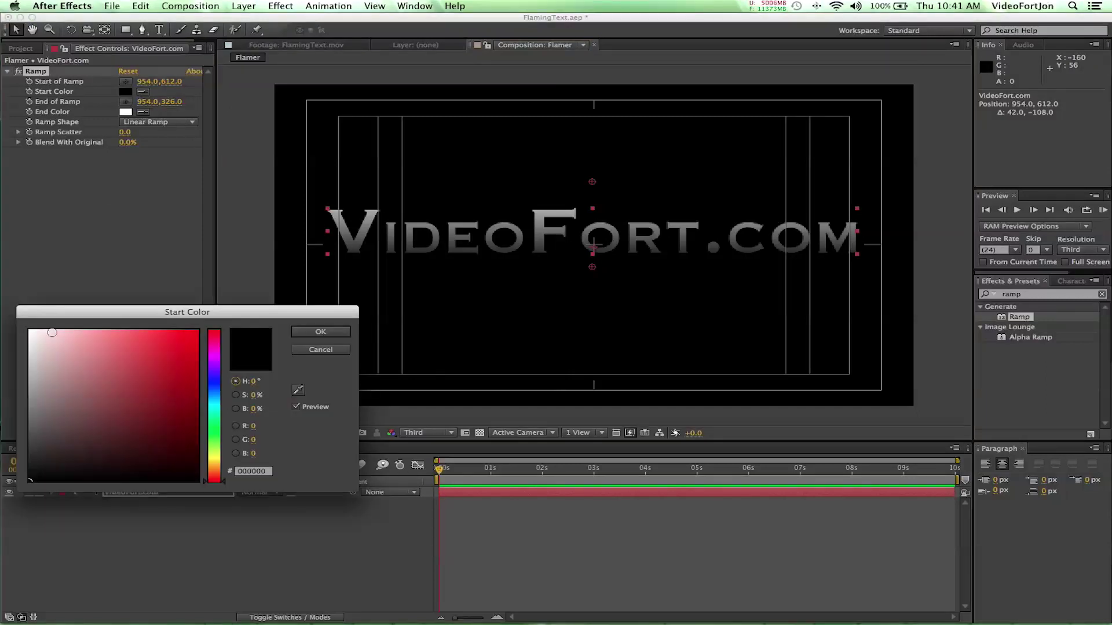
left_click_drag(30, 478, 25, 459)
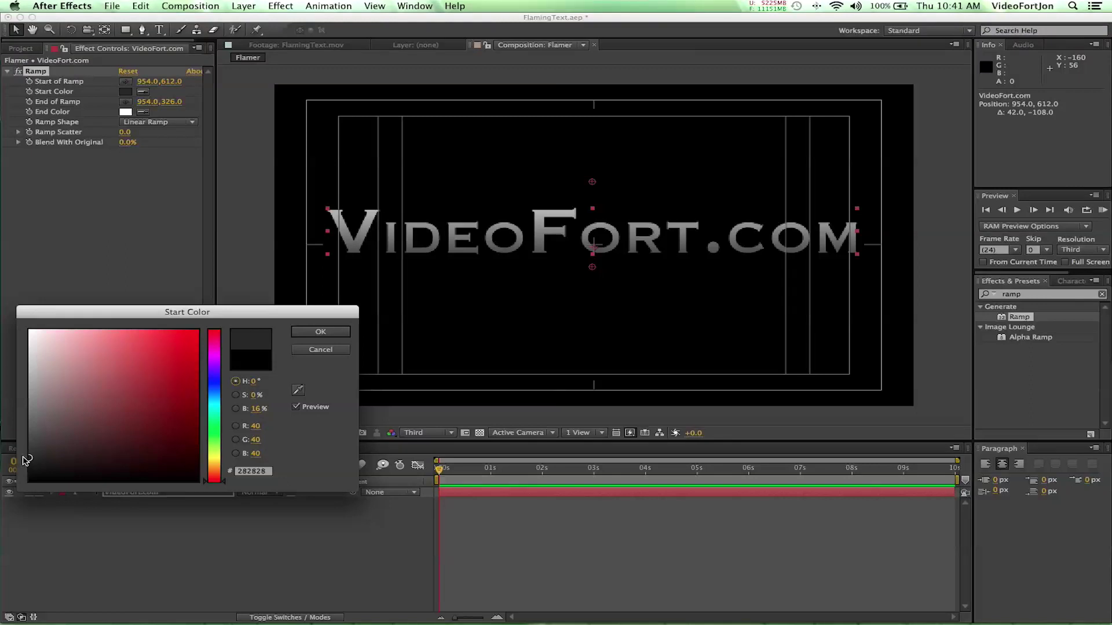
left_click(321, 332)
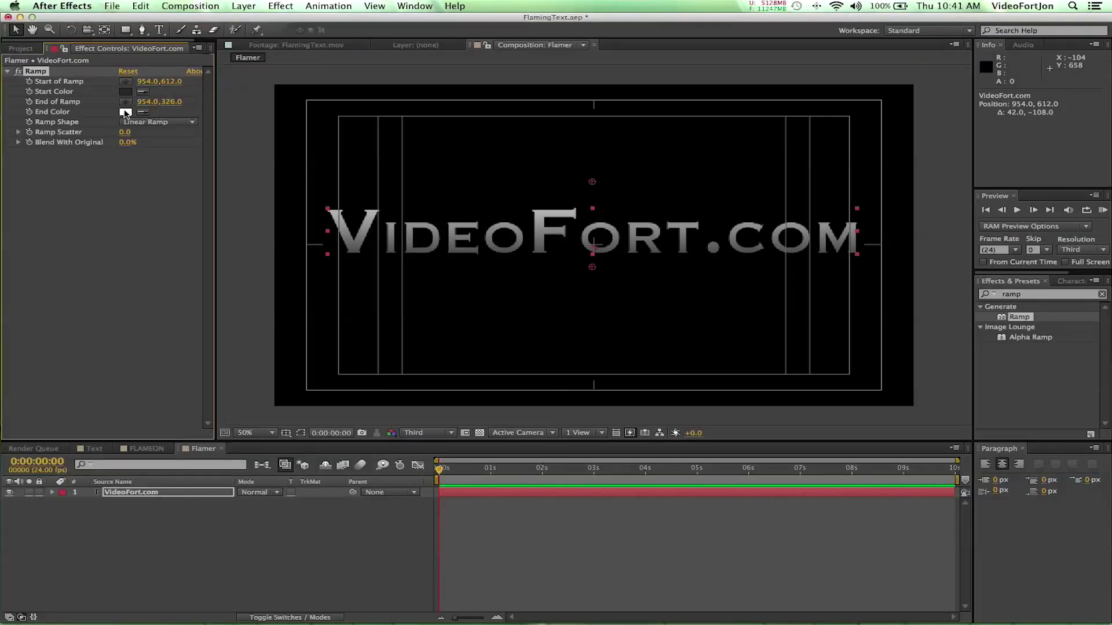
- Change the ramp's end colour to light grey and shift its start point slightly down to about 942, 624
left_click(126, 111)
left_click_drag(28, 342, 20, 360)
left_click(320, 331)
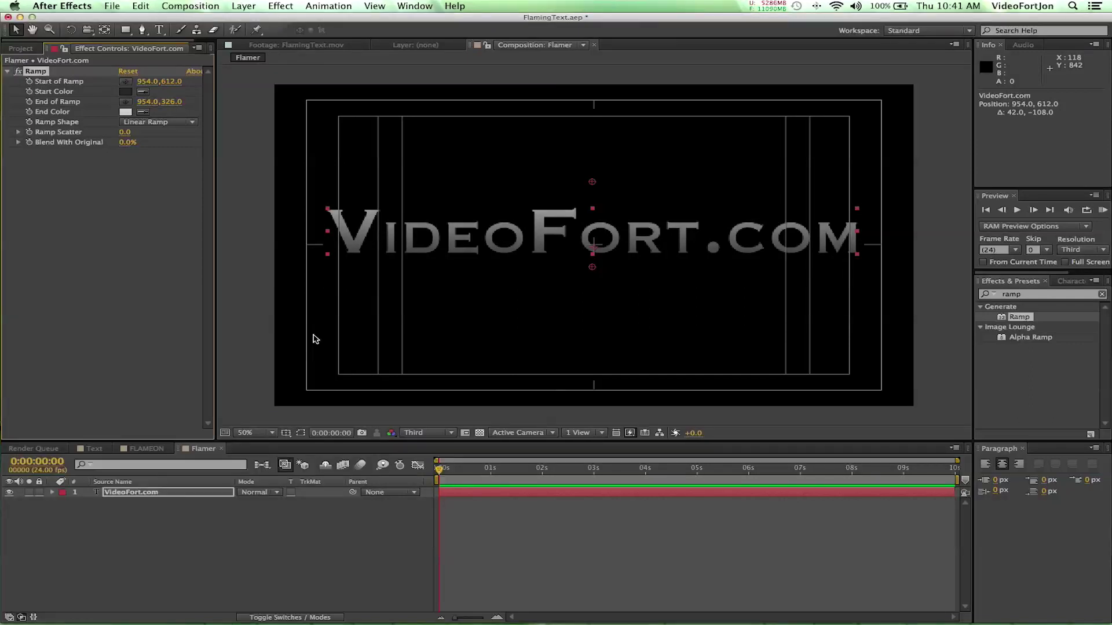
left_click_drag(591, 266, 587, 269)
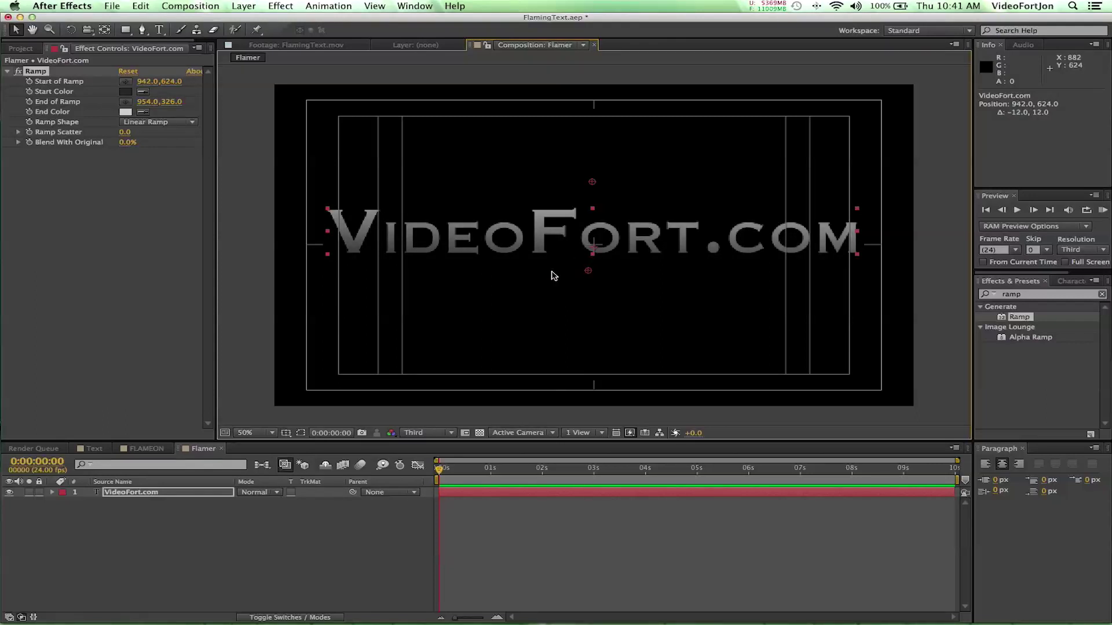
left_click(569, 289)
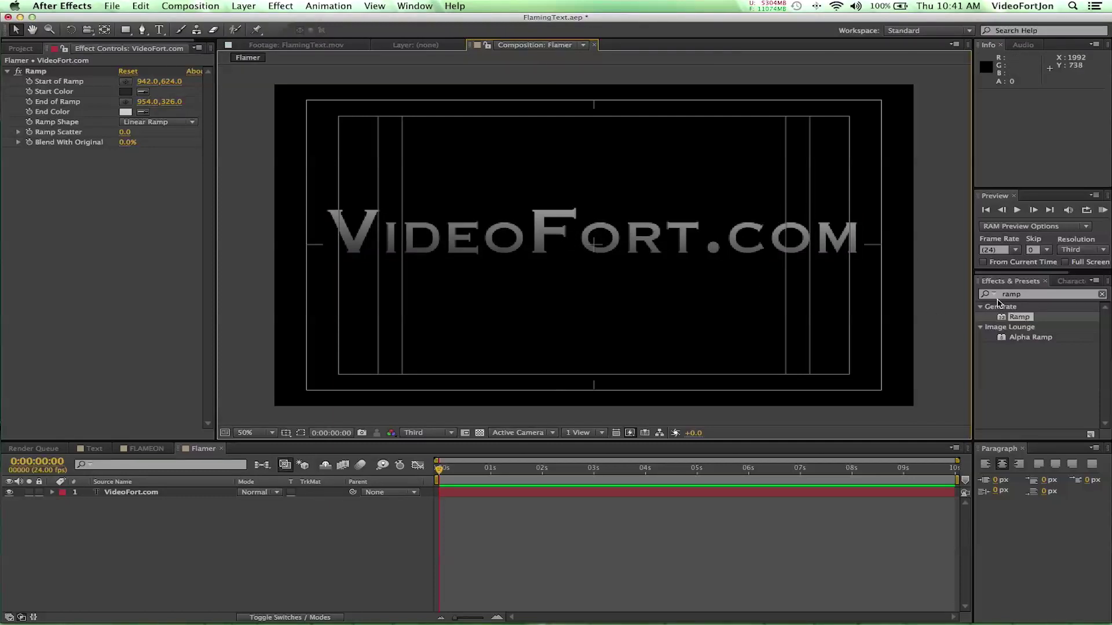
- Find the Colorama effect and apply it to the VideoFort.com text
left_click(1029, 296)
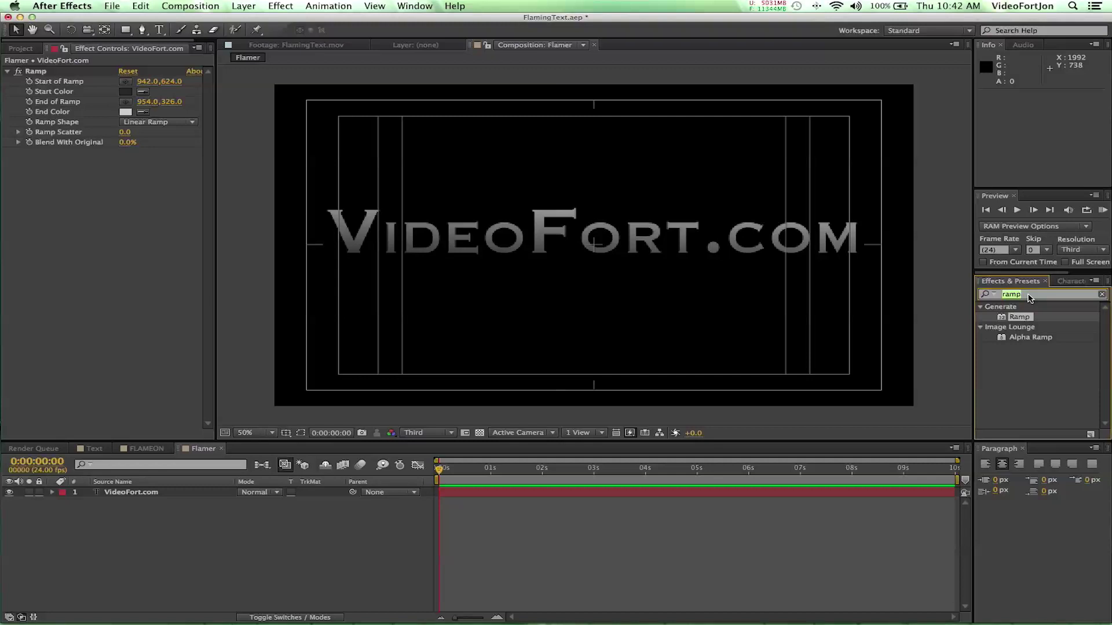
type("co")
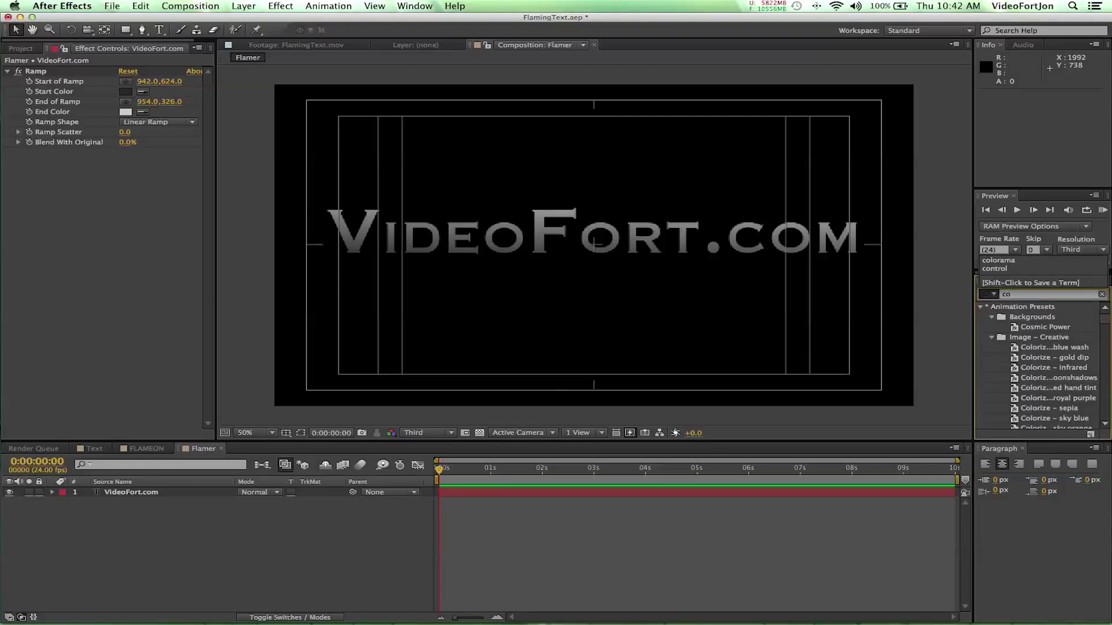
type("lorama")
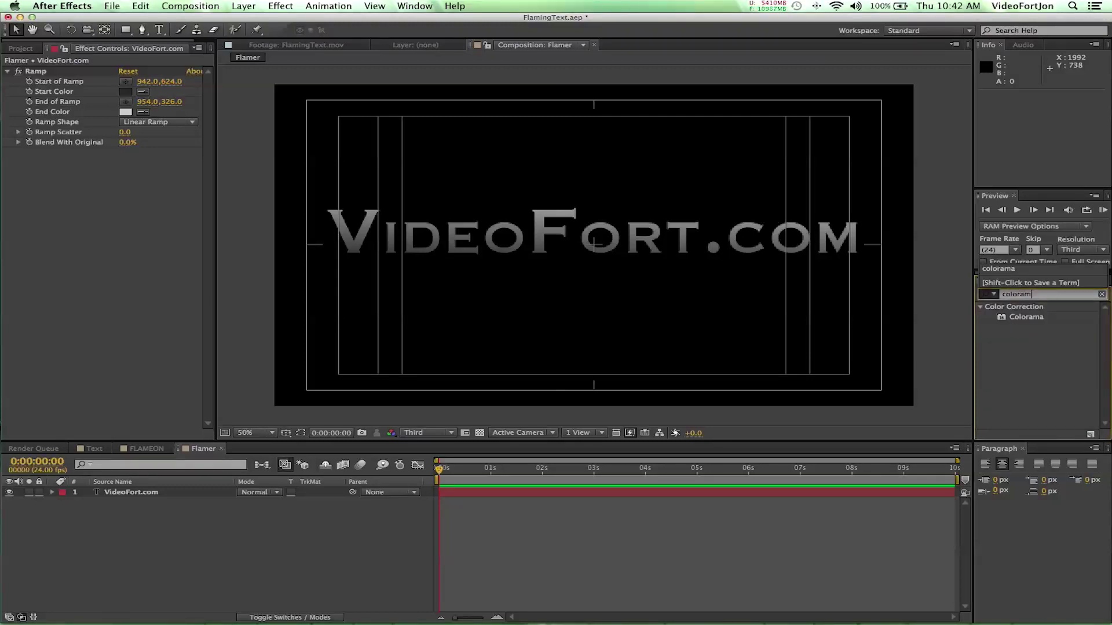
left_click(1012, 319)
left_click_drag(1013, 320, 628, 235)
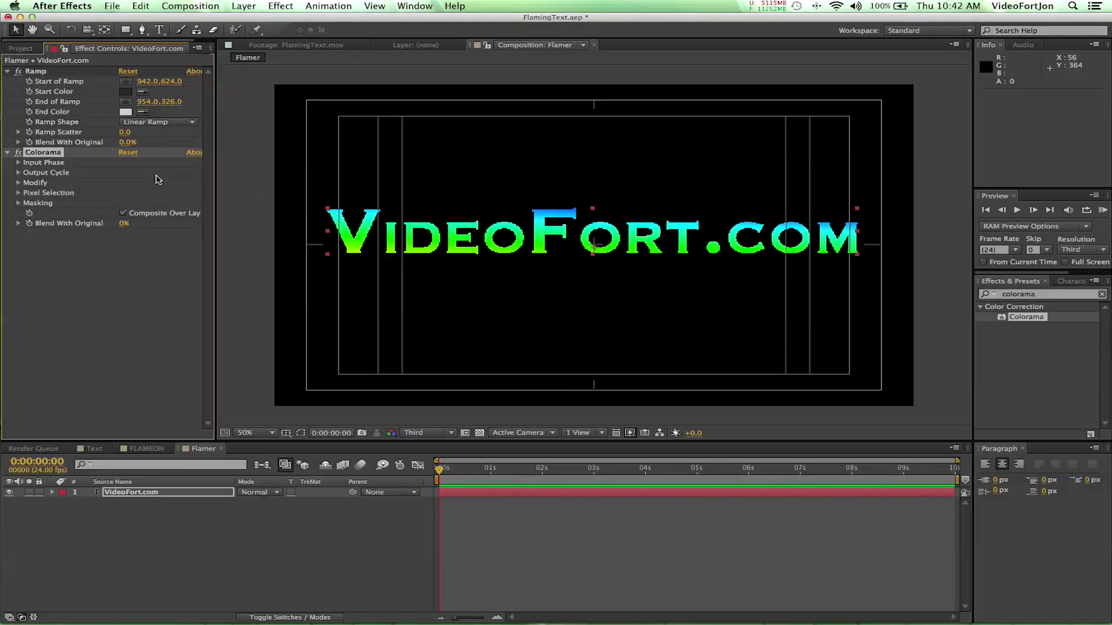
- Turn off Modify Alpha in the Modify settings of the Colorama effect
left_click(18, 183)
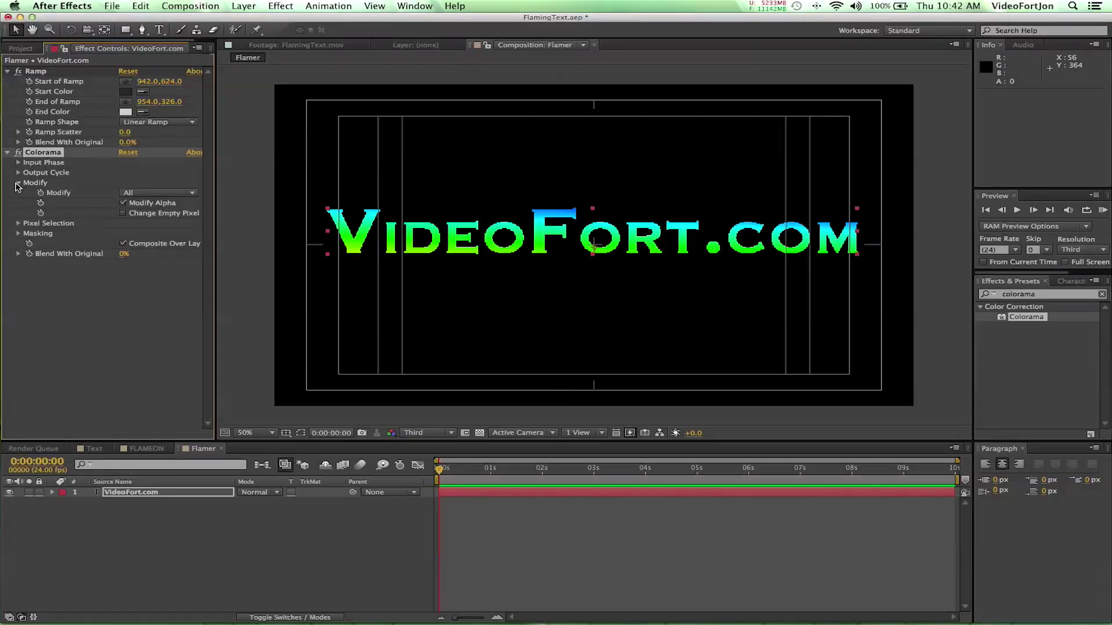
left_click(122, 204)
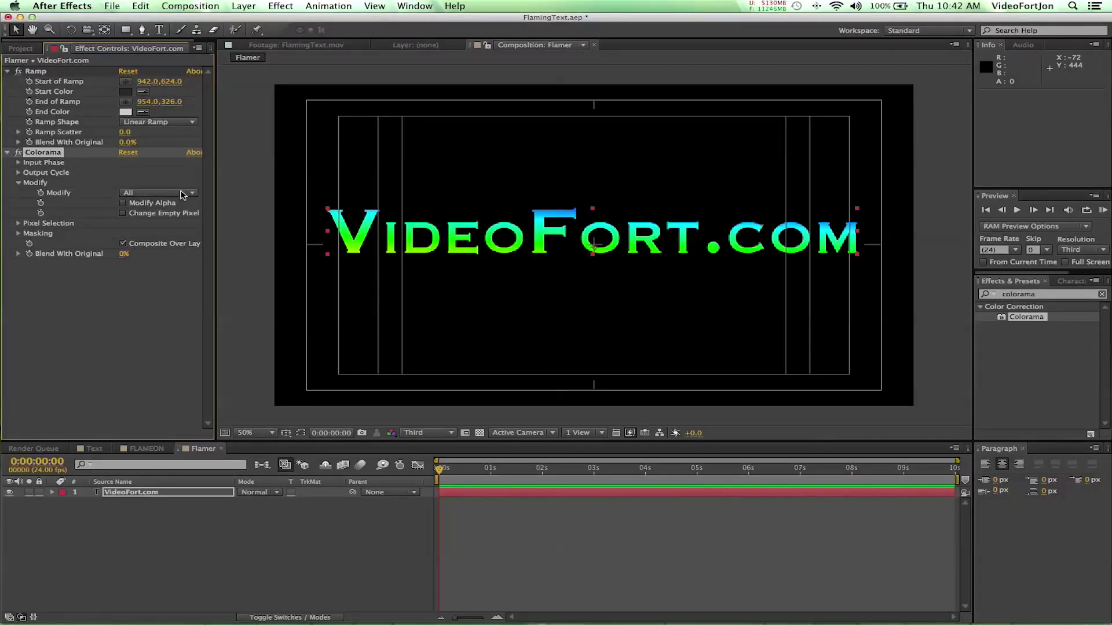
left_click(124, 204)
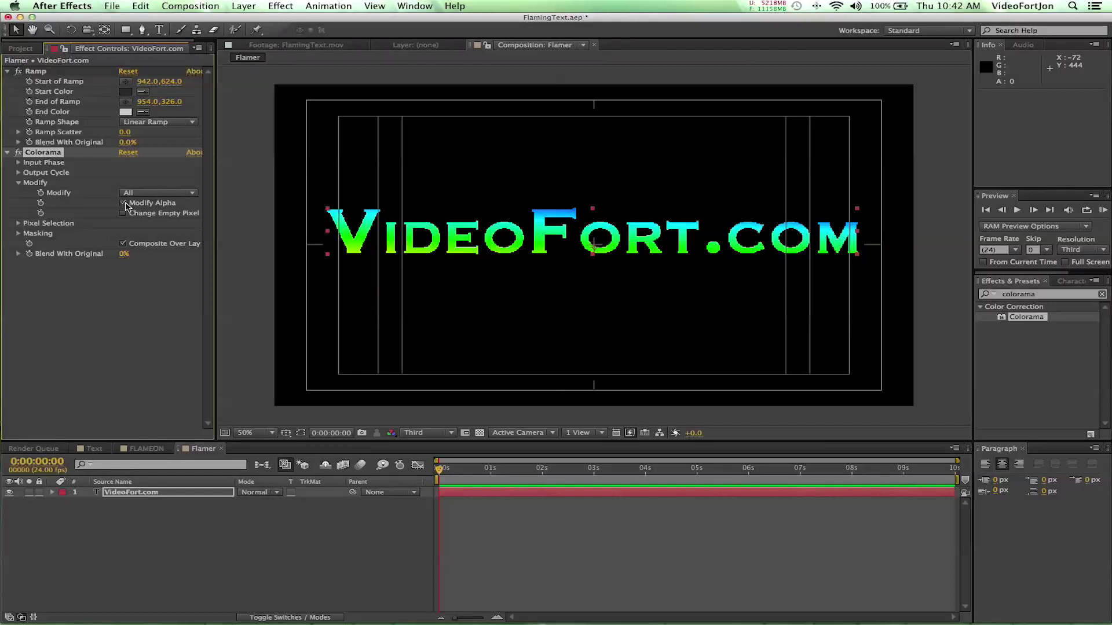
left_click(123, 204)
left_click(123, 204)
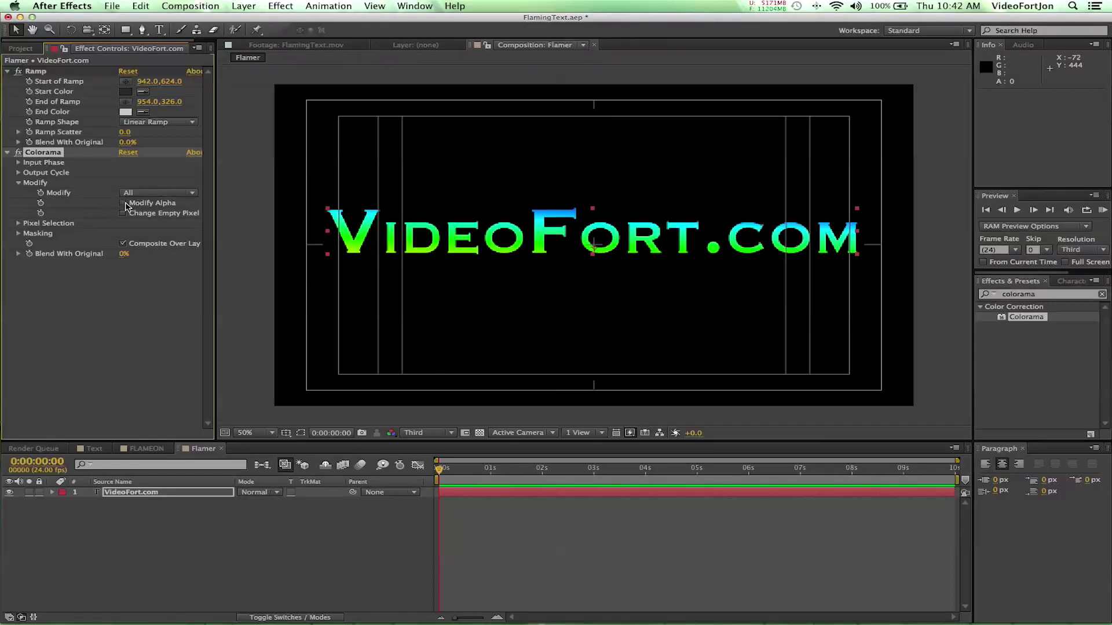
- Set Colorama's output cycle to the Golden 1 preset palette and collapse the effect's settings
left_click(18, 172)
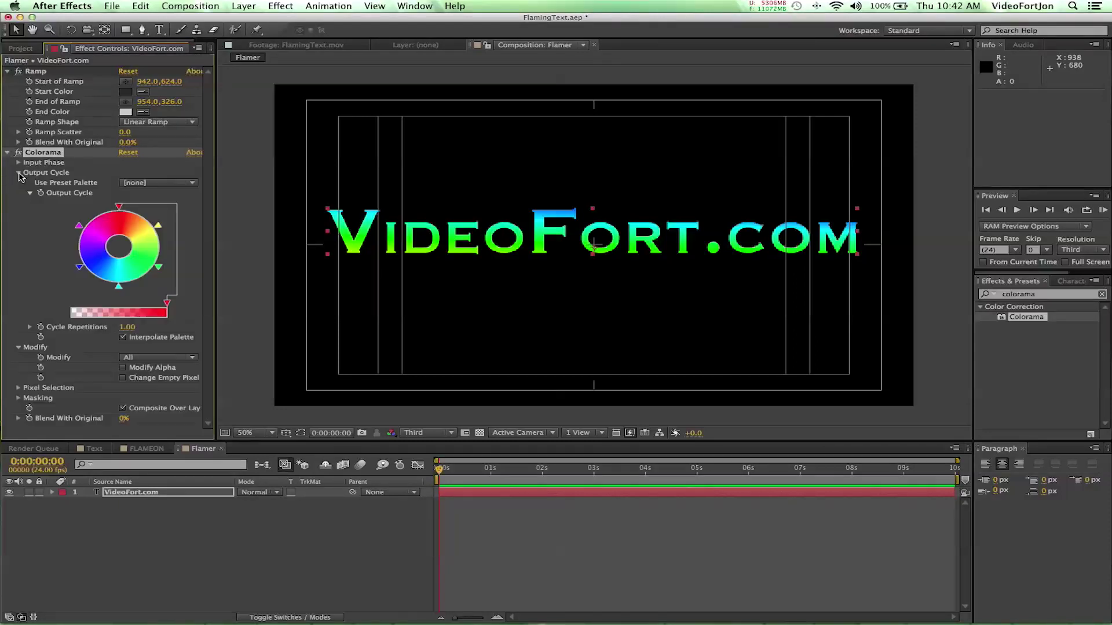
left_click(172, 187)
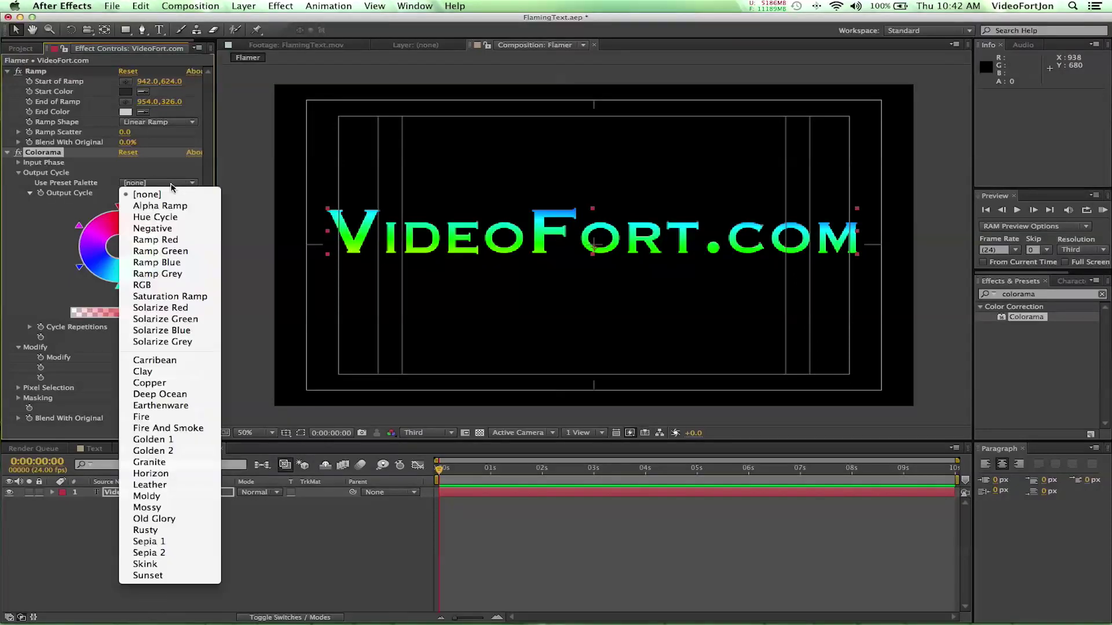
left_click(158, 441)
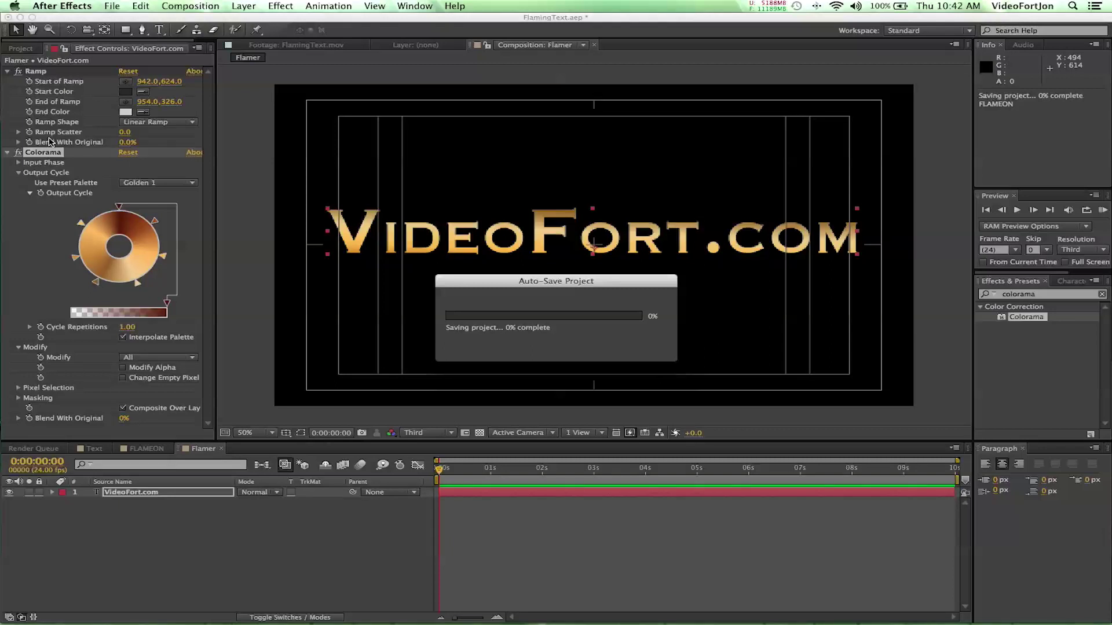
left_click(8, 153)
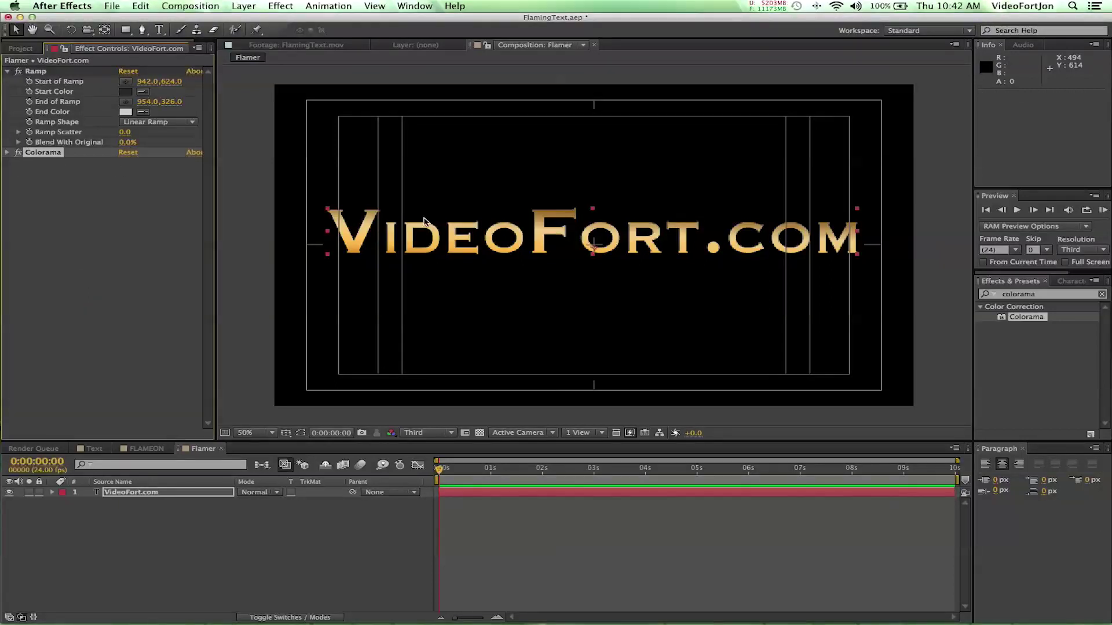
- Find the Tint effect, apply it to the VideoFort.com text and collapse its settings
left_click(1031, 294)
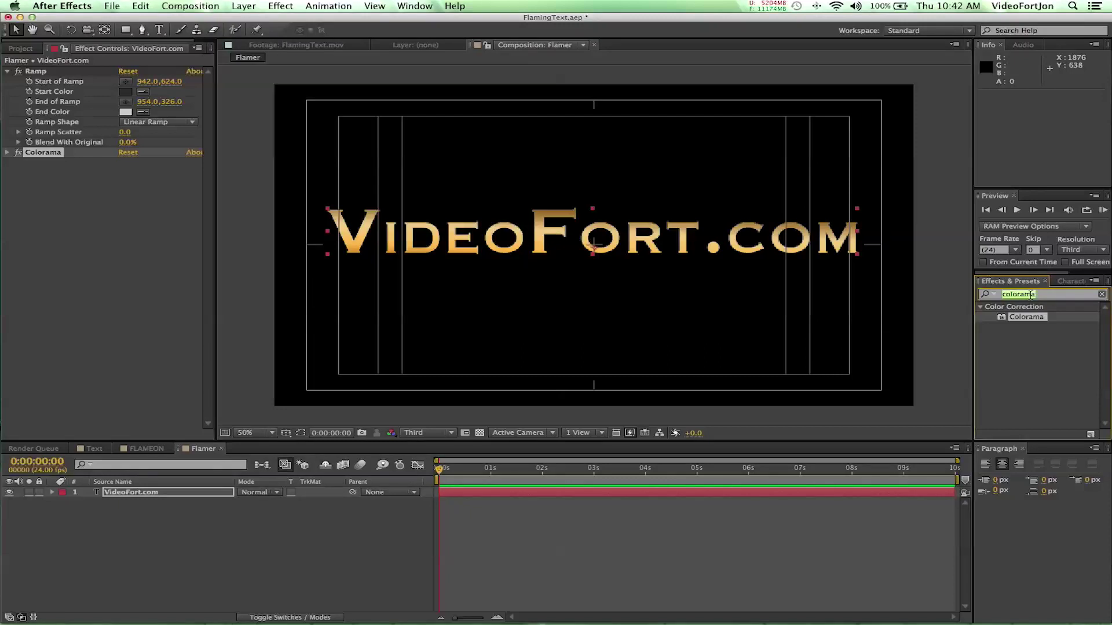
type("tint")
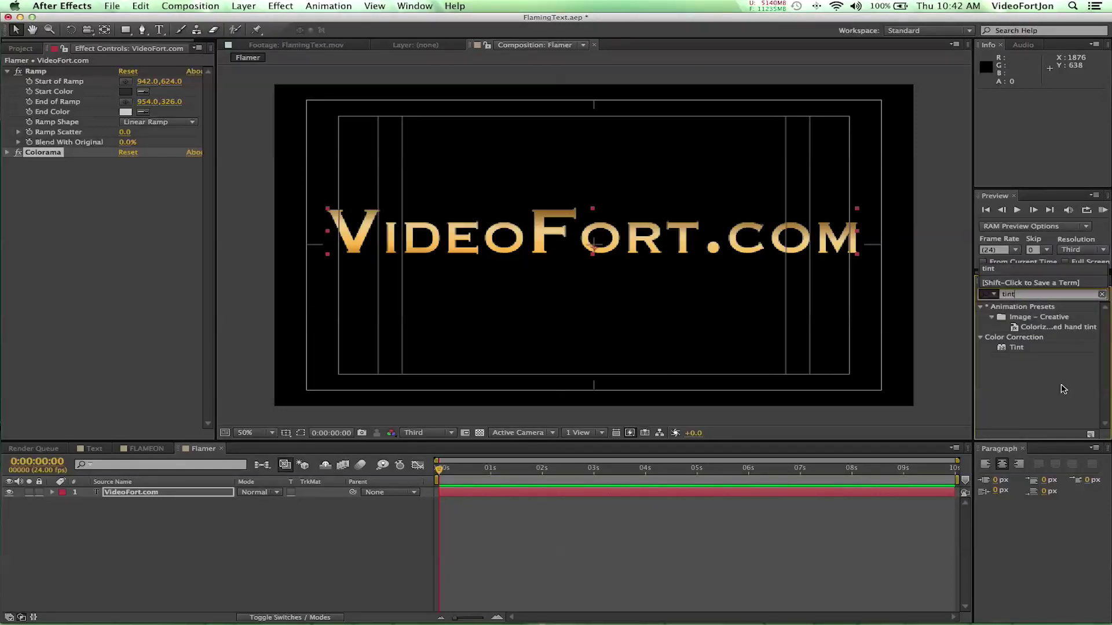
left_click(1012, 347)
left_click_drag(1010, 349, 522, 236)
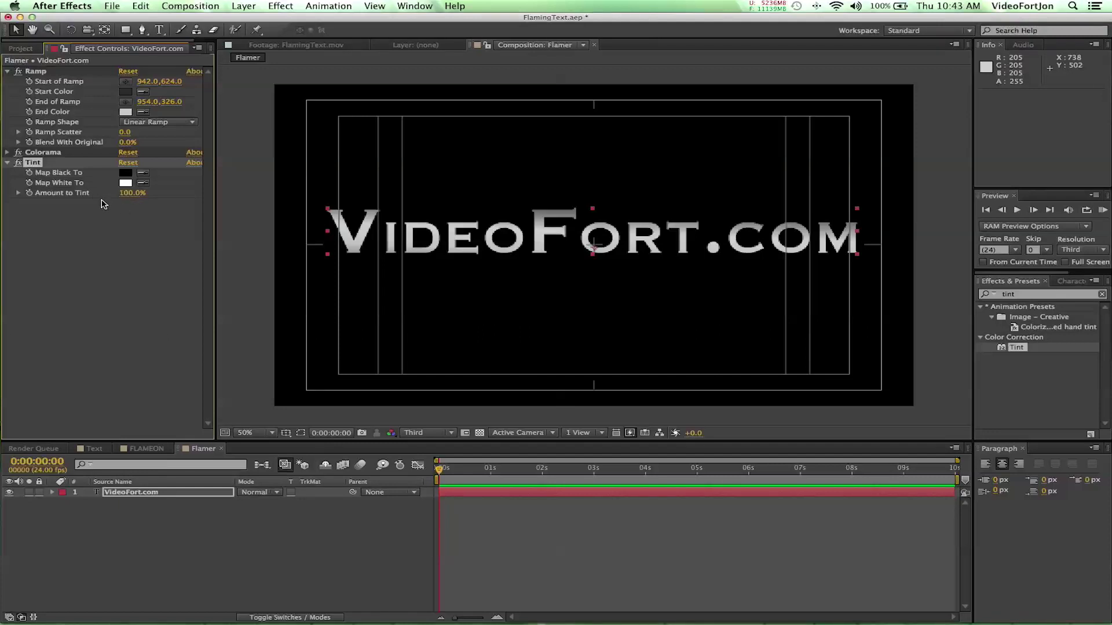
left_click(8, 162)
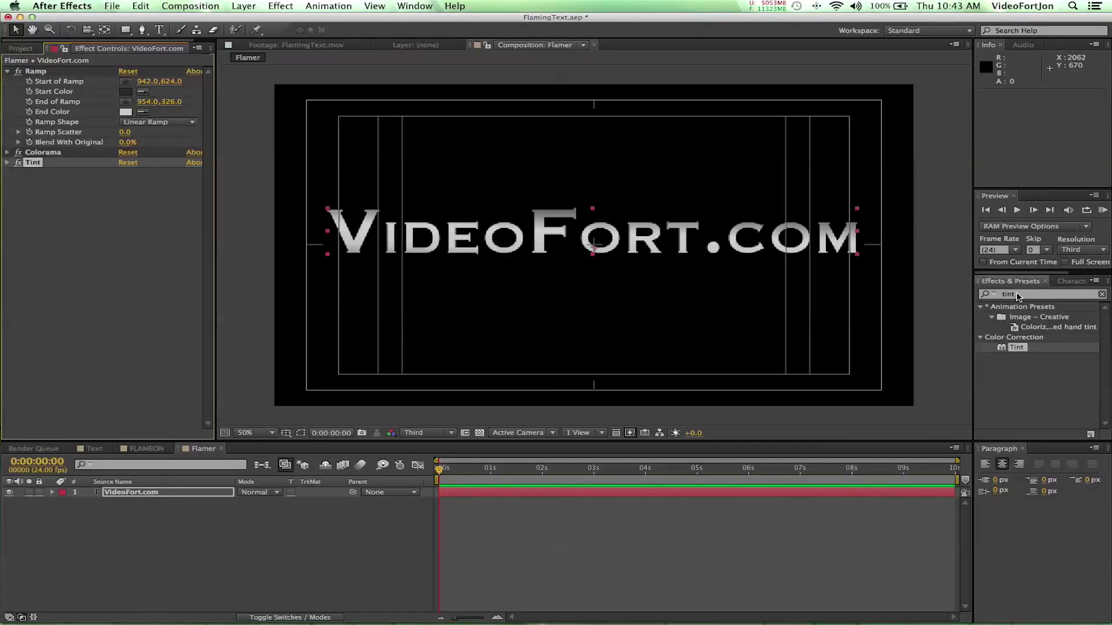
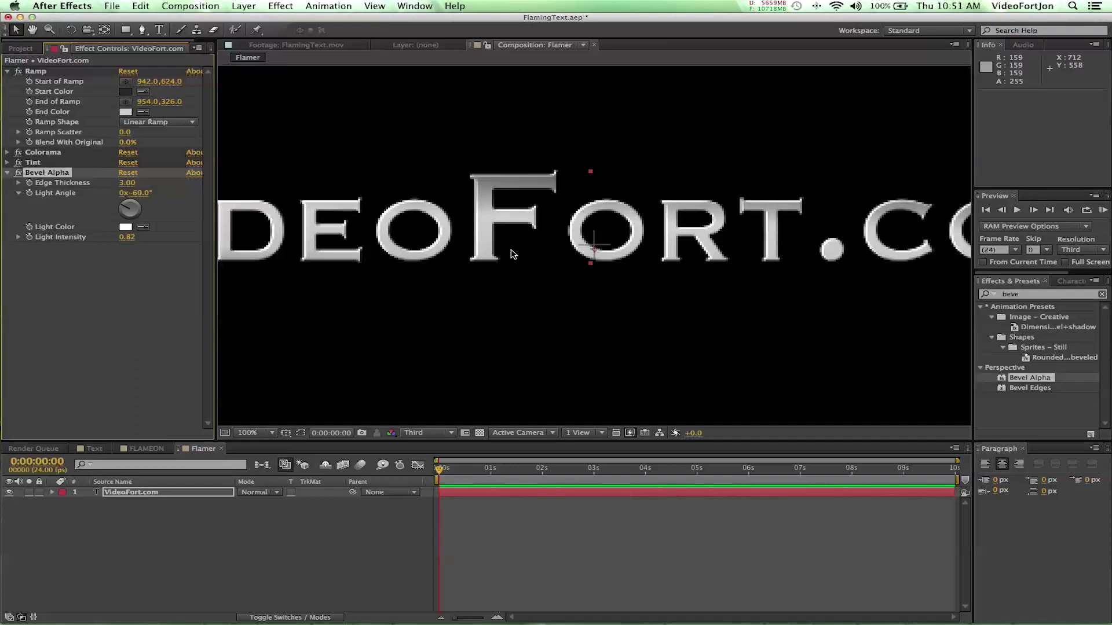
- Show the composition at Full resolution and set Bevel Alpha's edge thickness to 6.80, light angle to -19° and light intensity to 0.75
left_click(422, 433)
left_click(423, 464)
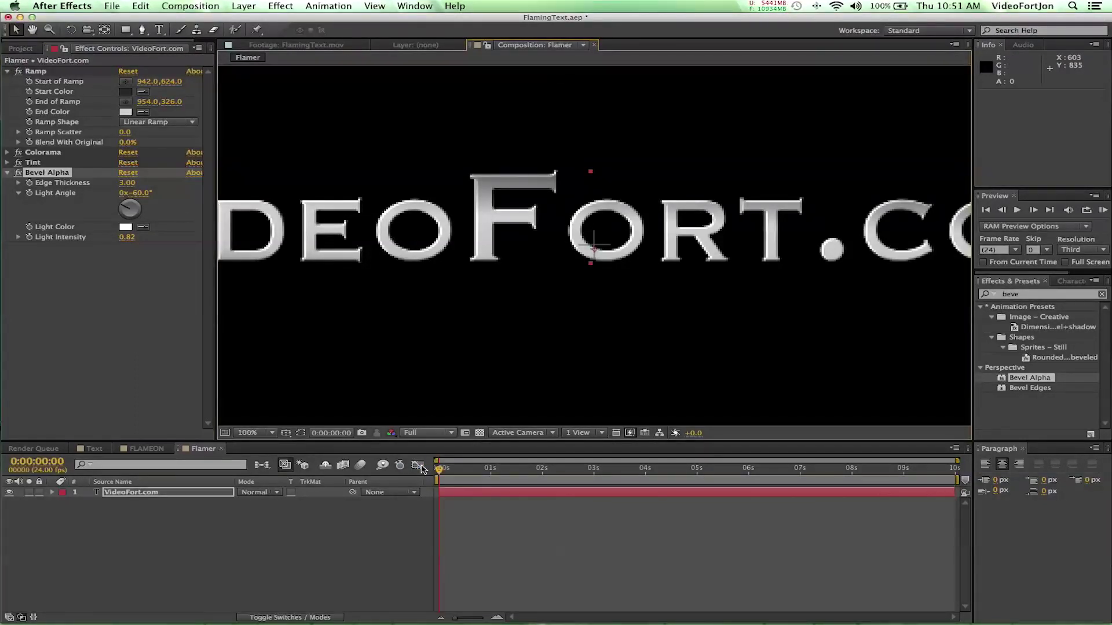
left_click_drag(127, 238, 139, 237)
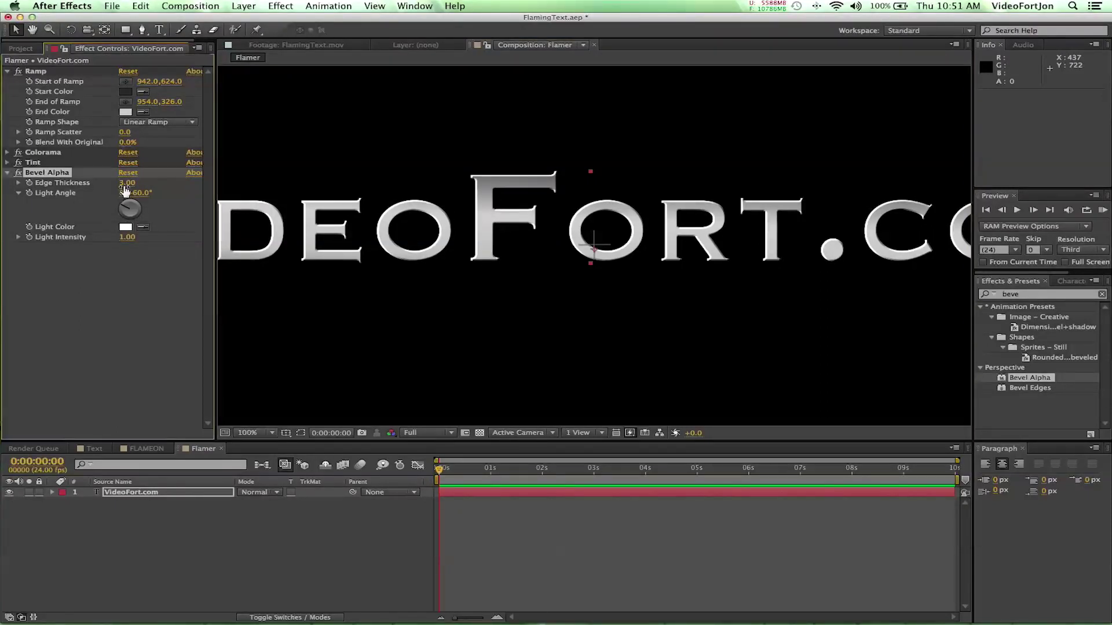
left_click_drag(126, 184, 150, 184)
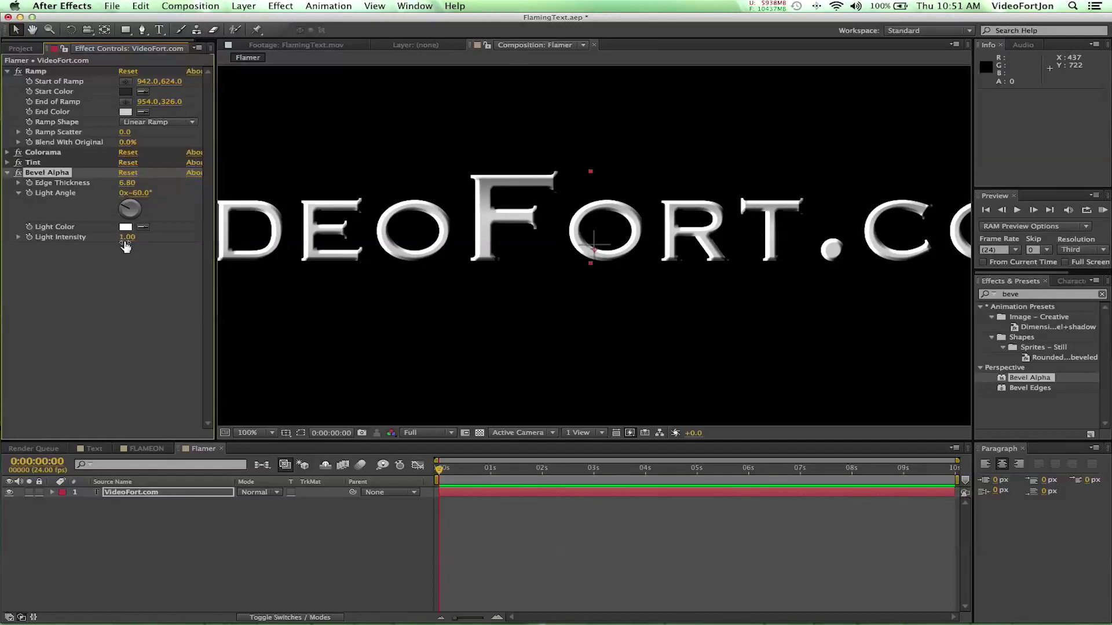
left_click_drag(126, 237, 129, 205)
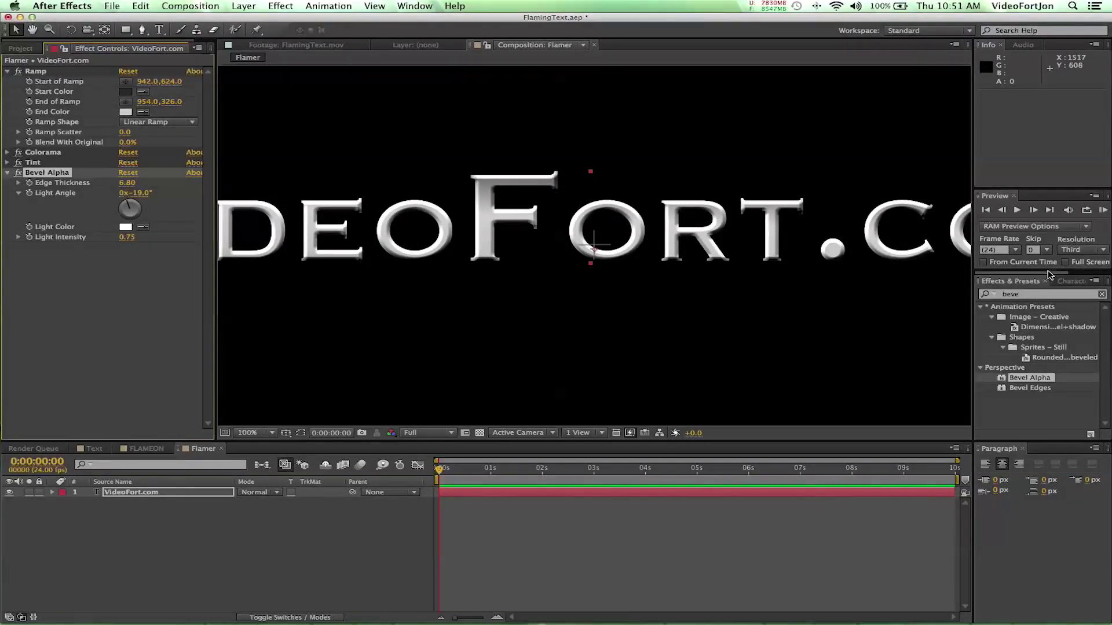
- Find the Curves effect and apply it to the VideoFort.com text
left_click(1021, 296)
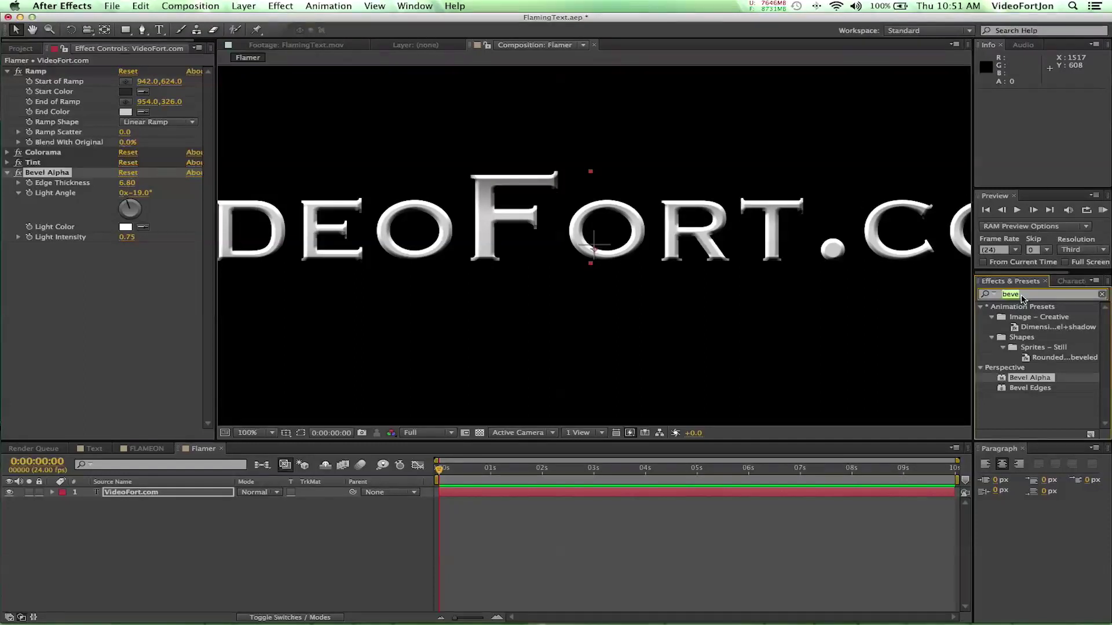
type("curves")
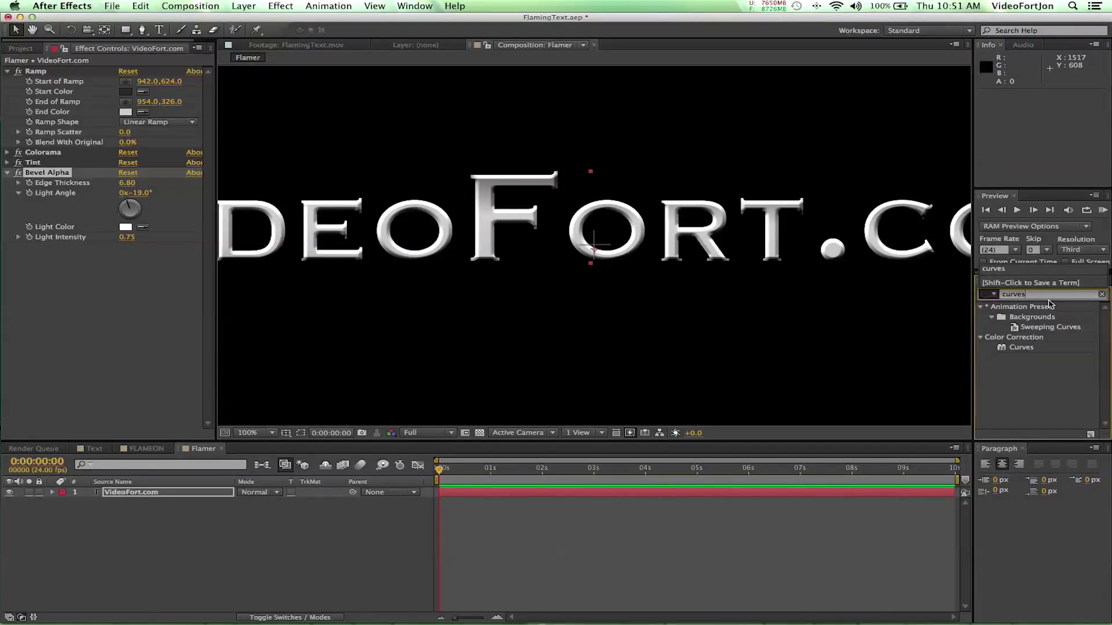
left_click(1019, 349)
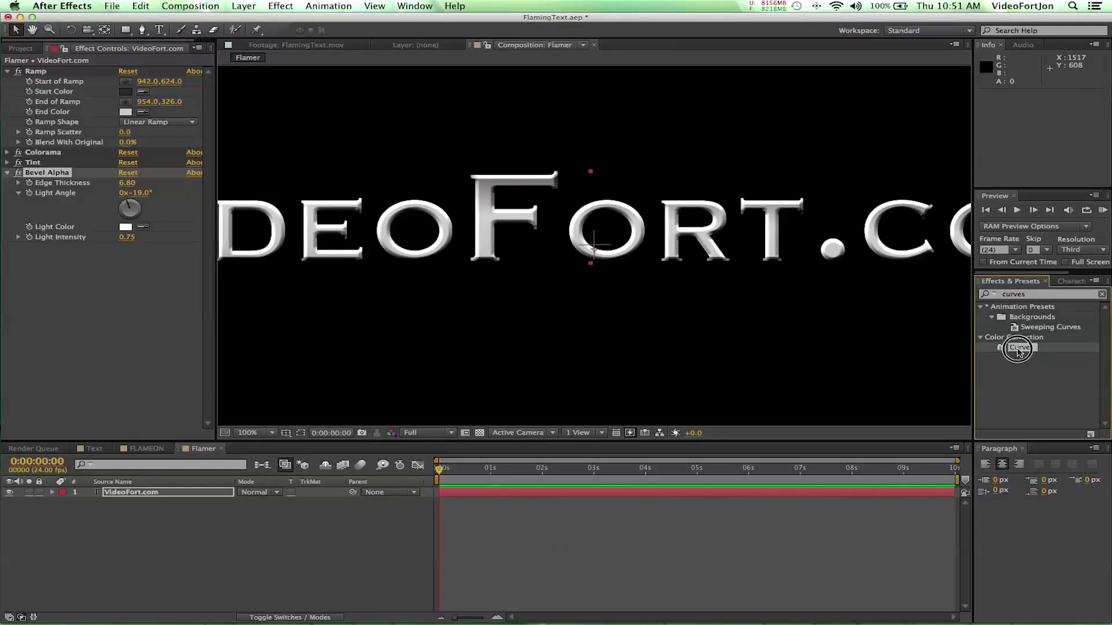
left_click_drag(1018, 349, 676, 239)
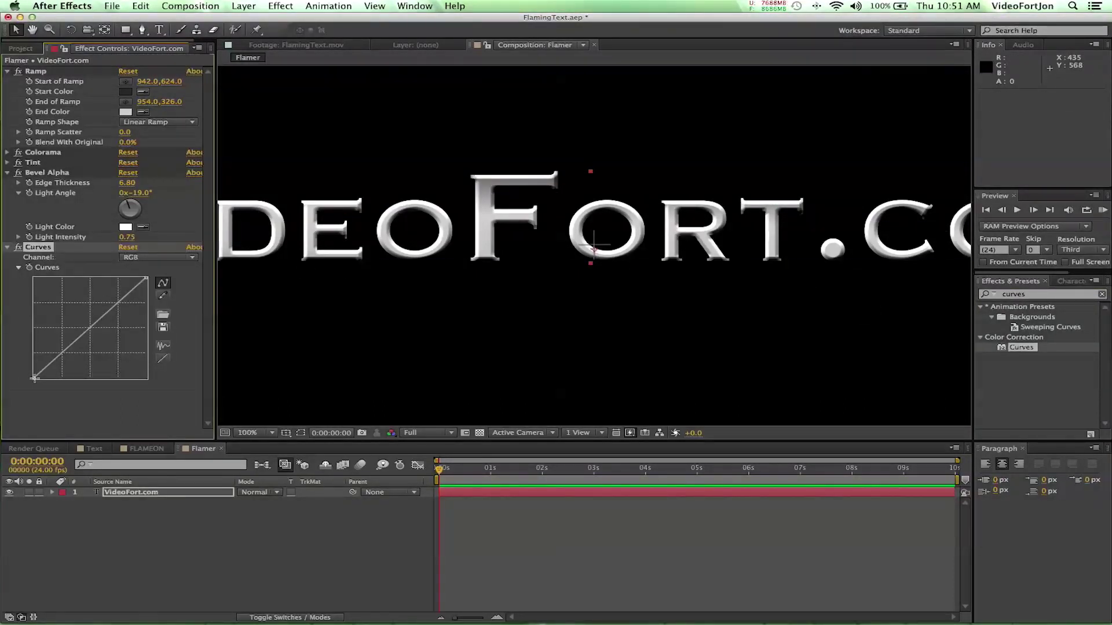
- Raise the RGB curve's black point to the maximum and bend the curve into a wave with three dips for a chrome look
left_click_drag(34, 378, 18, 255)
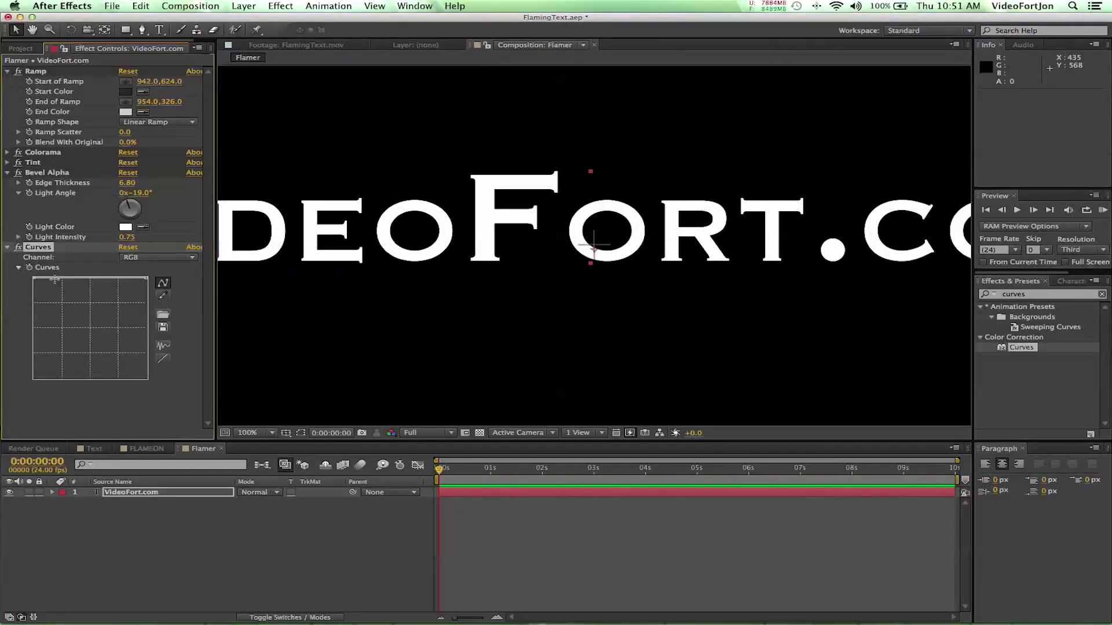
left_click_drag(52, 279, 47, 322)
left_click_drag(76, 369, 78, 303)
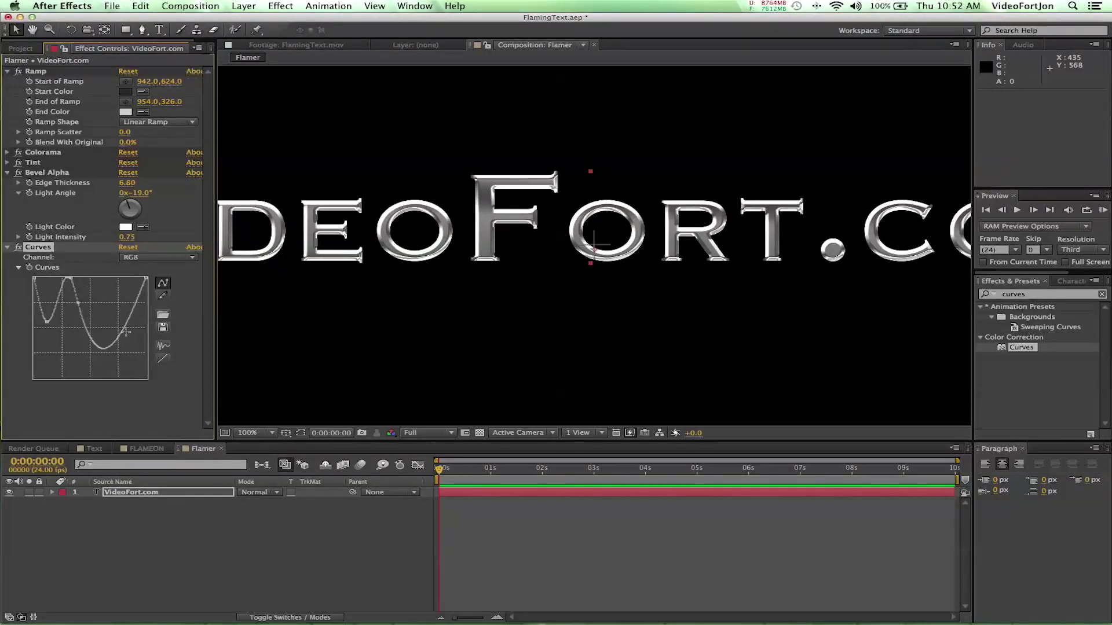
mouse_move(122, 332)
left_mouse_down()
mouse_move(115, 278)
mouse_move(127, 289)
mouse_move(122, 322)
left_mouse_up()
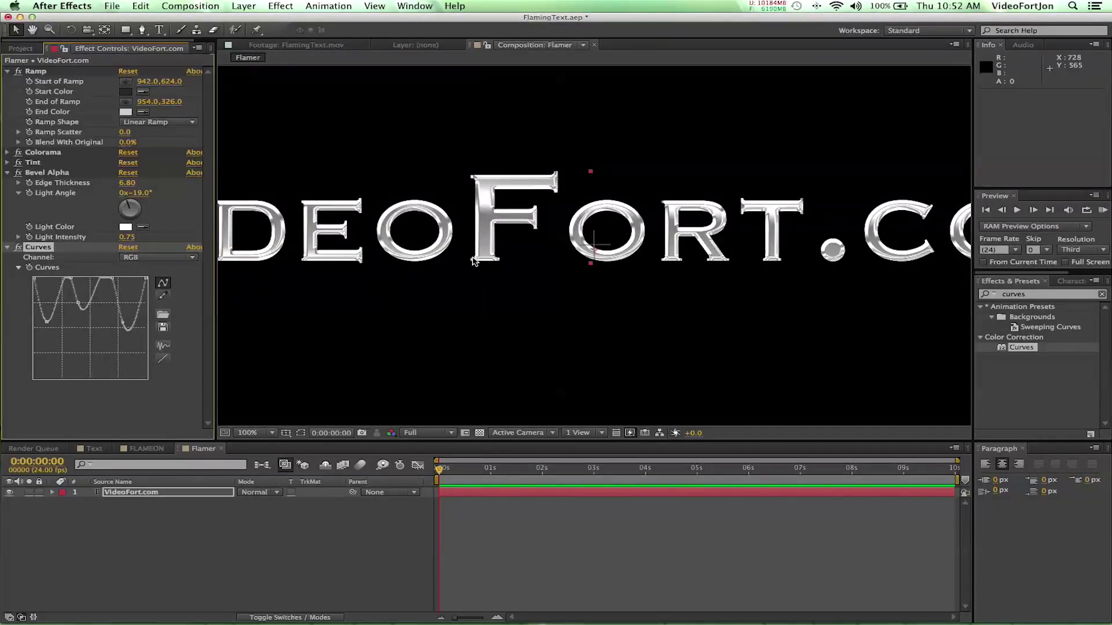
- Fit the composition in view and refine the RGB curve by deepening its first two dips and making the third slightly shallower
left_click(252, 433)
left_click(272, 440)
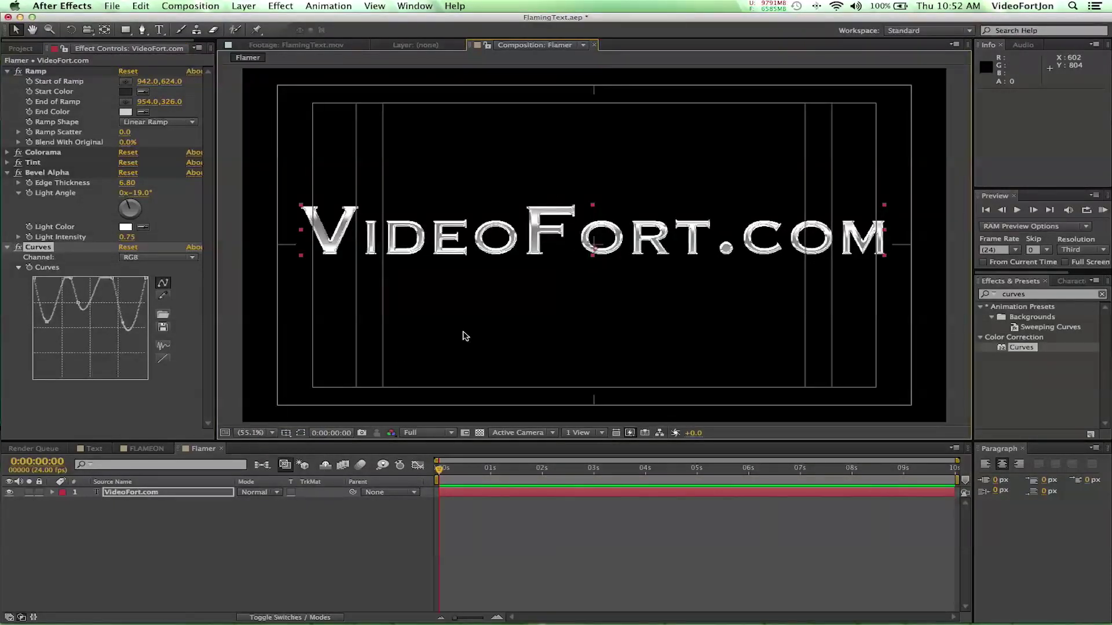
mouse_move(79, 304)
left_mouse_down()
mouse_move(78, 325)
mouse_move(78, 278)
mouse_move(85, 329)
mouse_move(45, 320)
mouse_move(49, 350)
left_mouse_up()
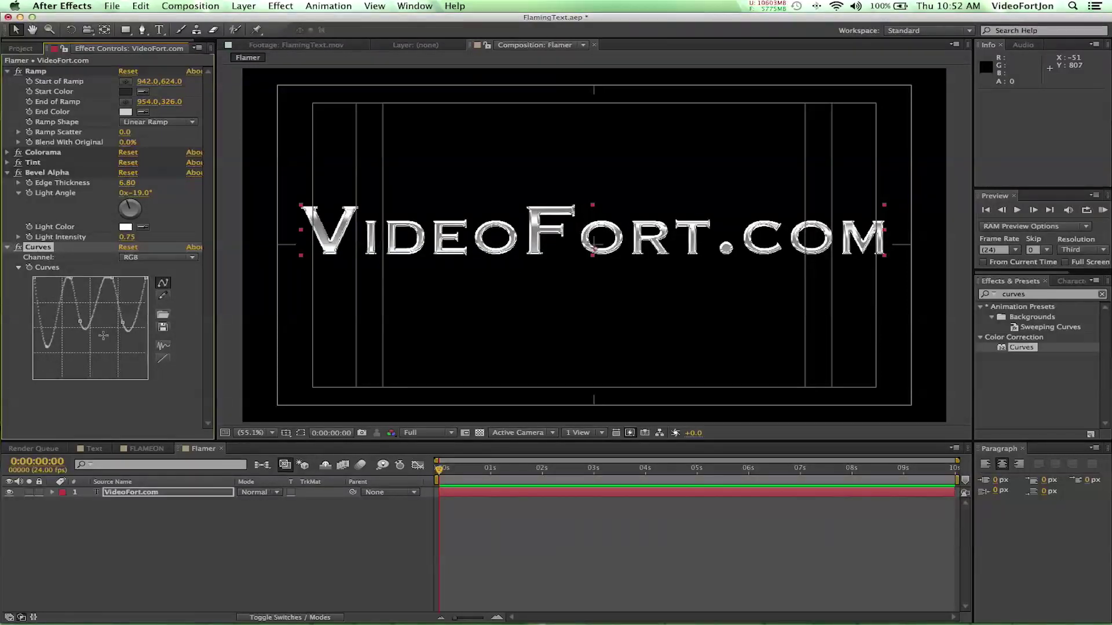
mouse_move(122, 323)
left_mouse_down()
mouse_move(125, 338)
mouse_move(128, 322)
left_mouse_up()
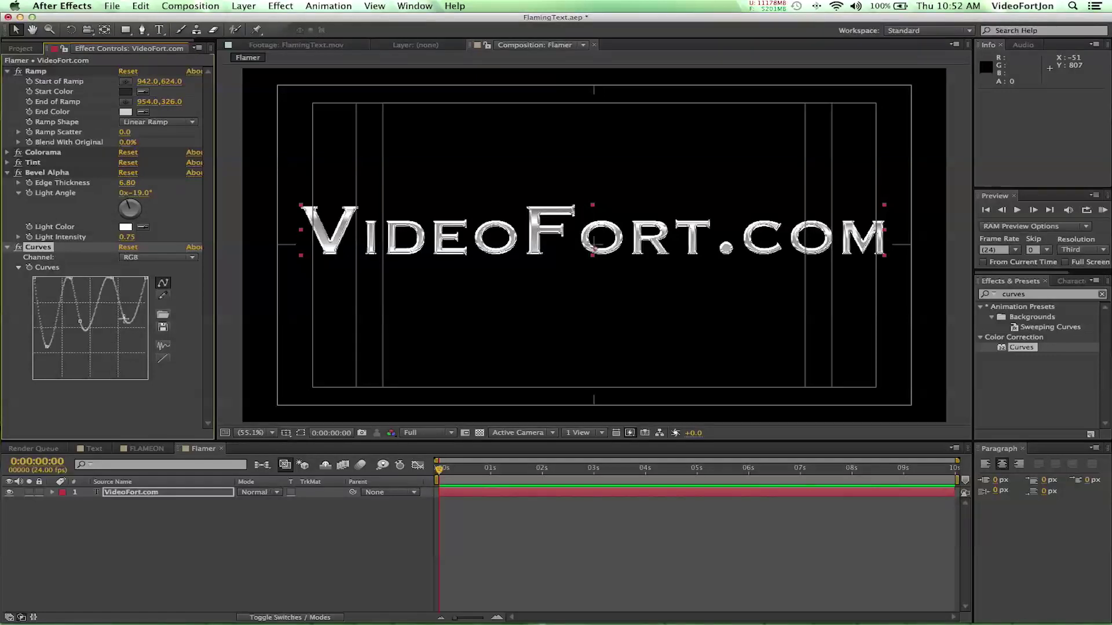
left_click_drag(145, 279, 108, 278)
left_click(110, 279)
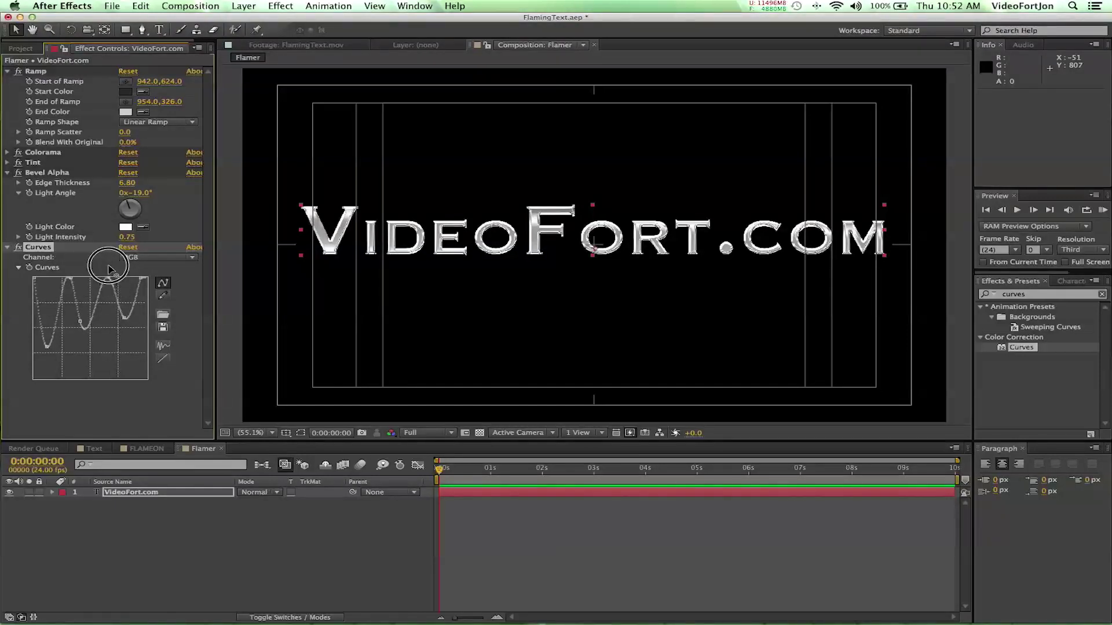
- Deselect the text layer and collapse the Curves, Bevel Alpha and Ramp effect settings
left_click(488, 300)
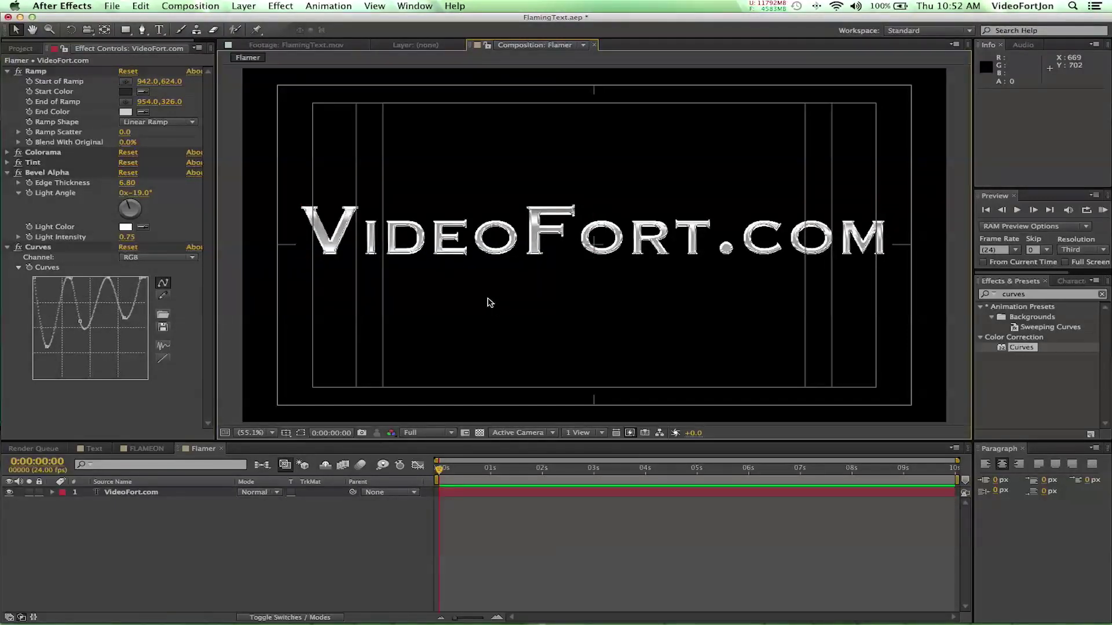
left_click(13, 249)
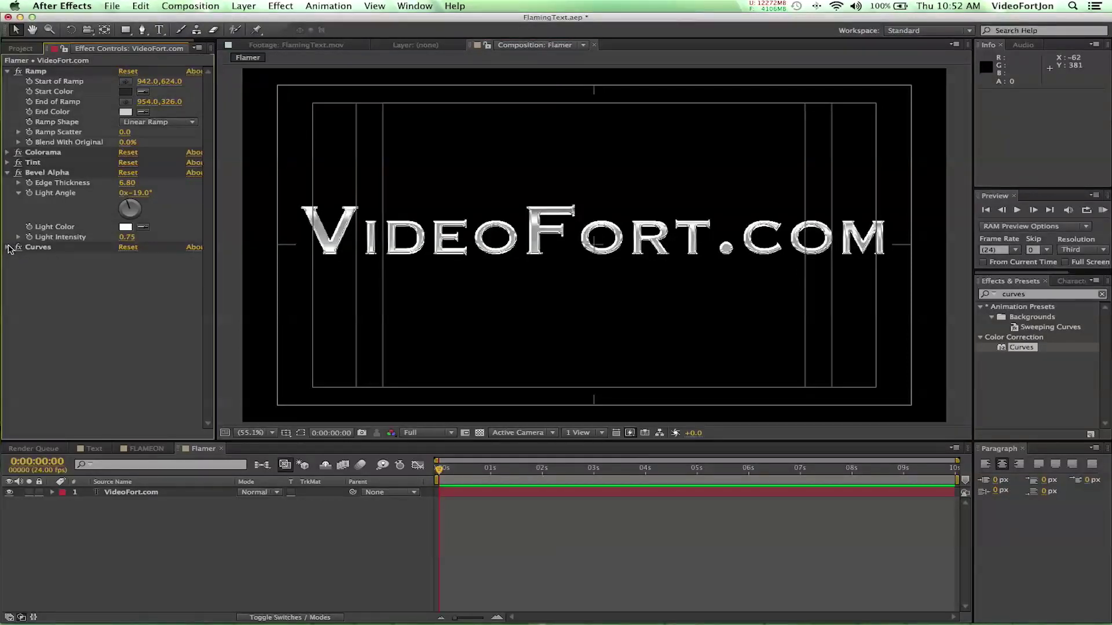
left_click(8, 173)
left_click(7, 71)
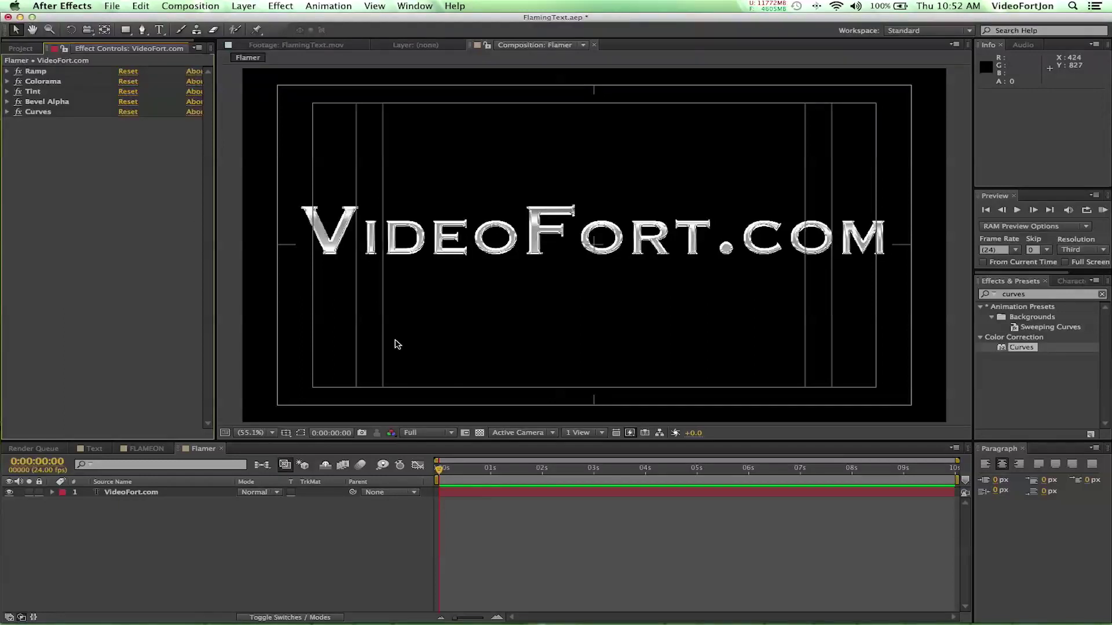
- Pre-compose the VideoFort.com text layer into a new composition named VFText, moving all attributes into it
left_click(132, 495)
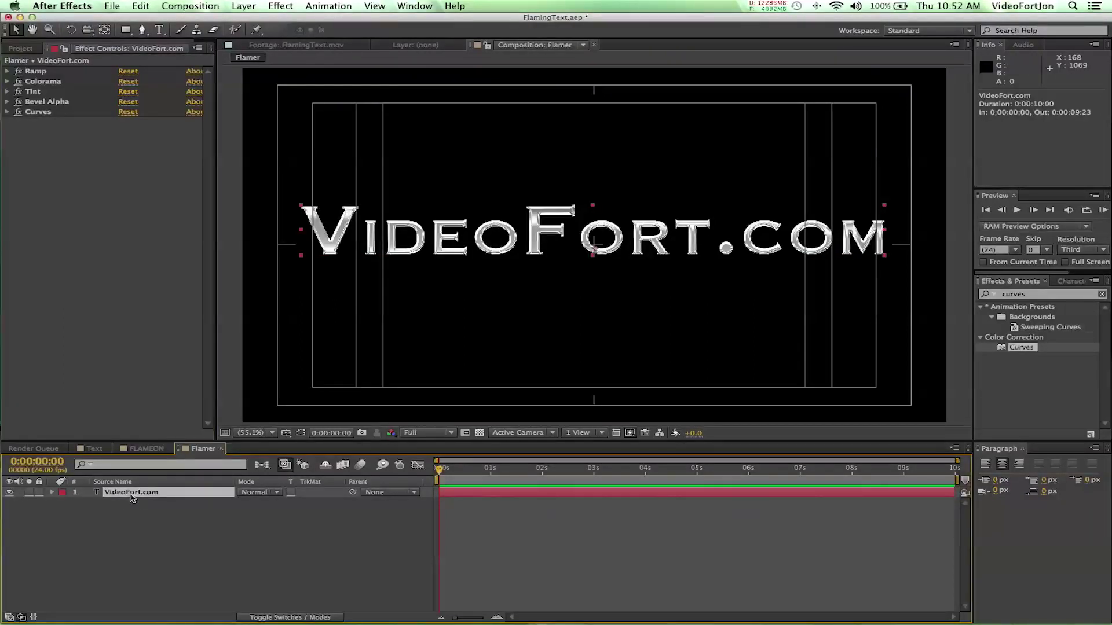
right_click(131, 493)
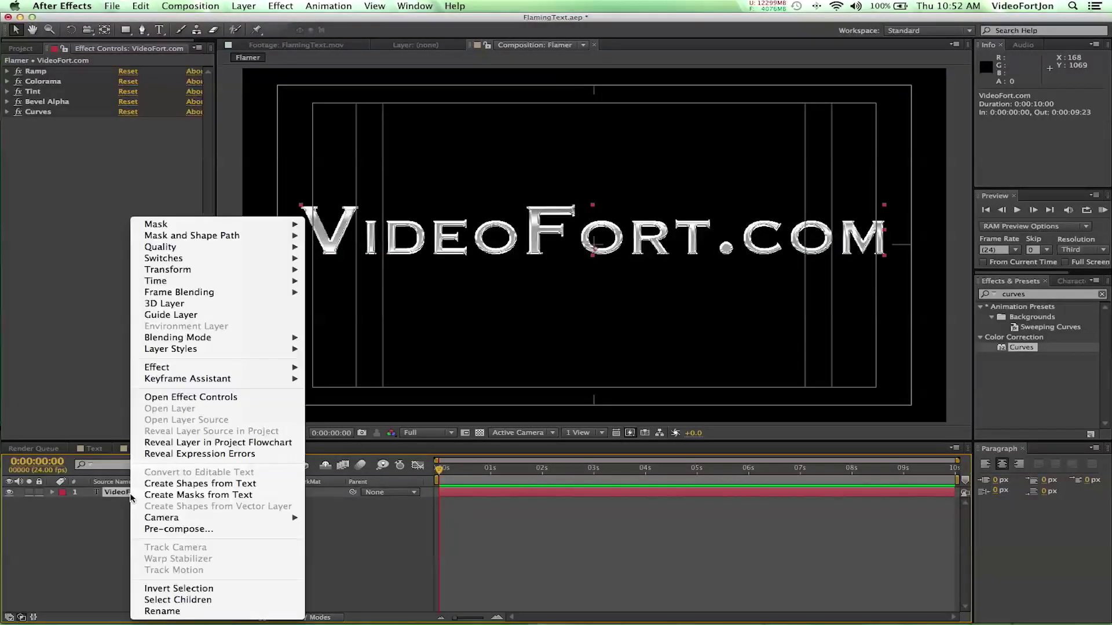
left_click(174, 529)
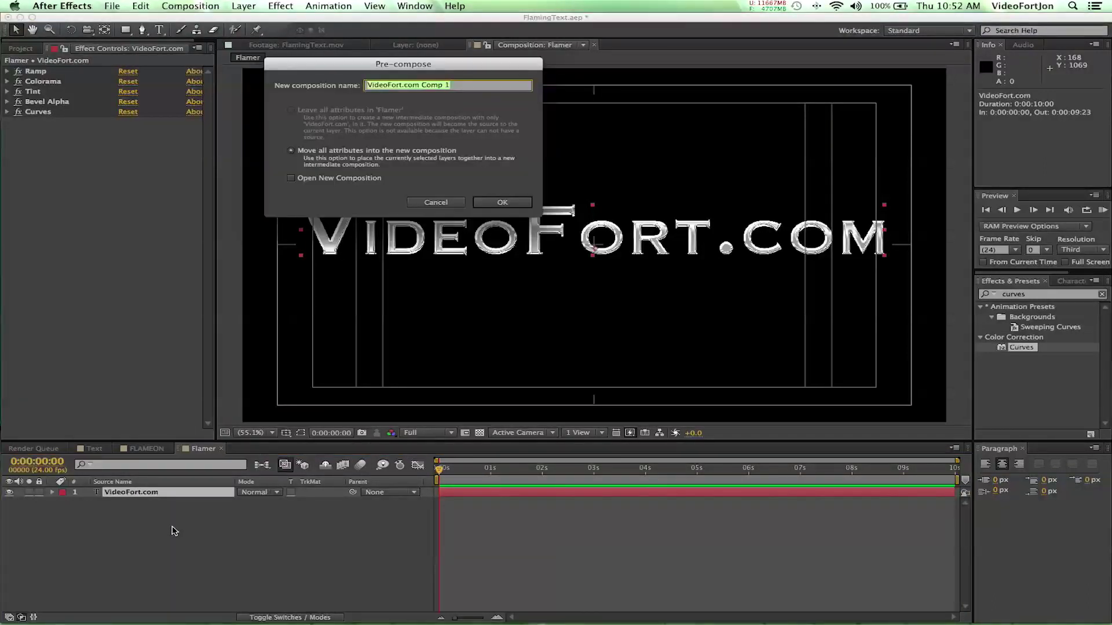
type("VFText")
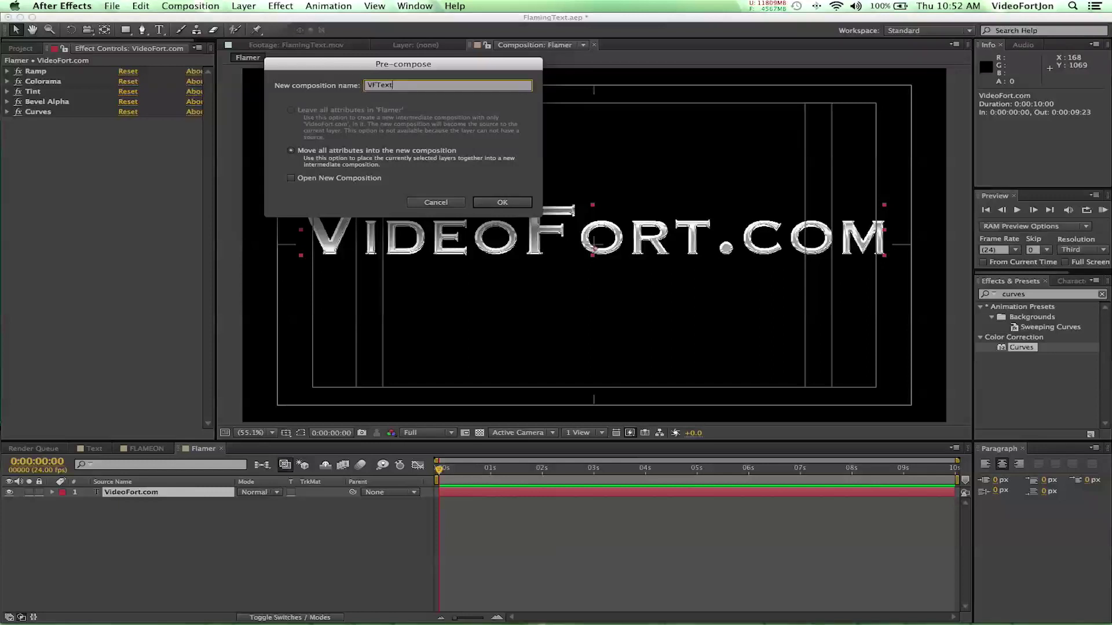
key("Return")
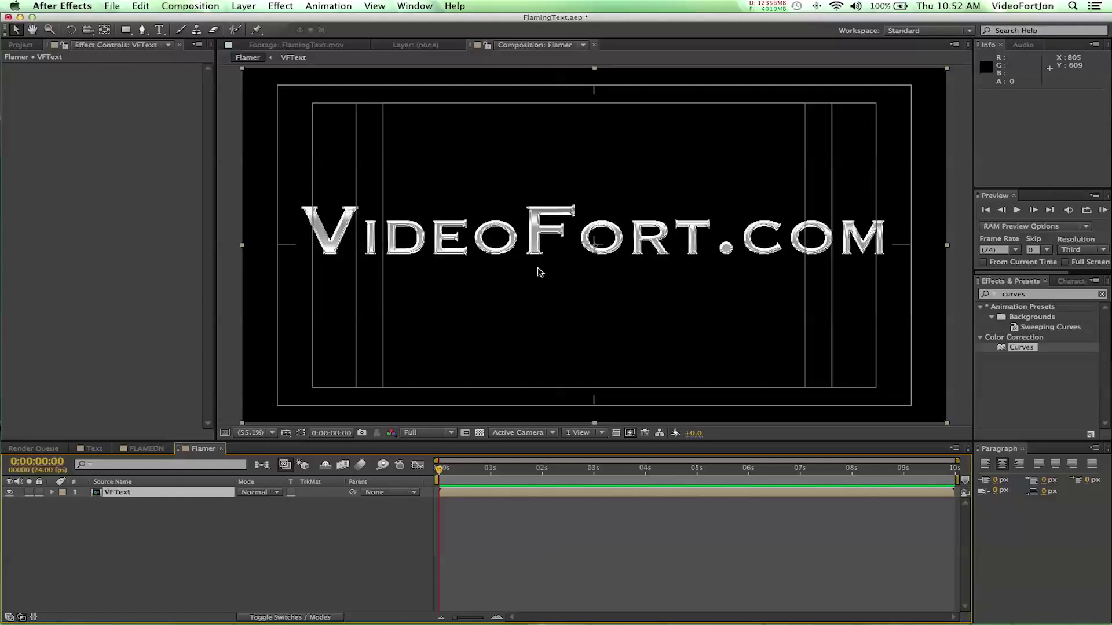
- Duplicate the VFText layer and apply the Stylize Glow effect to the upper copy
left_click(127, 492)
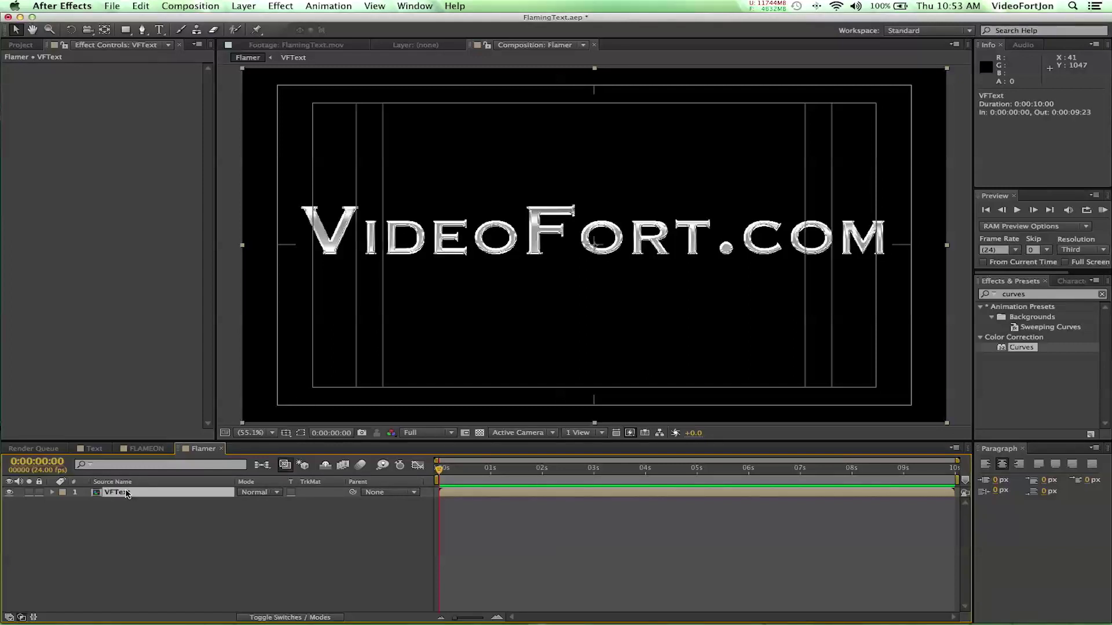
key("super+d")
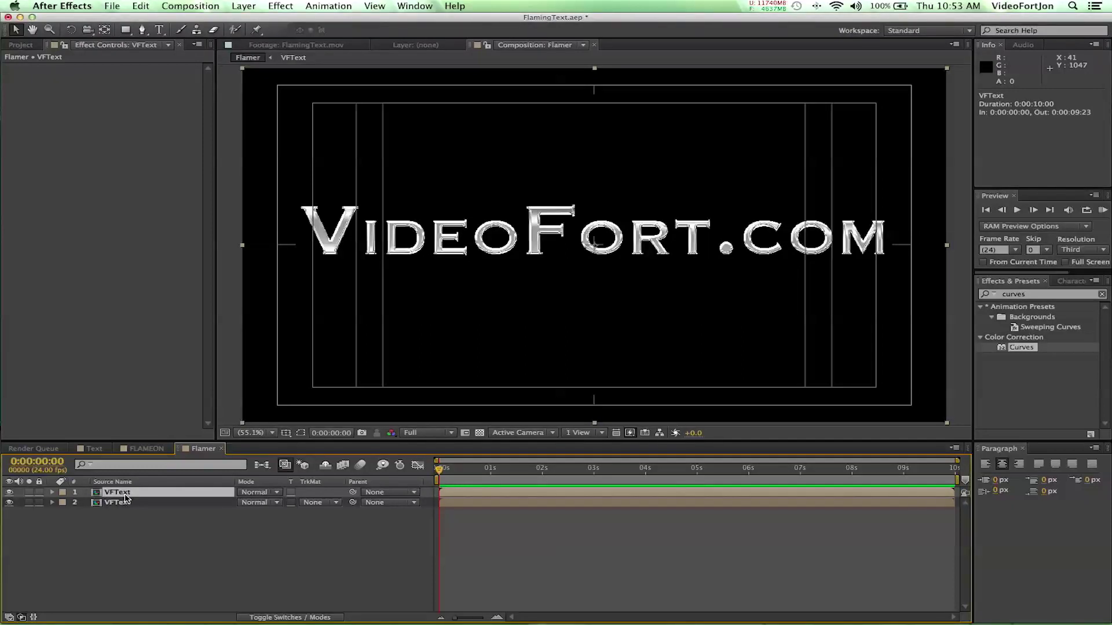
left_click(1034, 295)
double_click(1037, 295)
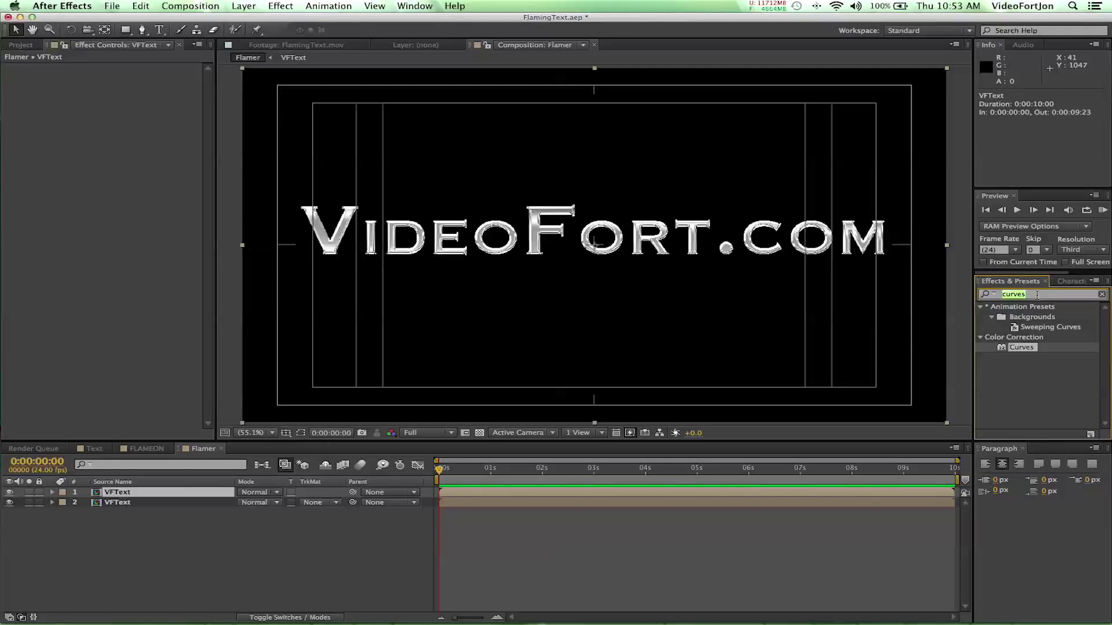
type("glow")
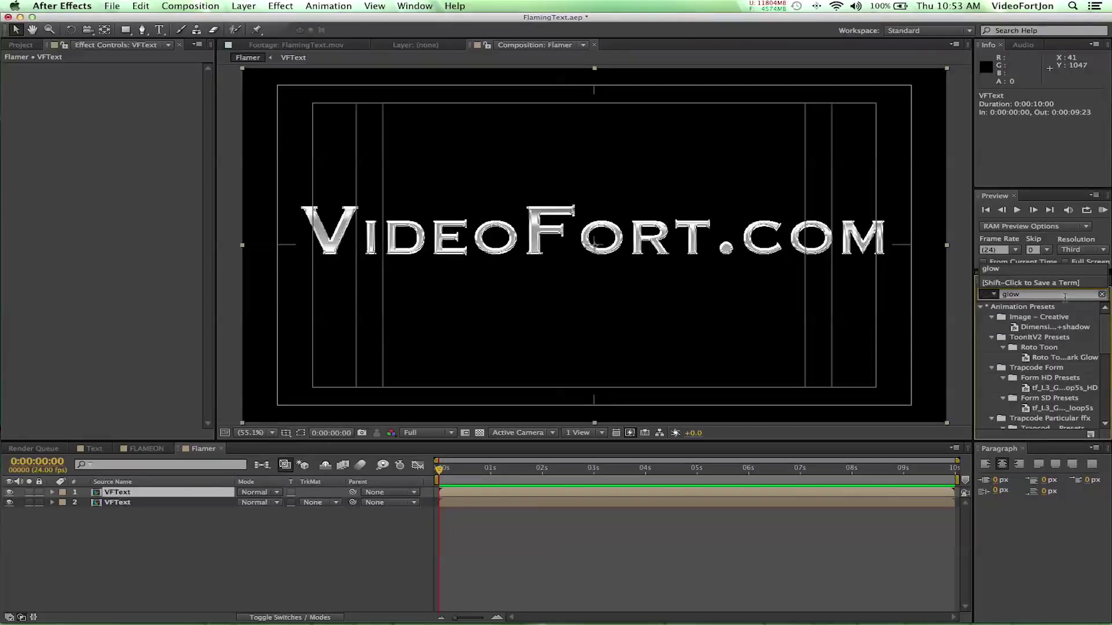
scroll(1089, 350, "down", 5)
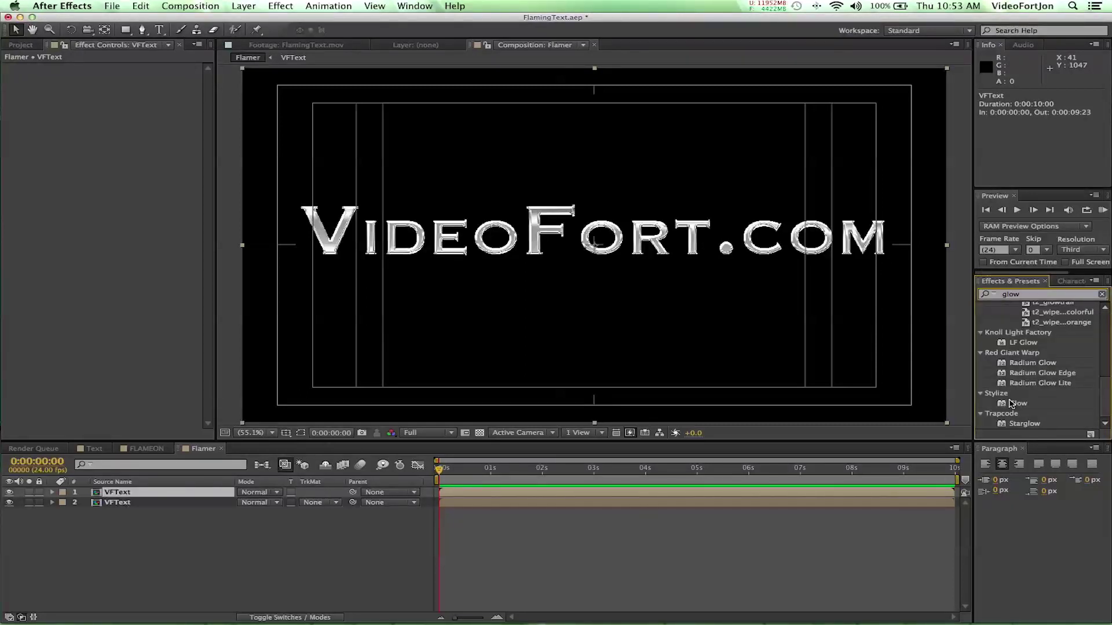
left_click_drag(1015, 408, 627, 245)
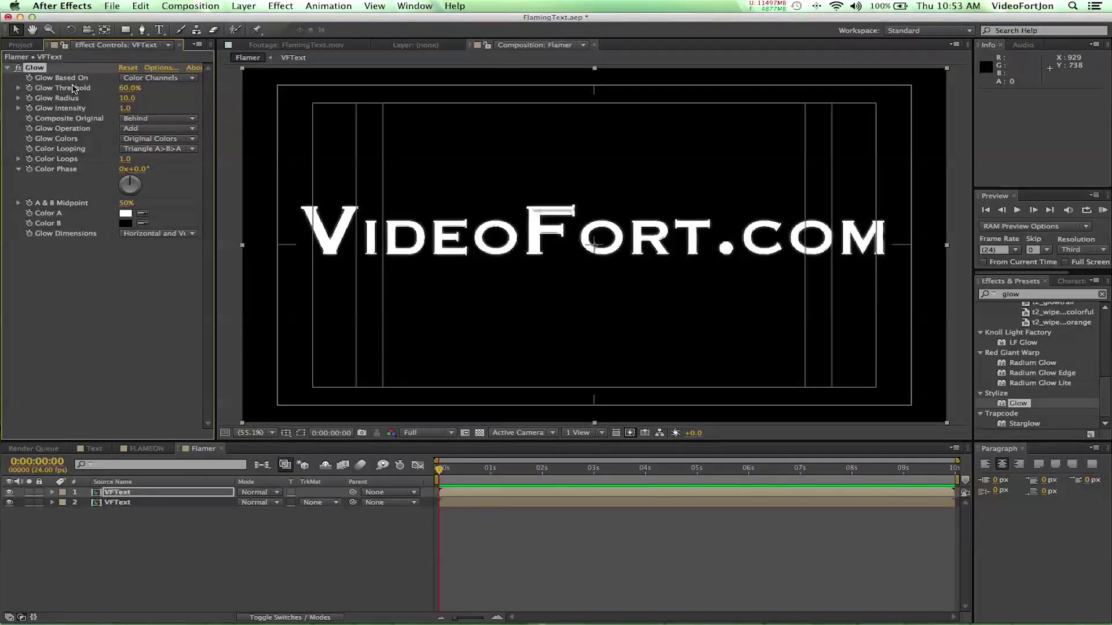
- Set the Glow Threshold to 0% and the composition's preview resolution to Third
left_click(129, 89)
key("Return")
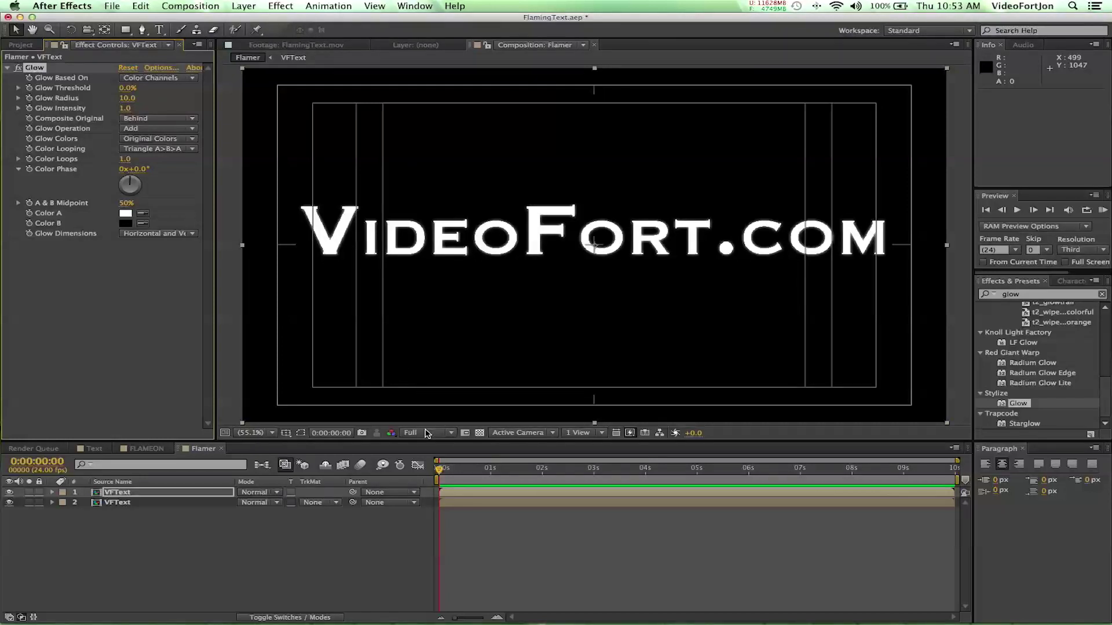
left_click(426, 433)
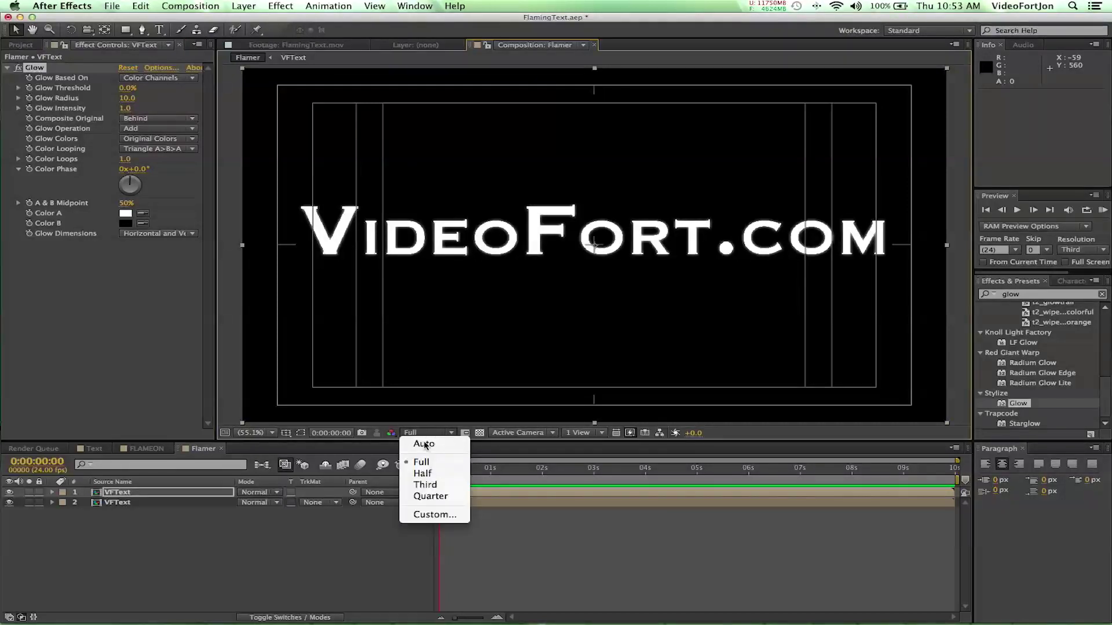
left_click(424, 485)
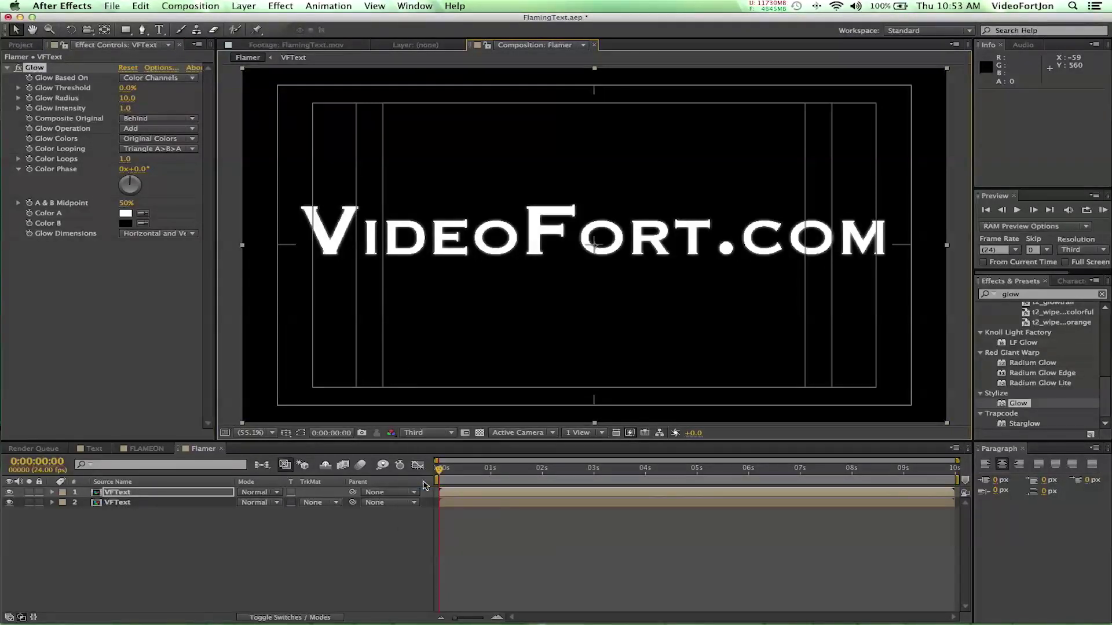
- Set the Glow Colors of the upper VFText layer to A & B Colors
left_click(135, 118)
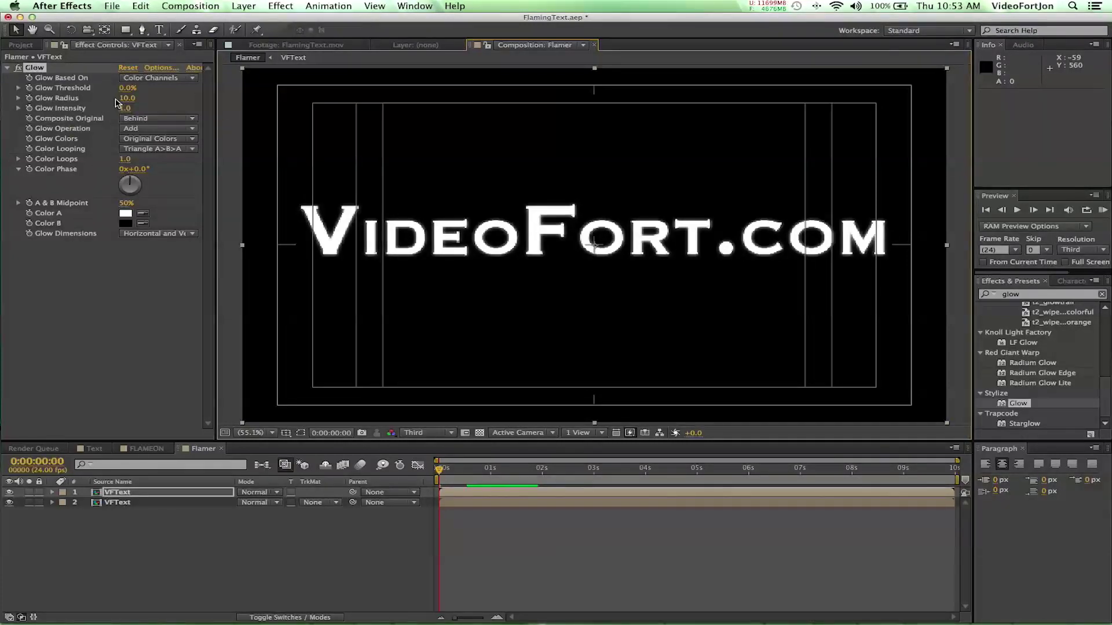
left_click(137, 133)
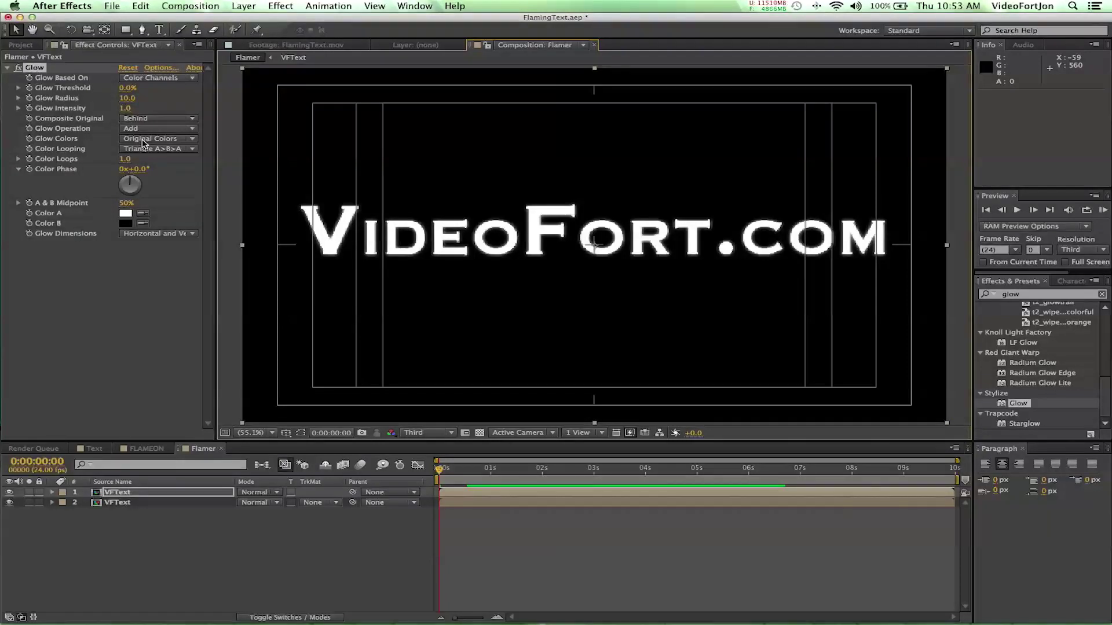
left_click(143, 143)
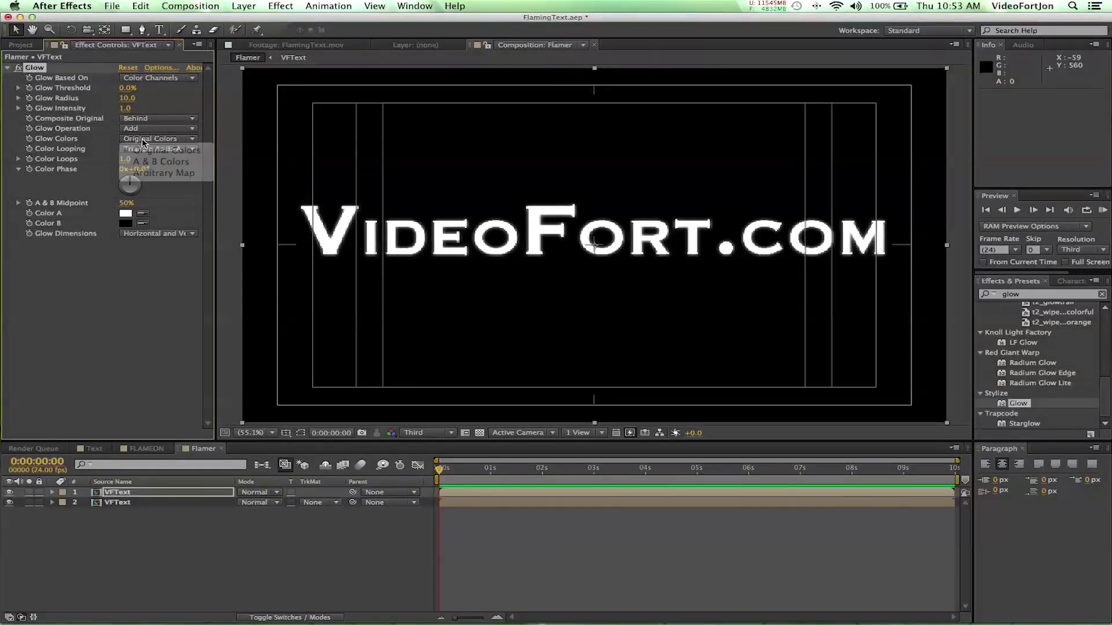
left_click(144, 142)
left_click(141, 145)
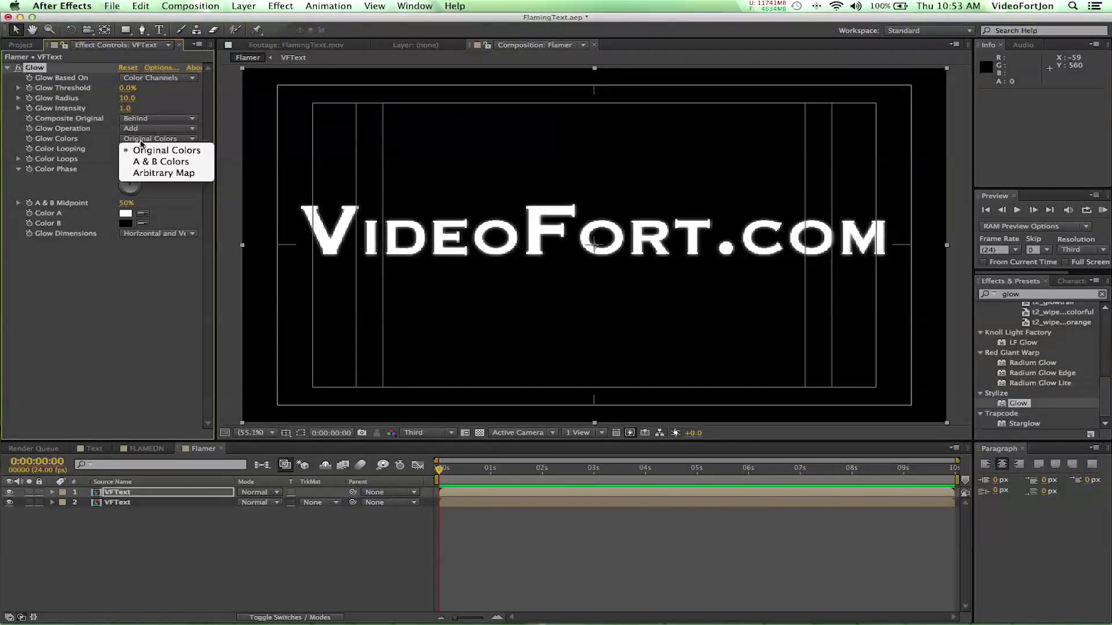
left_click(147, 166)
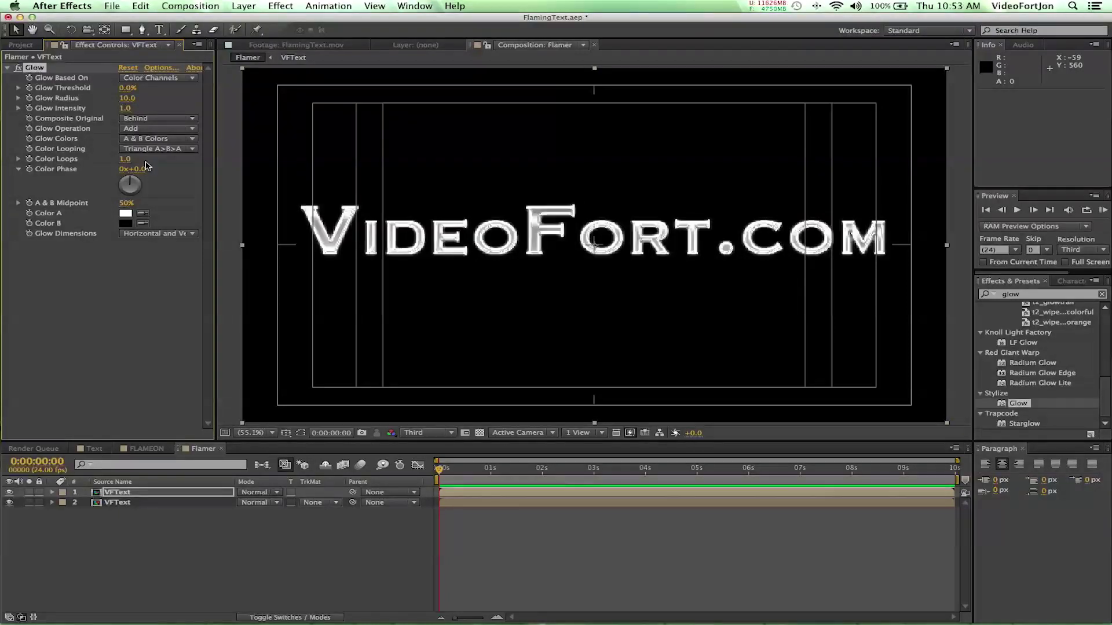
- Set the glow's Color A to a bright, saturated orange with a hue of about 35°
left_click(128, 215)
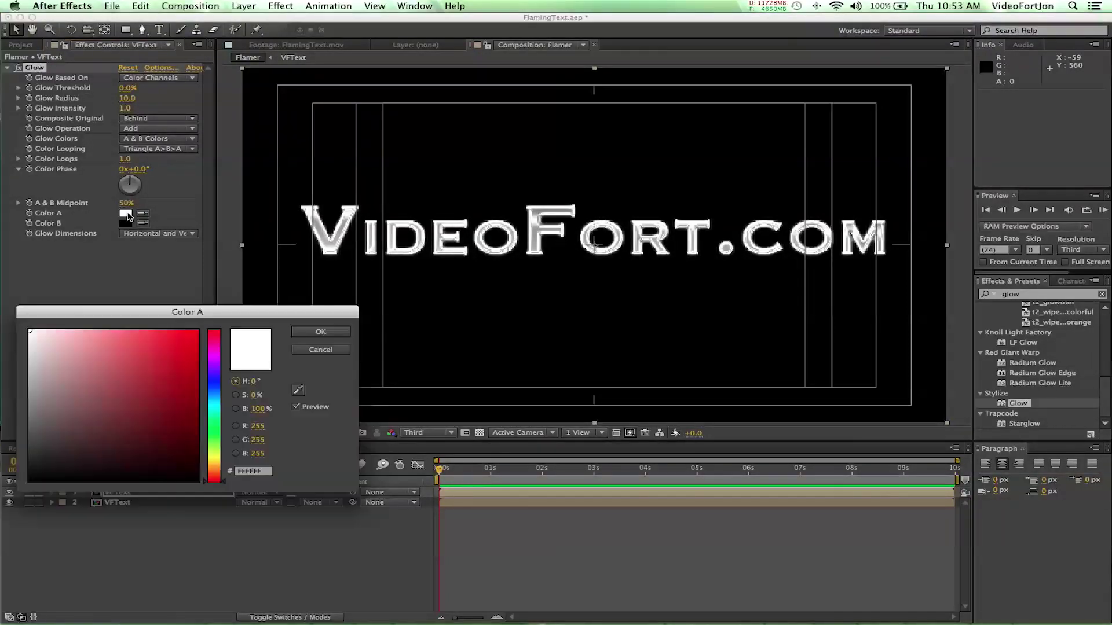
left_click(215, 470)
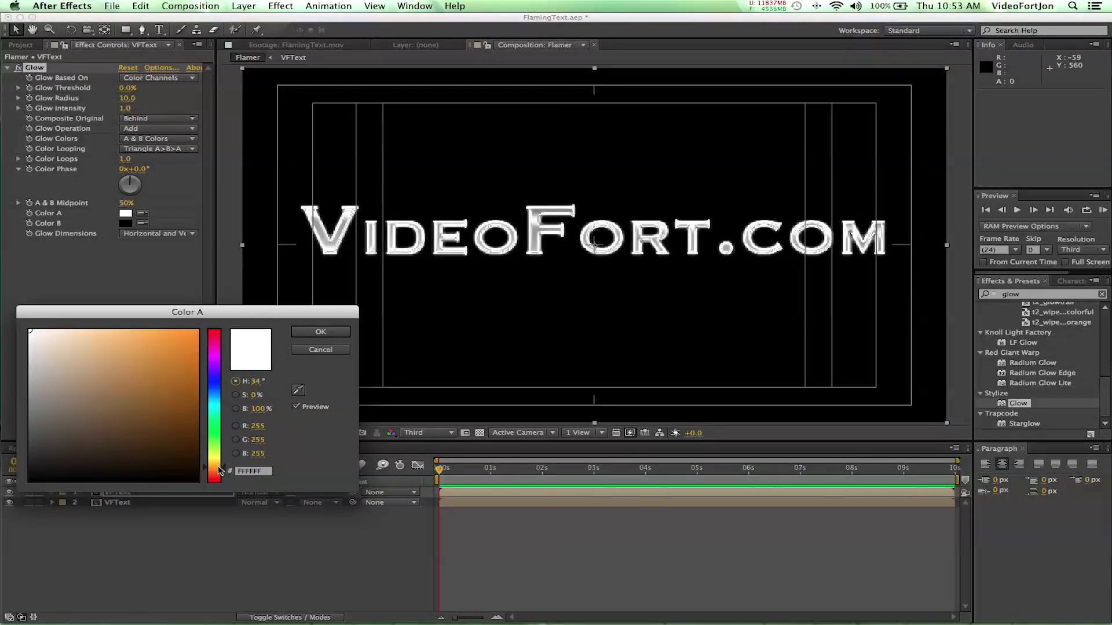
left_click_drag(219, 471, 219, 474)
left_click(197, 331)
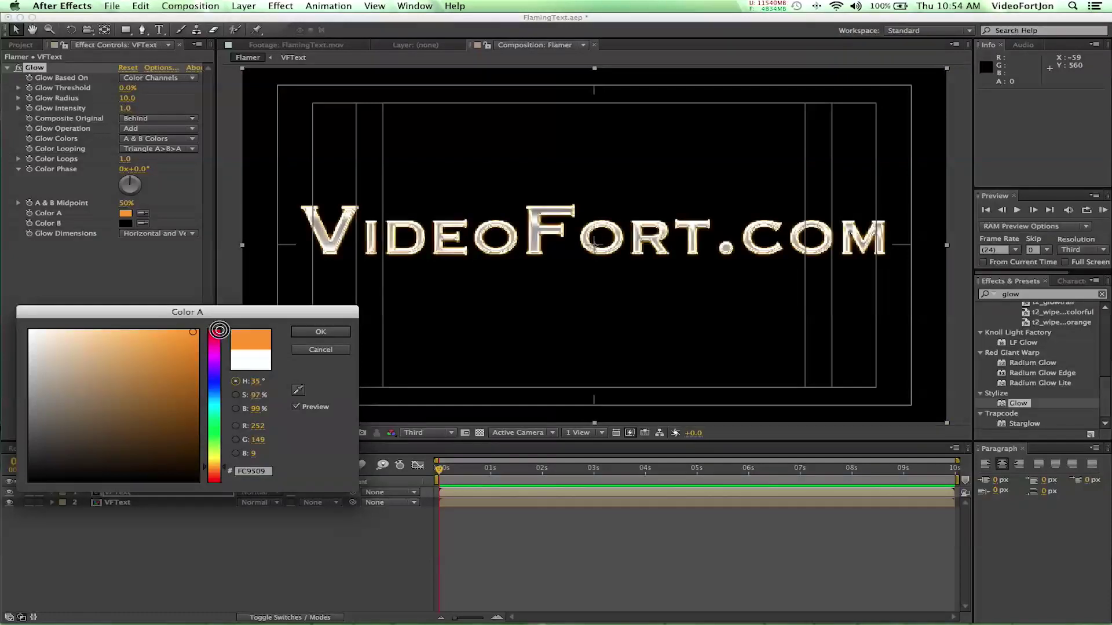
left_click(307, 332)
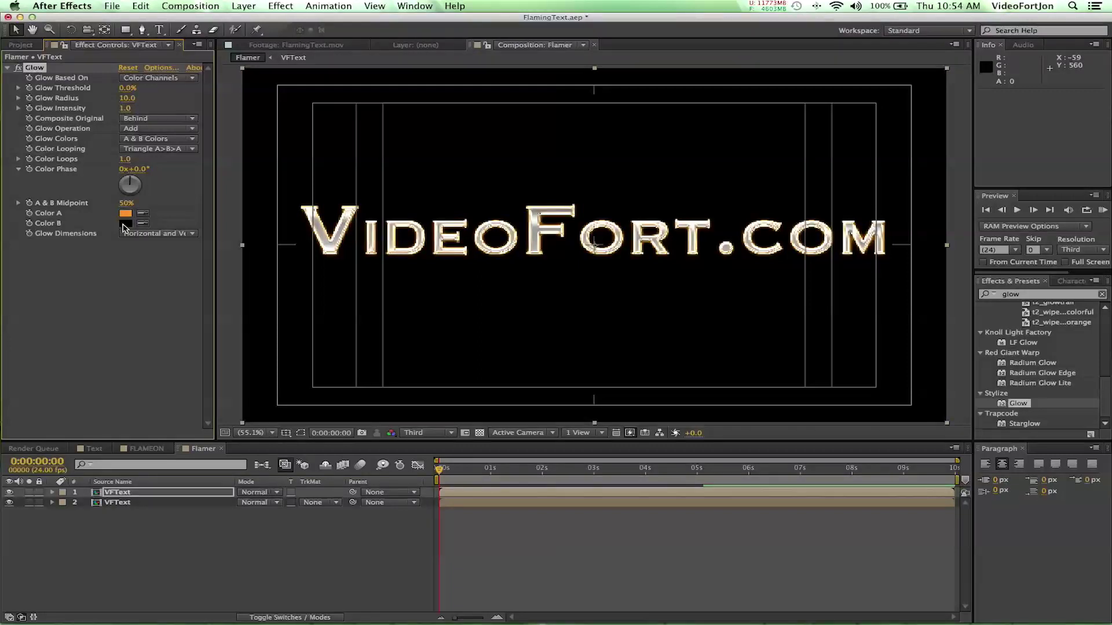
- Set the glow's Color B to the fully saturated red-orange FF4600
left_click(124, 224)
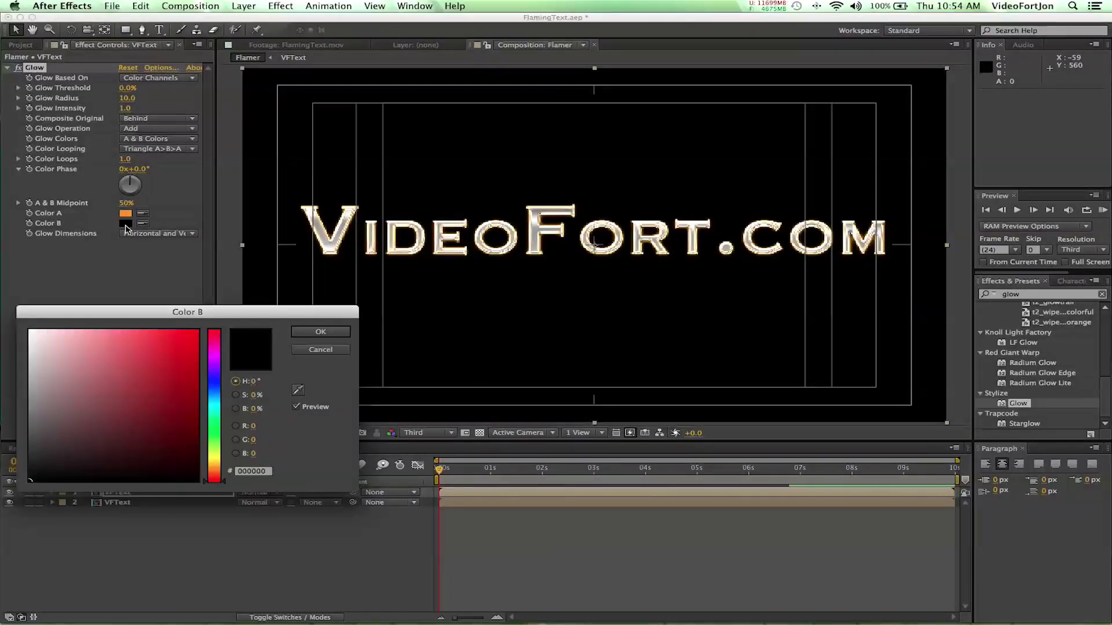
left_click_drag(214, 482, 218, 475)
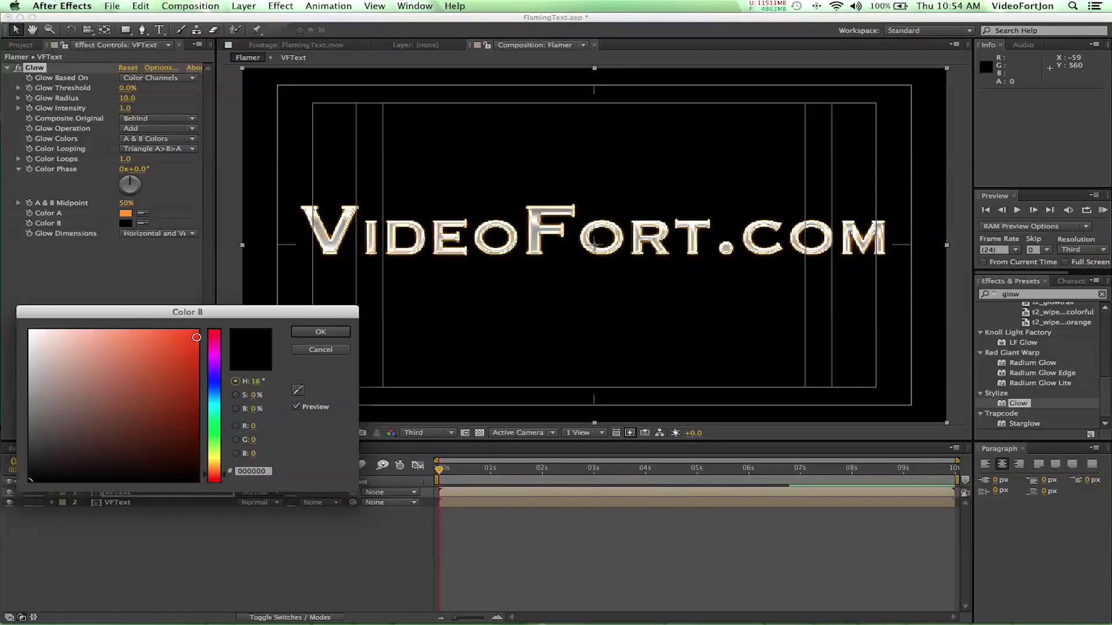
left_click(196, 330)
left_click_drag(197, 330, 199, 328)
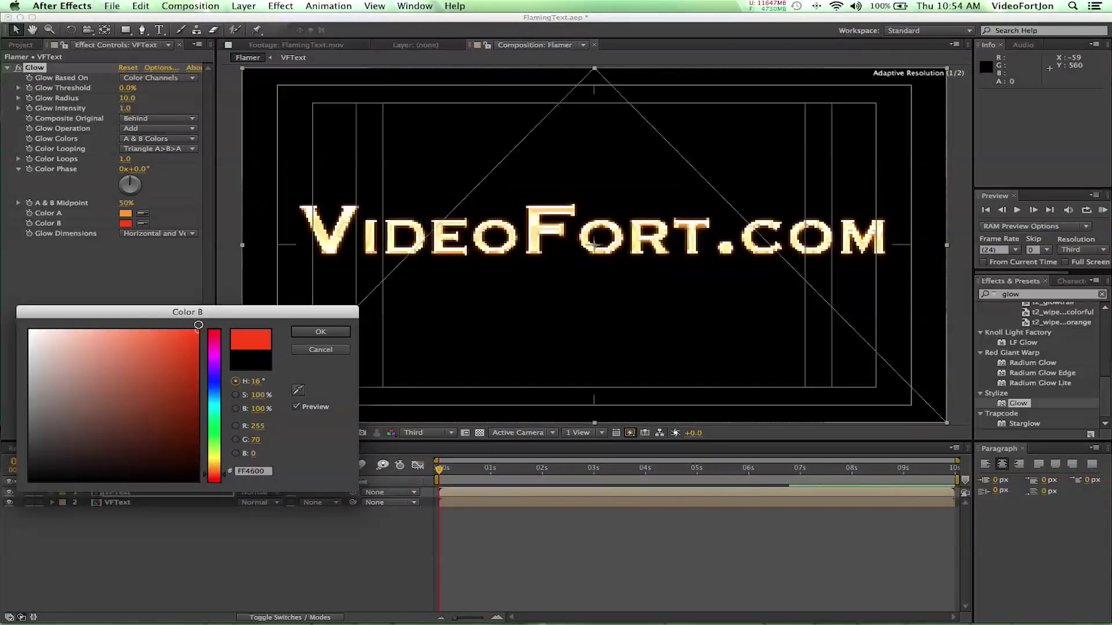
left_click(320, 332)
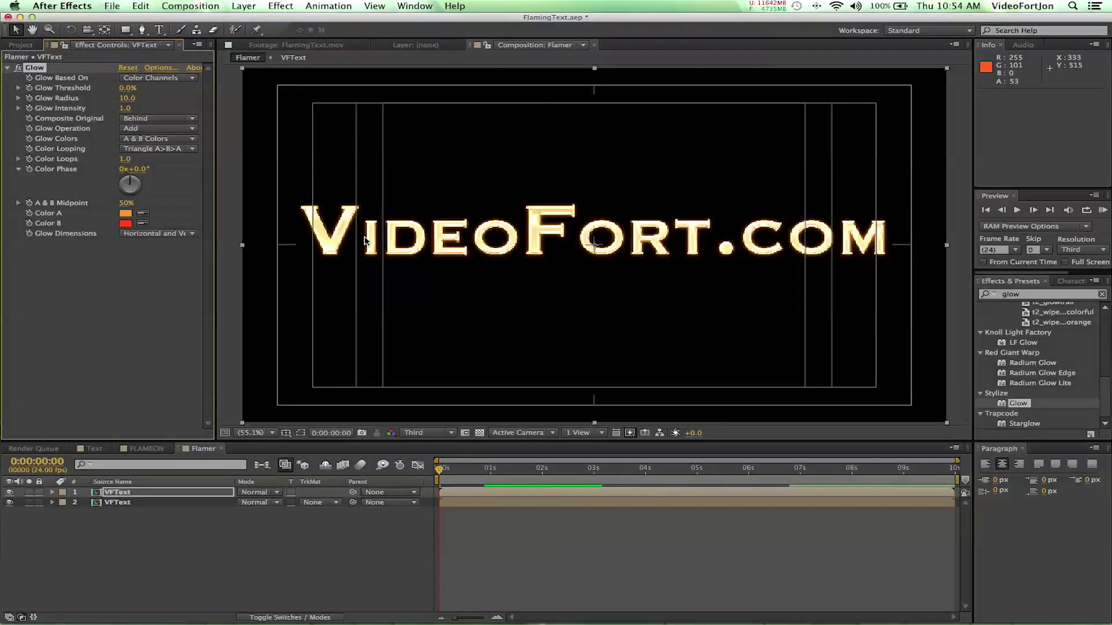
- Try Glow Intensity values of 10 and 4, and settle on 2
left_click(125, 110)
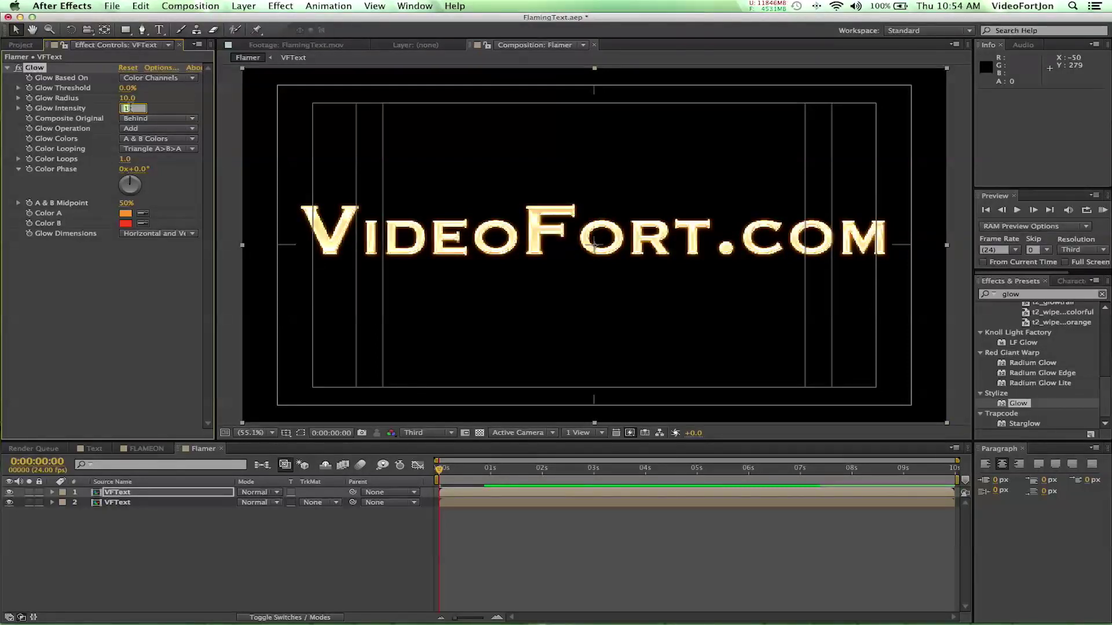
key("Return")
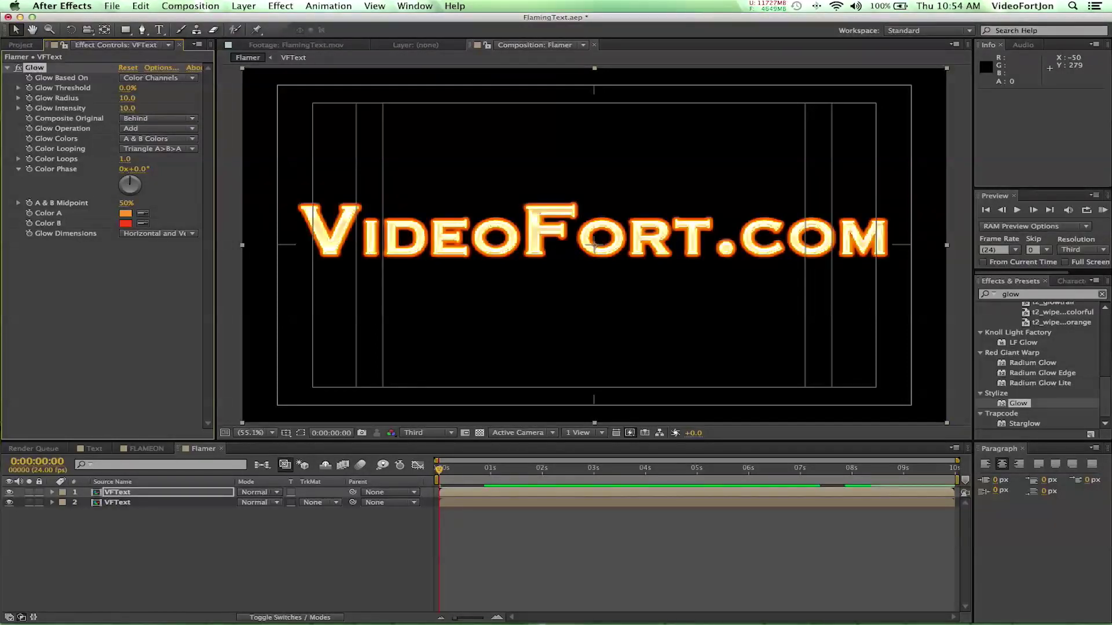
left_click(126, 109)
key("Return")
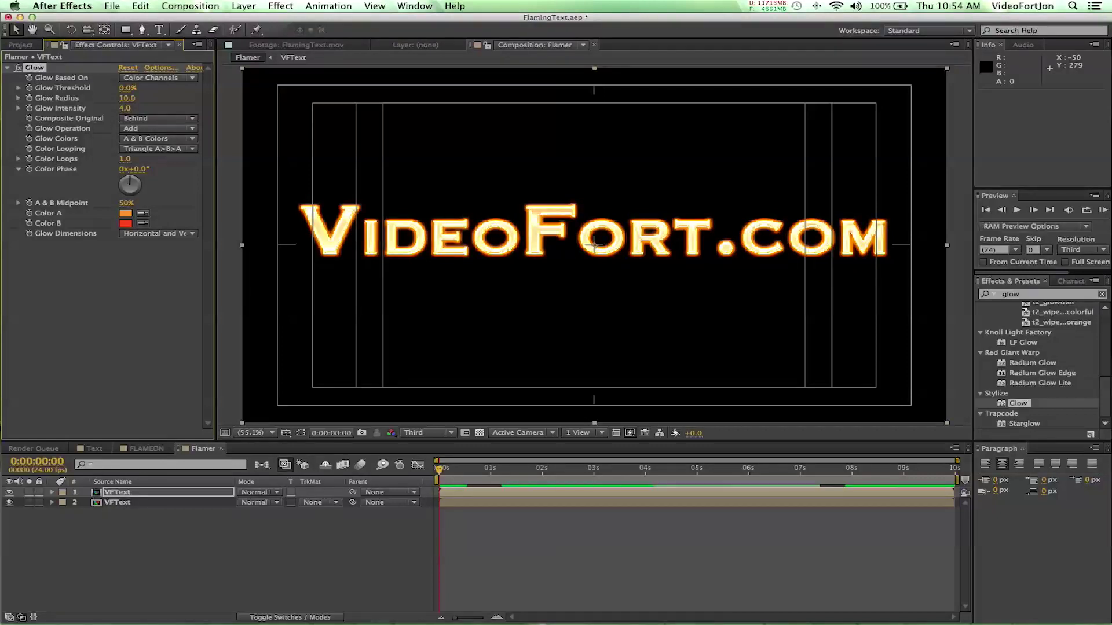
left_click(126, 108)
key("Return")
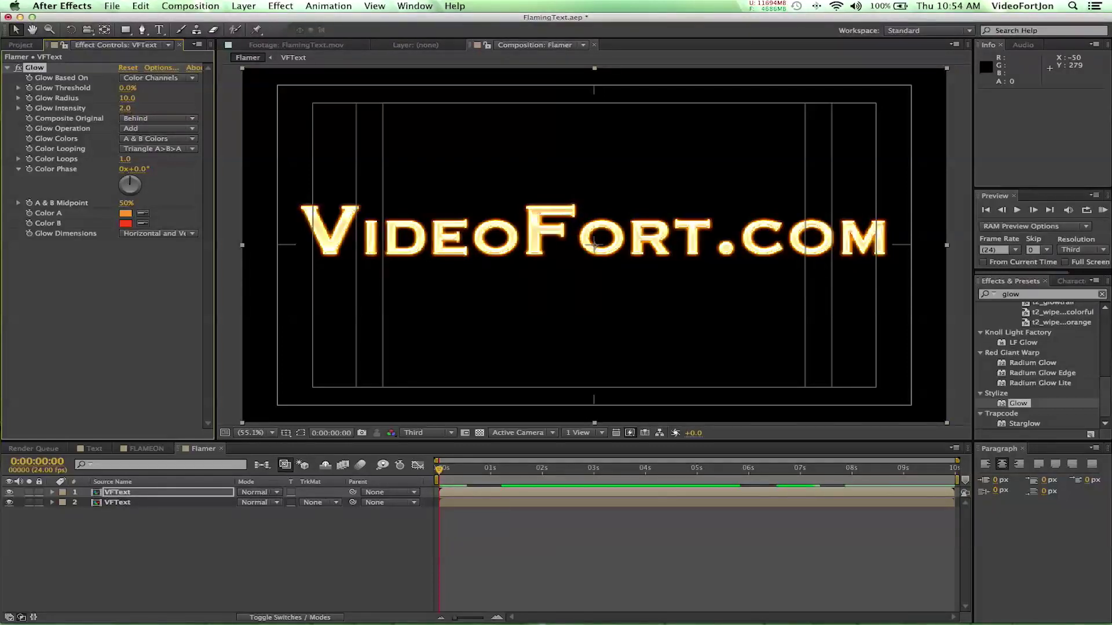
- Try a Glow Radius of 40, and settle on 30
left_click(126, 100)
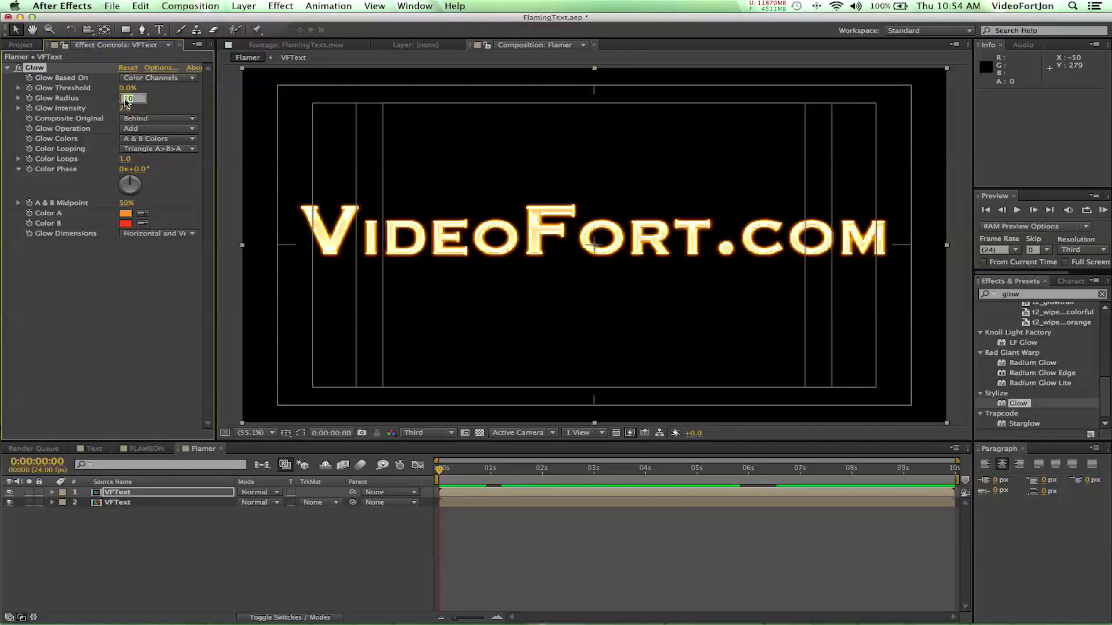
type("40")
key("Return")
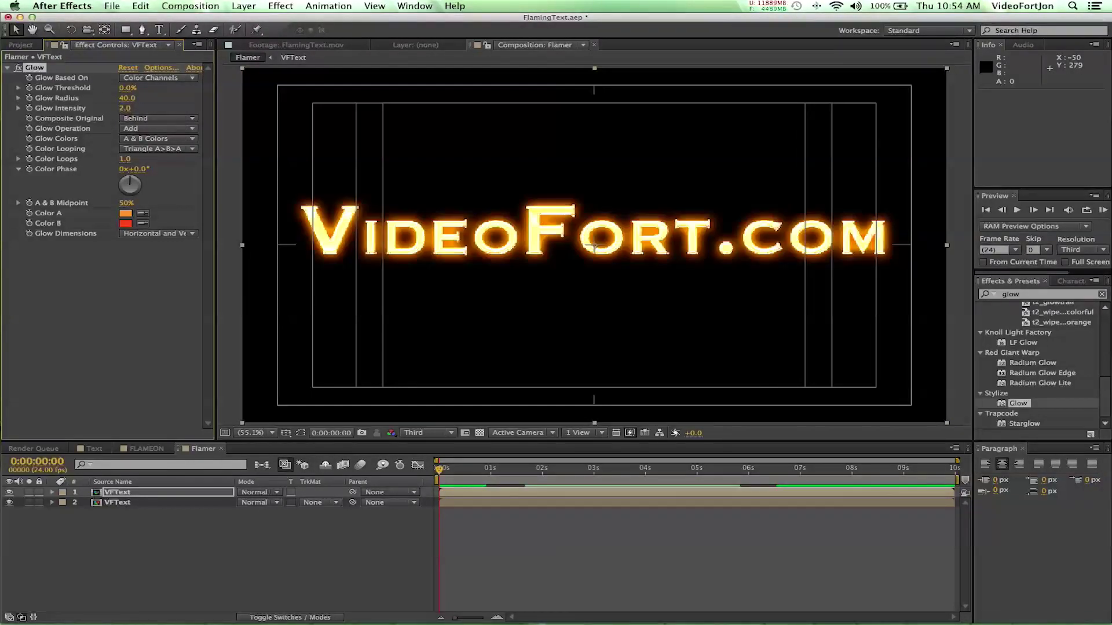
left_click(124, 99)
type("3")
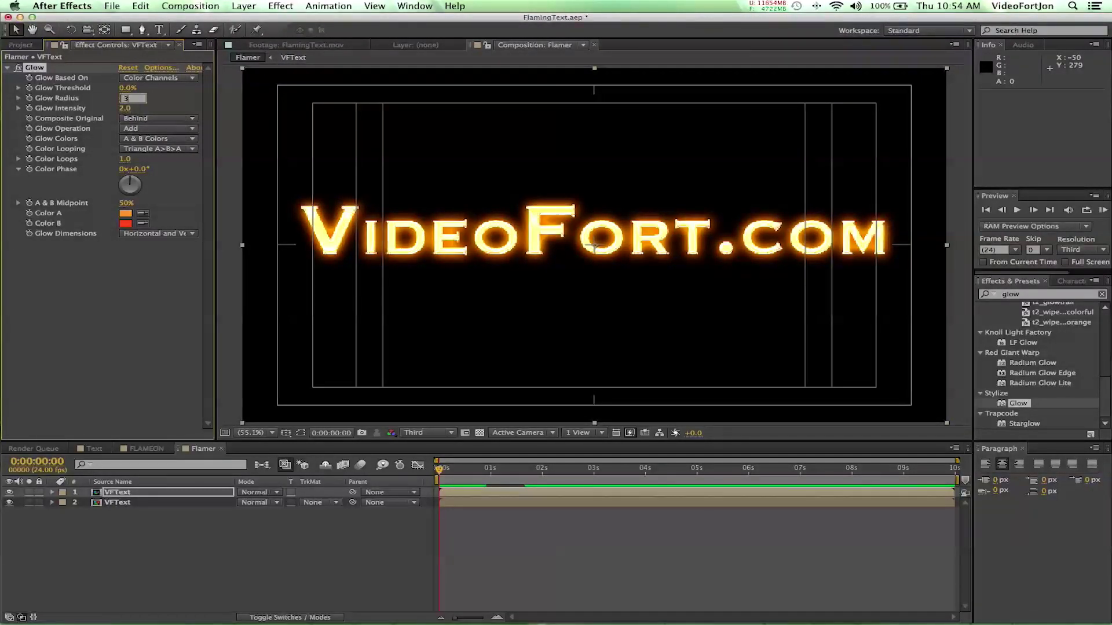
type("0")
key("Return")
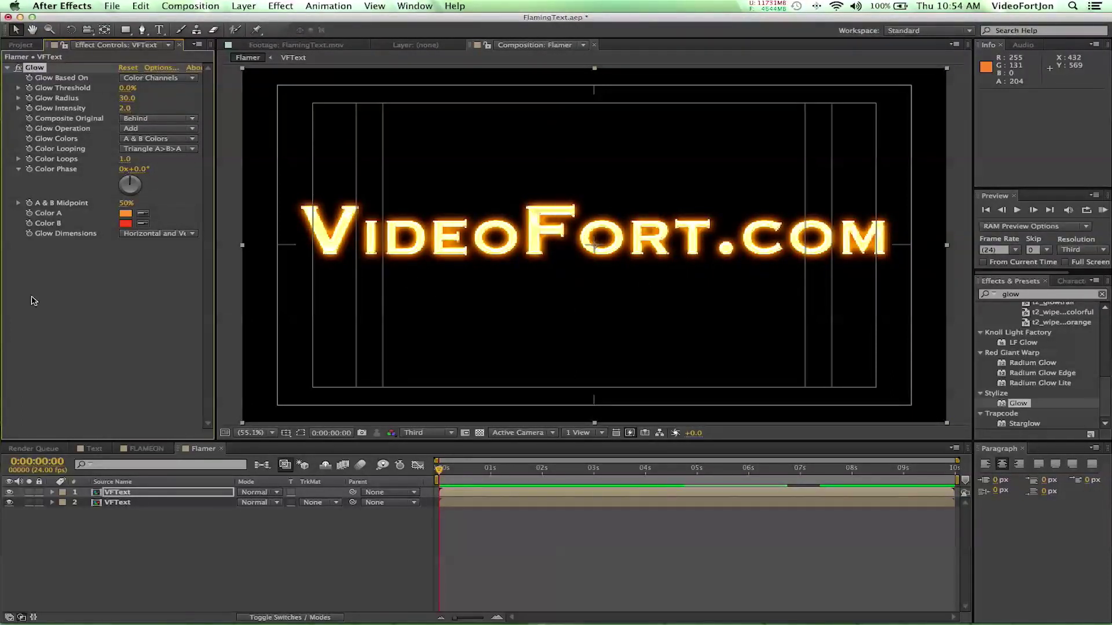
- Collapse the Glow settings and apply the Liquify effect to the upper VFText layer
left_click(13, 70)
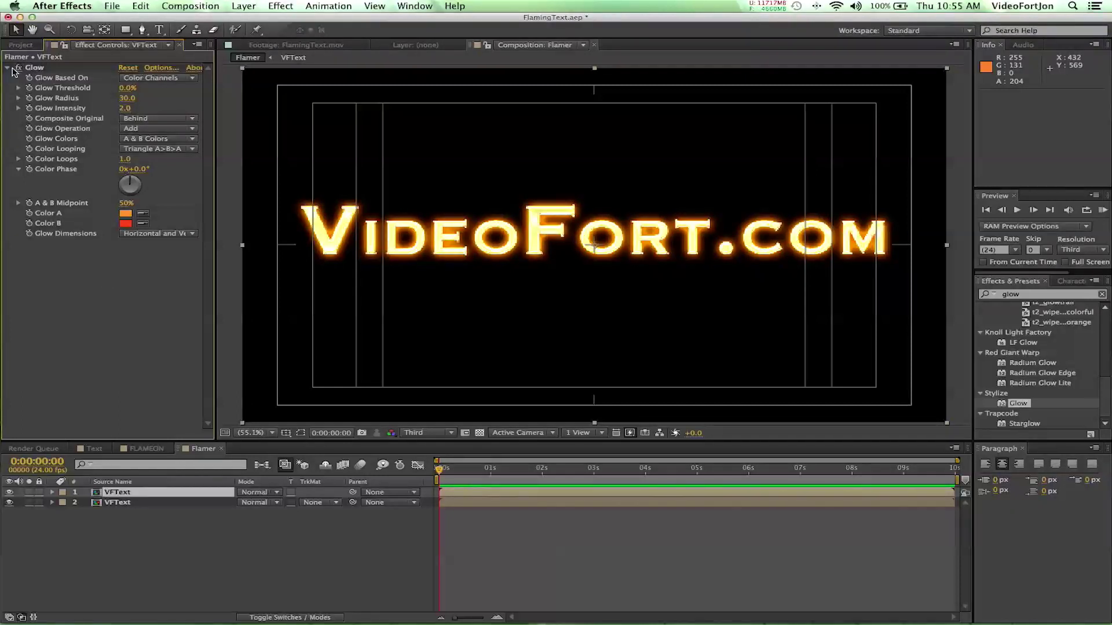
left_click(8, 68)
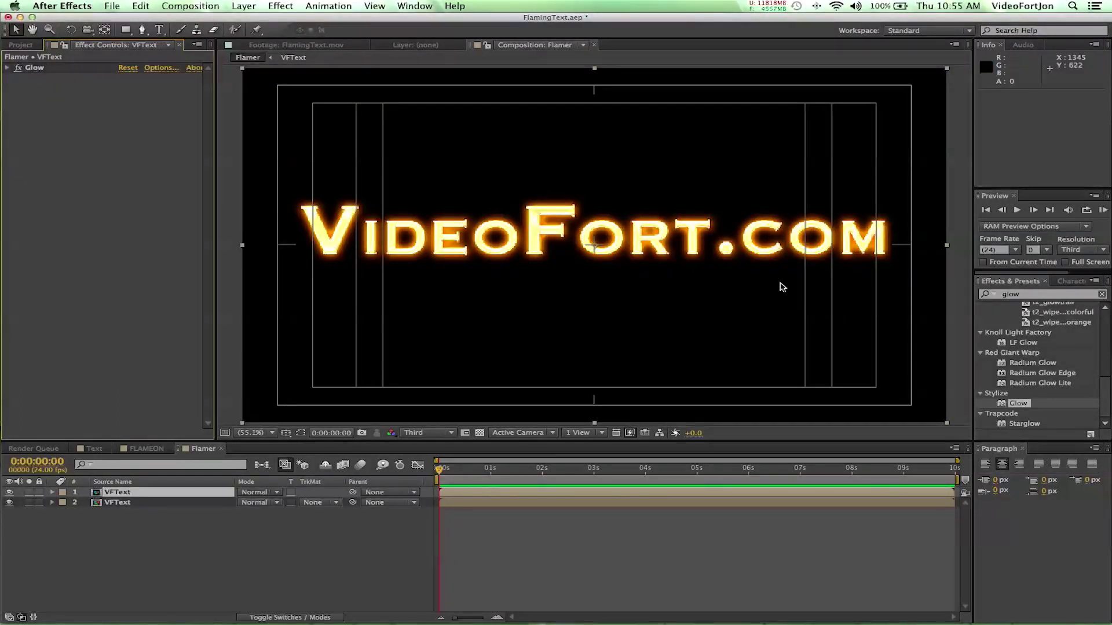
left_click(1021, 296)
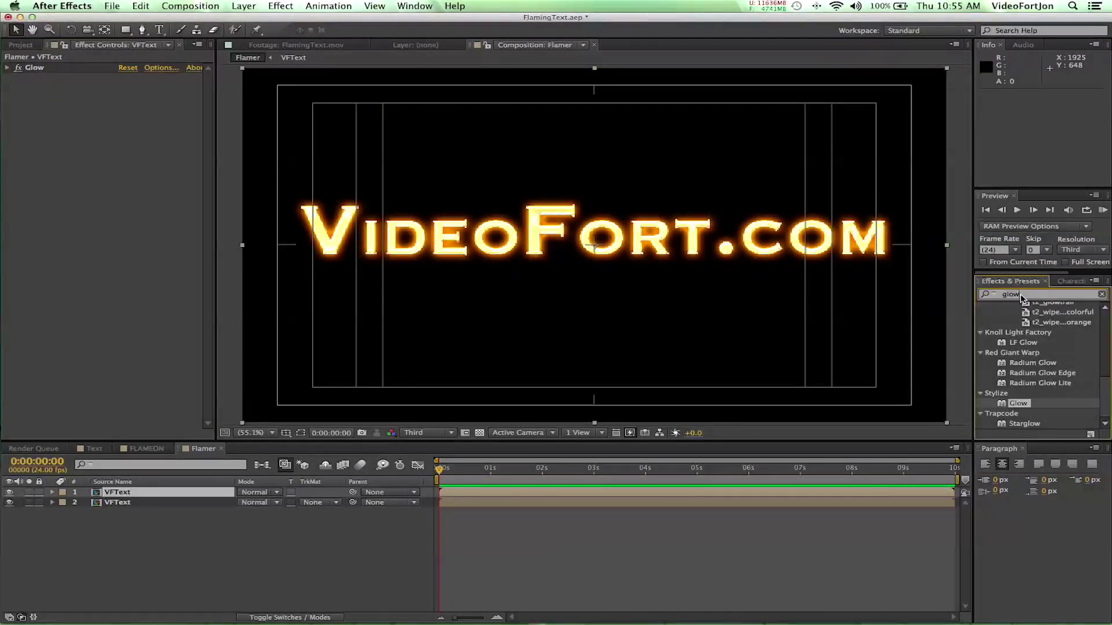
type("liq")
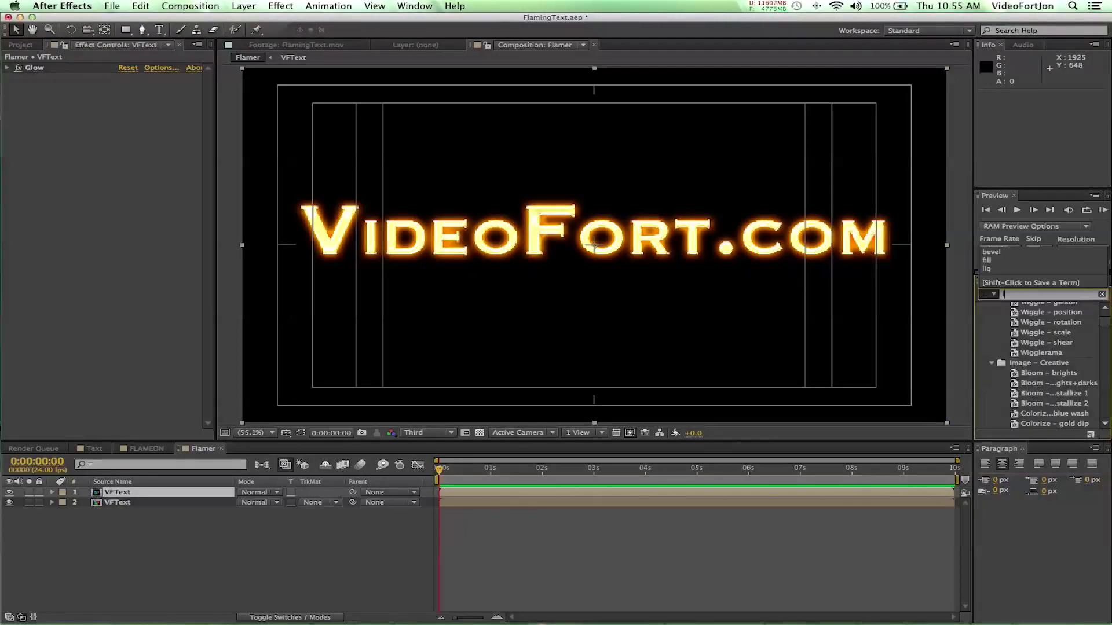
type("uid")
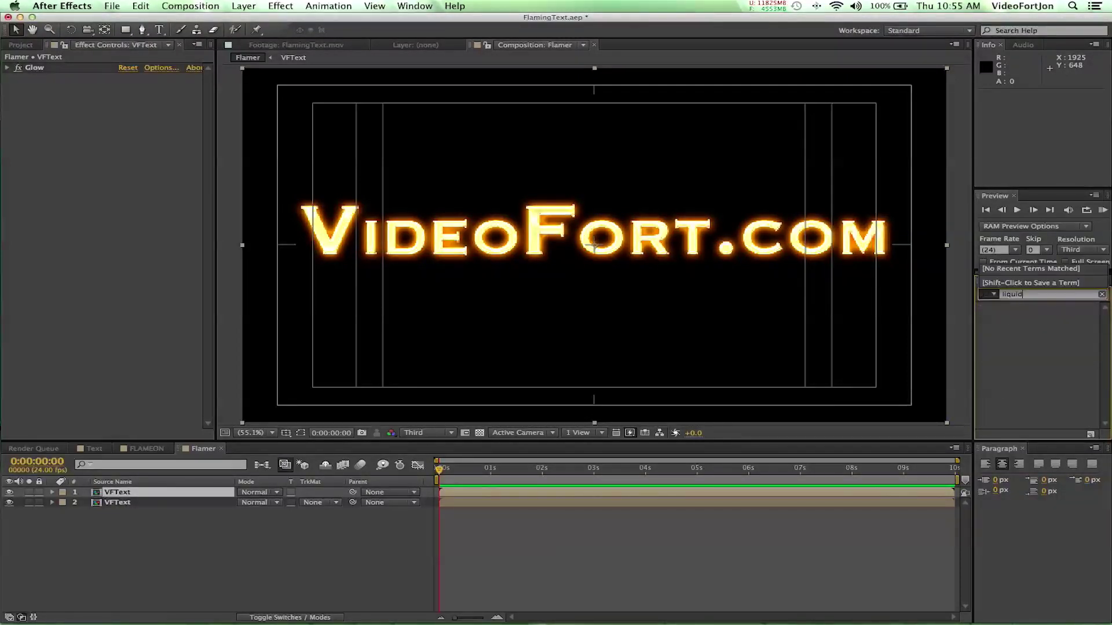
key("BackSpace")
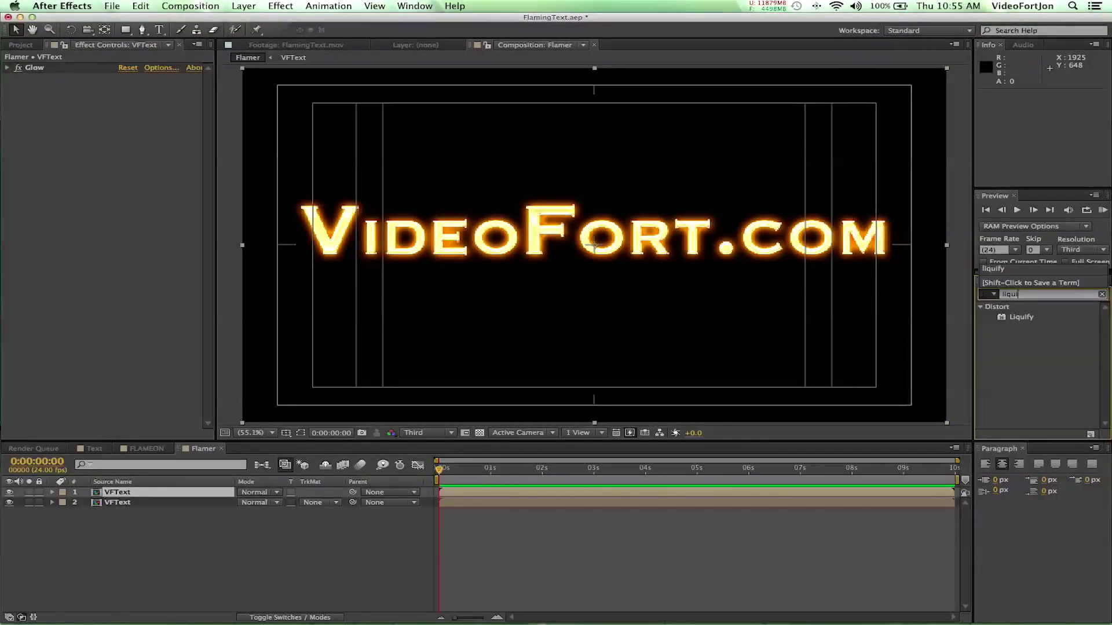
left_click(1034, 323)
left_click_drag(1020, 323, 580, 235)
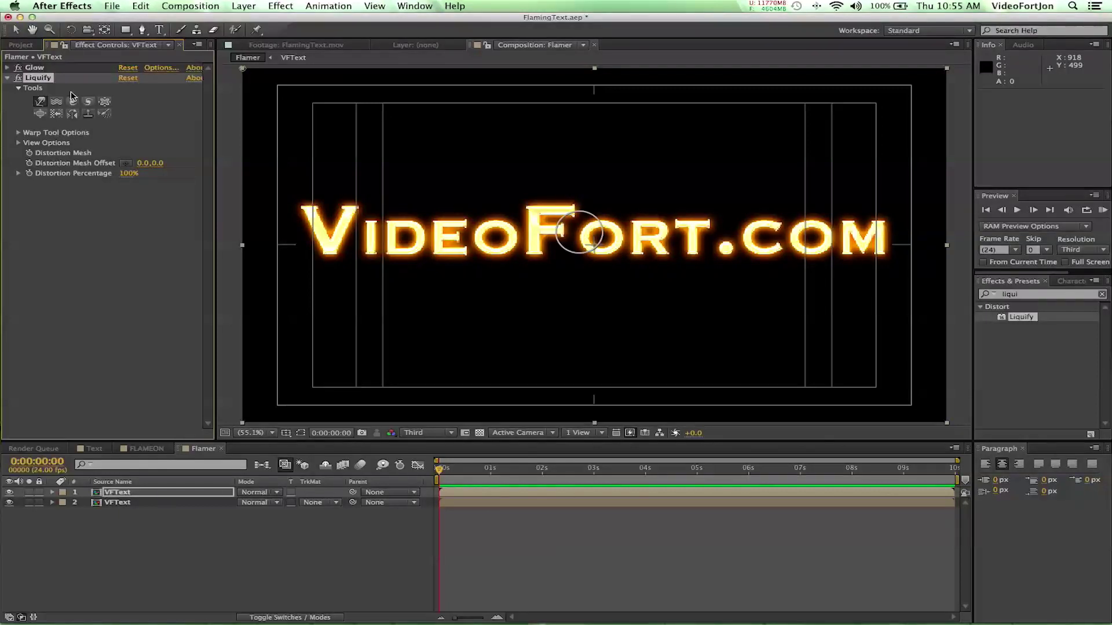
- With Liquify's Warp tool, pull the tips of the V upward and outward and distort the tops of the adjacent I and D
left_click(40, 102)
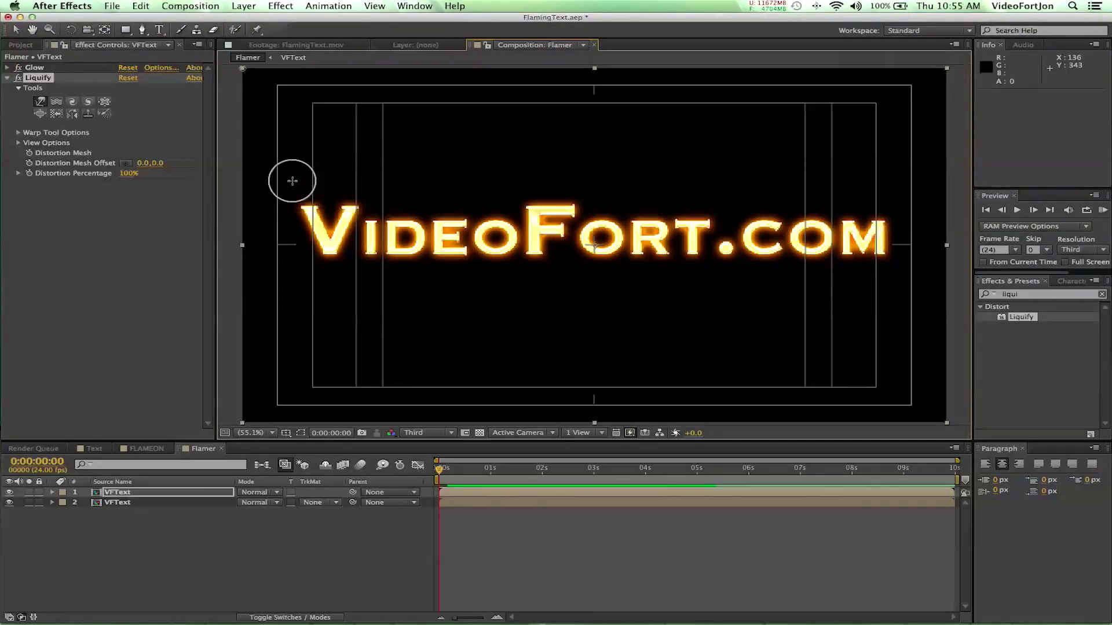
left_click_drag(307, 205, 294, 184)
left_click_drag(344, 213, 369, 193)
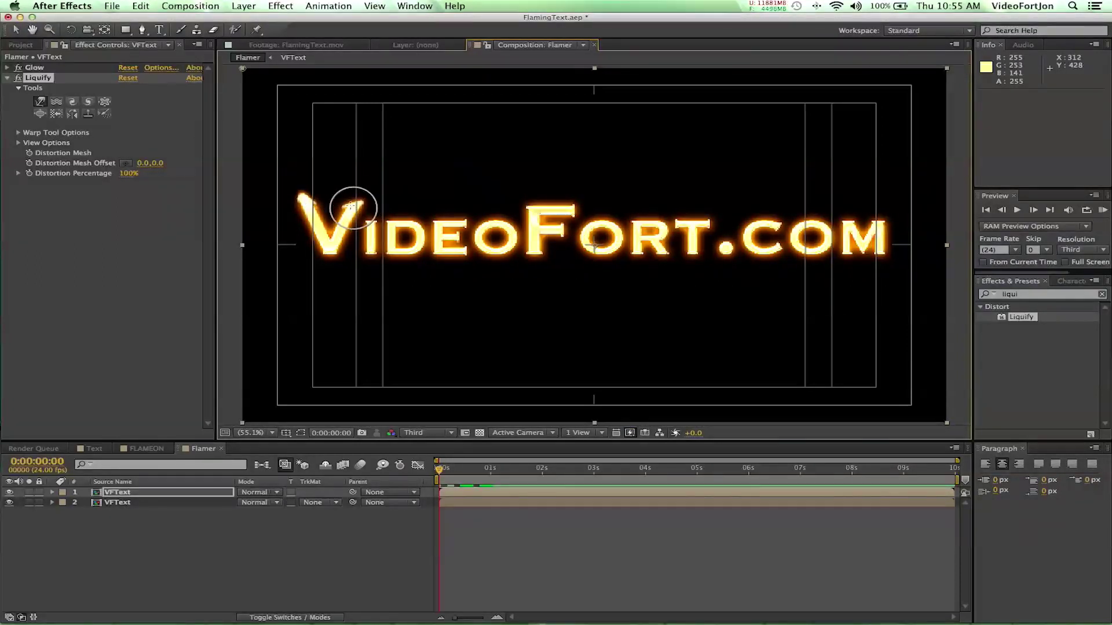
left_click_drag(338, 186, 341, 179)
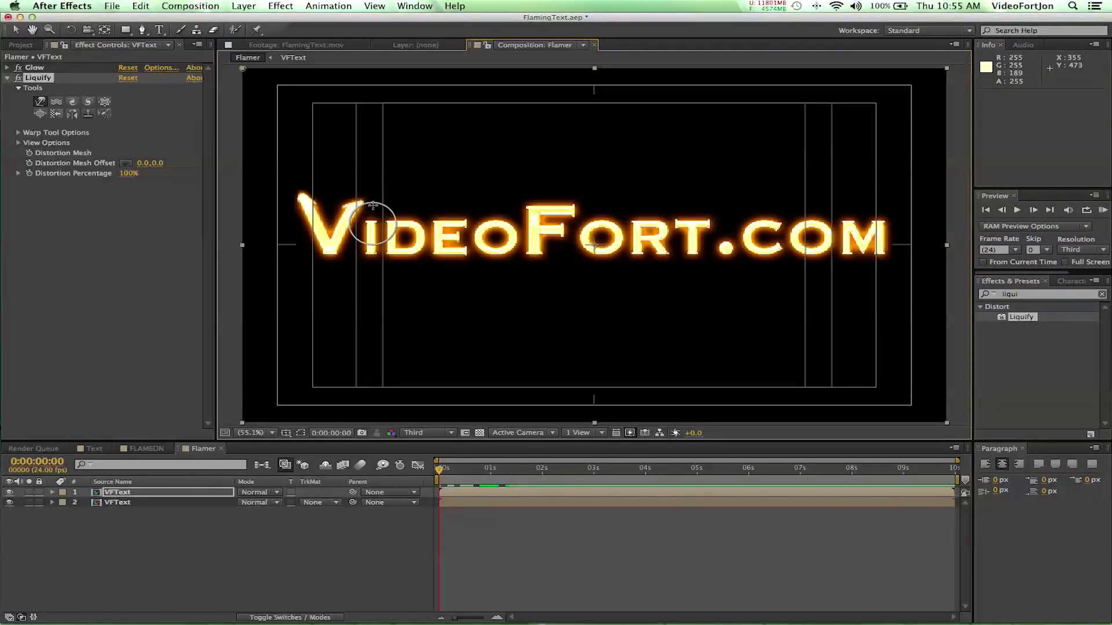
mouse_move(372, 206)
left_mouse_down()
mouse_move(371, 188)
mouse_move(384, 204)
left_mouse_up()
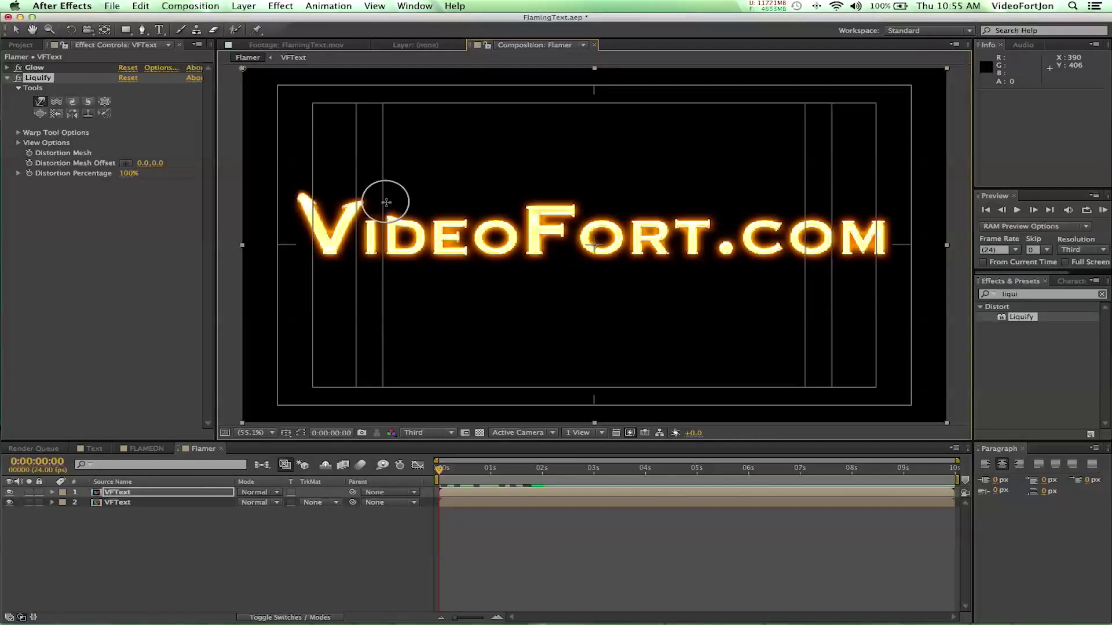
mouse_move(390, 219)
left_mouse_down()
mouse_move(372, 198)
mouse_move(355, 204)
left_mouse_up()
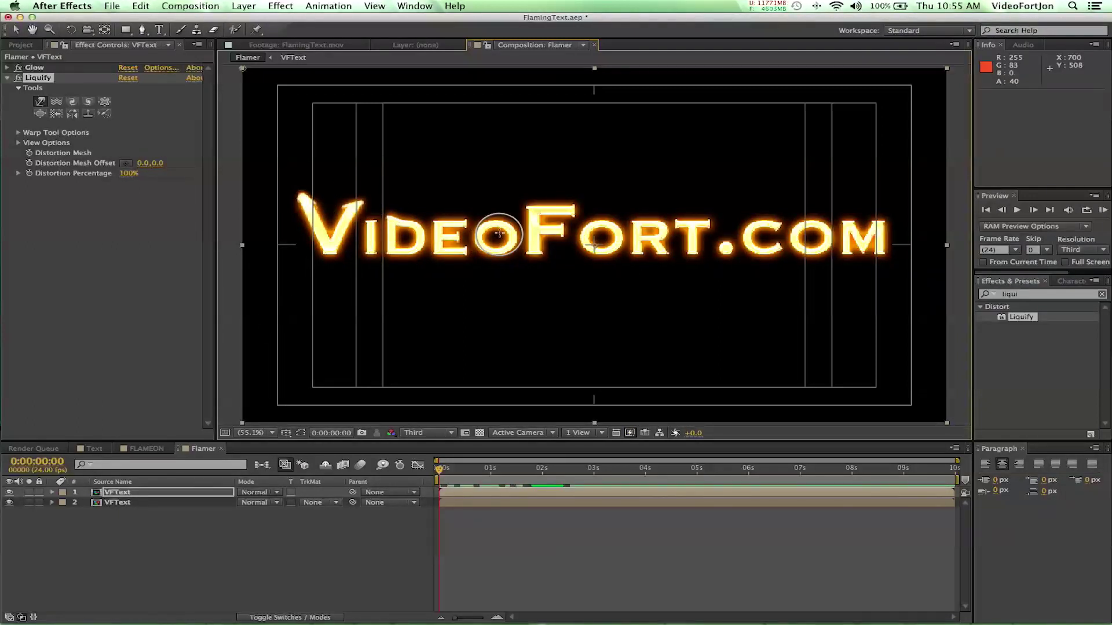
- Warp the tops of the remaining letters of VideoFort.com upward into uneven, flame-like peaks, including the E, O, F and R
mouse_move(497, 230)
left_mouse_down()
mouse_move(437, 221)
mouse_move(432, 191)
left_mouse_up()
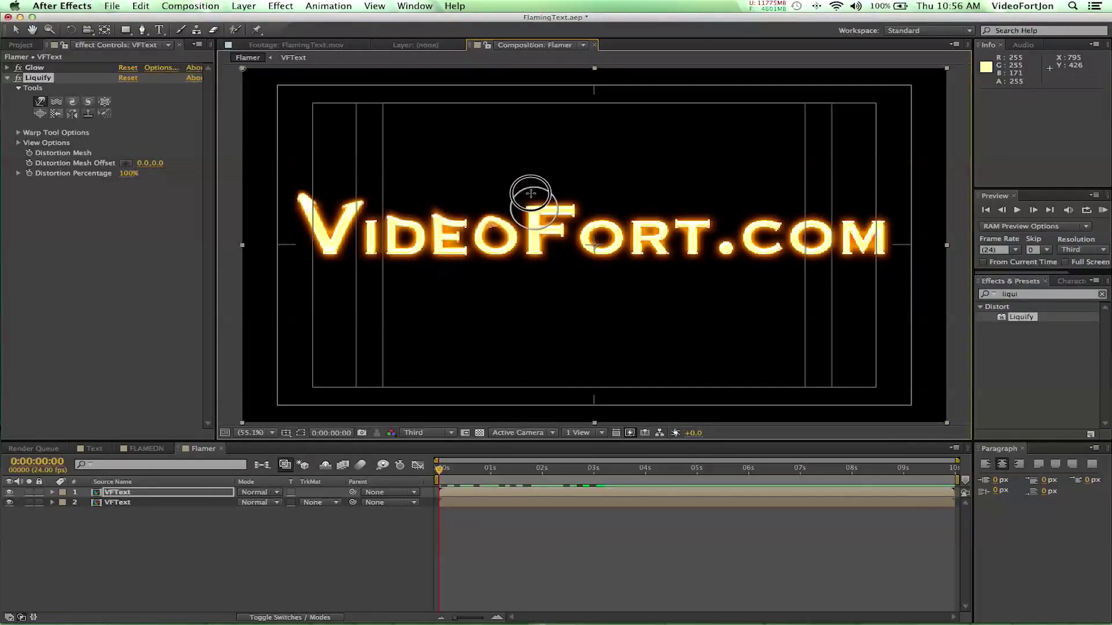
left_click_drag(534, 208, 520, 169)
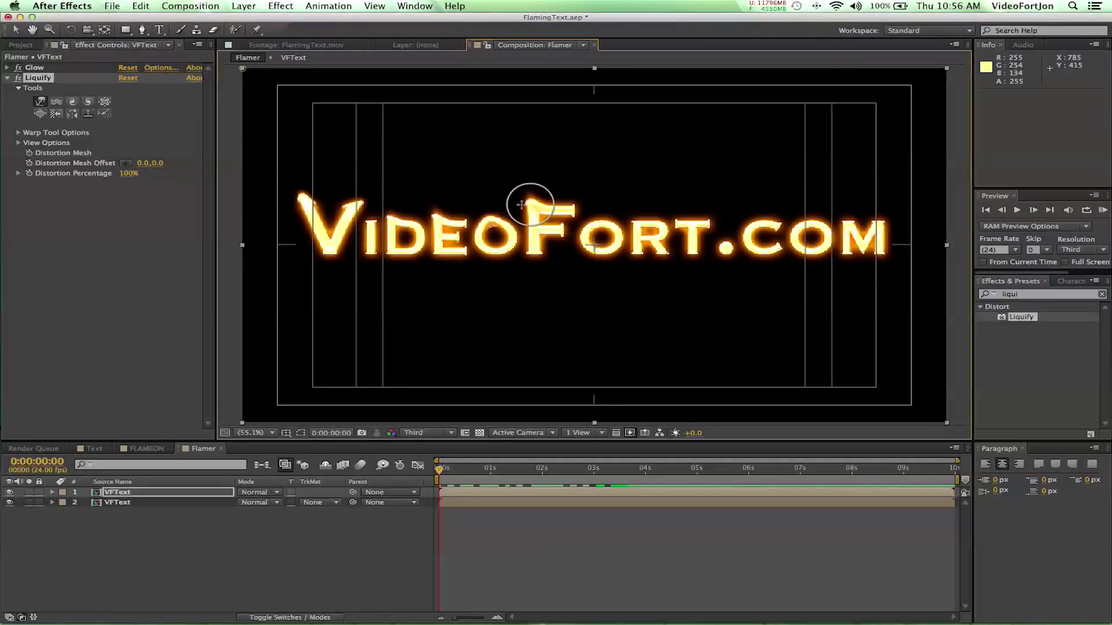
left_click_drag(529, 203, 520, 199)
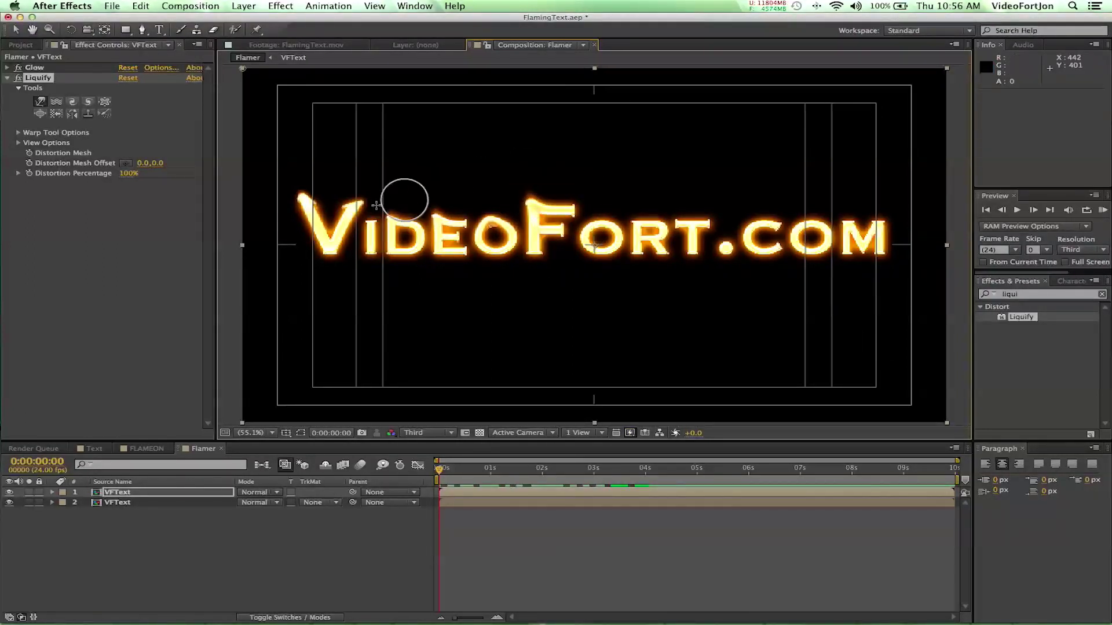
mouse_move(360, 203)
left_mouse_down()
mouse_move(362, 182)
mouse_move(372, 219)
left_mouse_up()
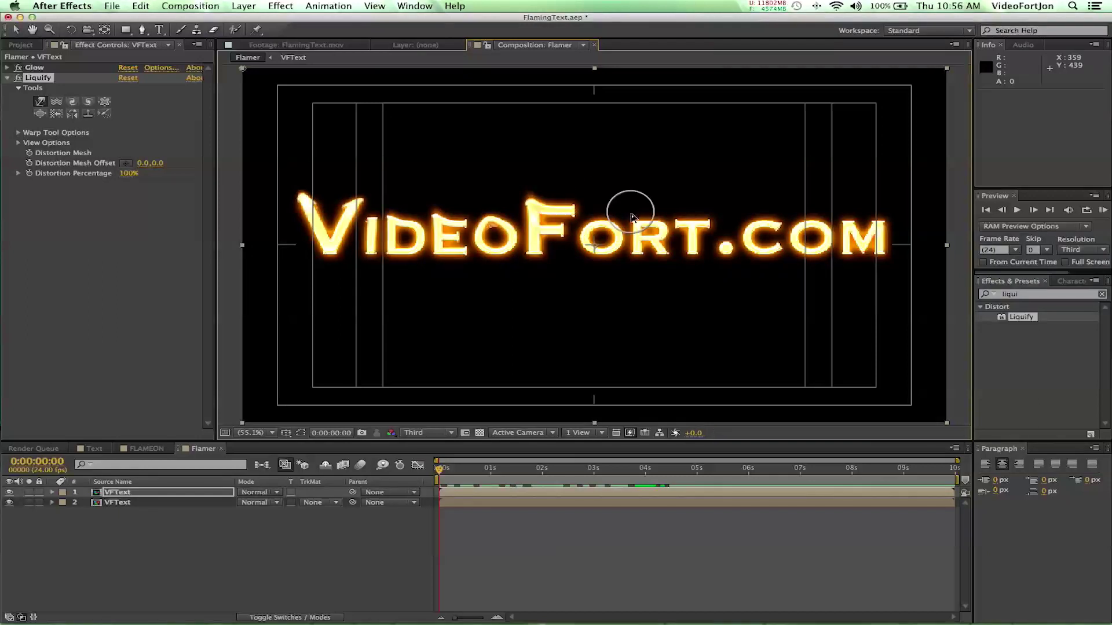
mouse_move(637, 217)
left_mouse_down()
mouse_move(608, 177)
mouse_move(625, 174)
left_mouse_up()
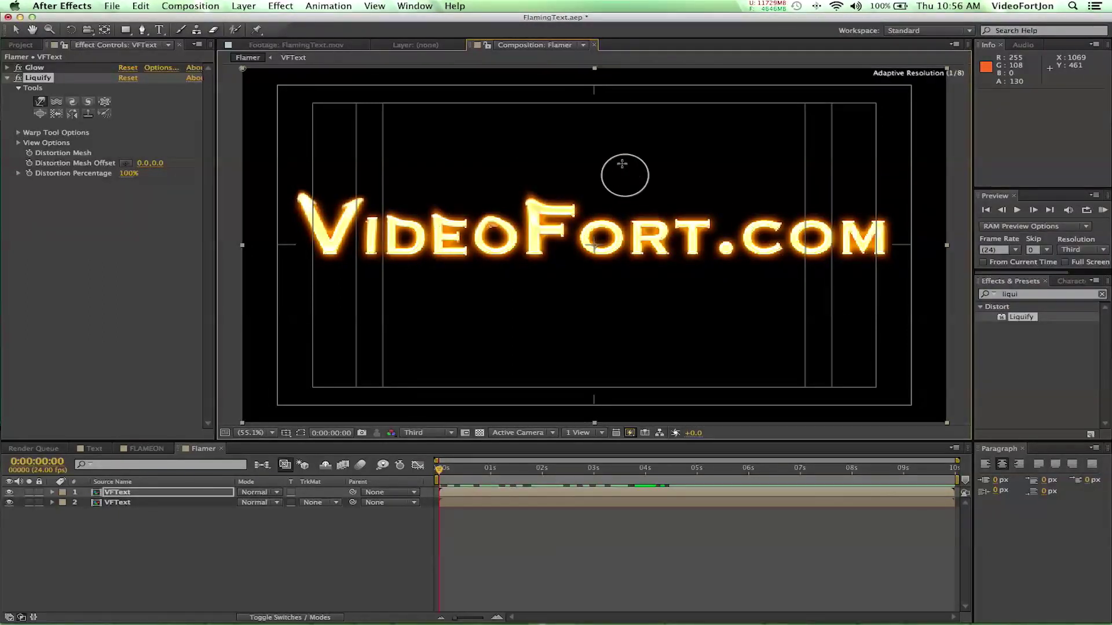
left_click(596, 215)
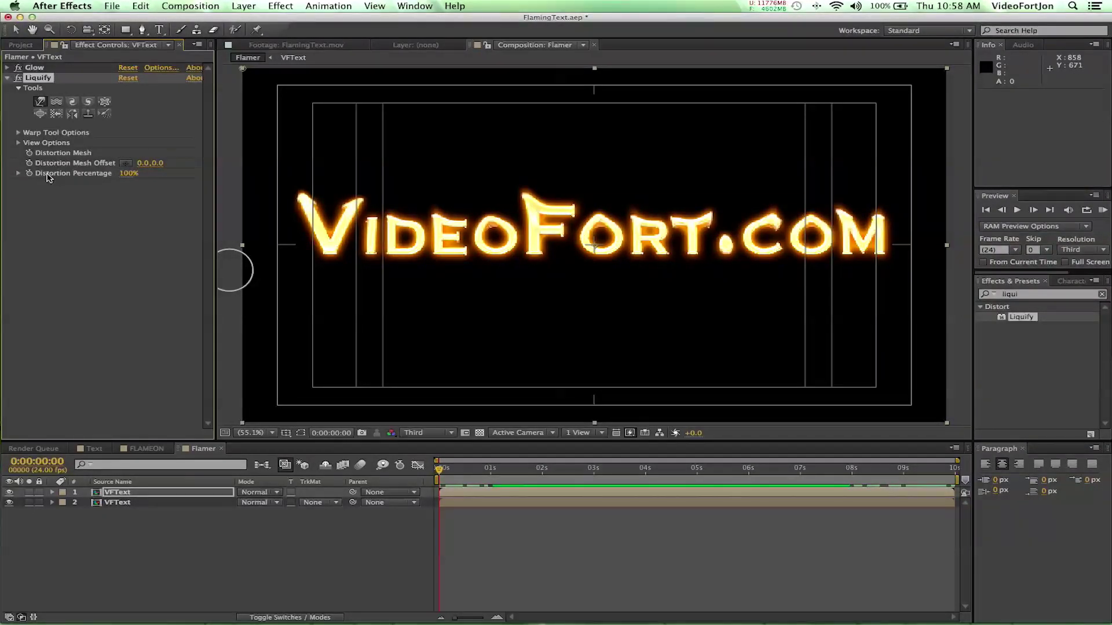
- Start keyframing Liquify's Distortion Percentage at 0 seconds, and set it to 150% at 1 second
left_click(29, 173)
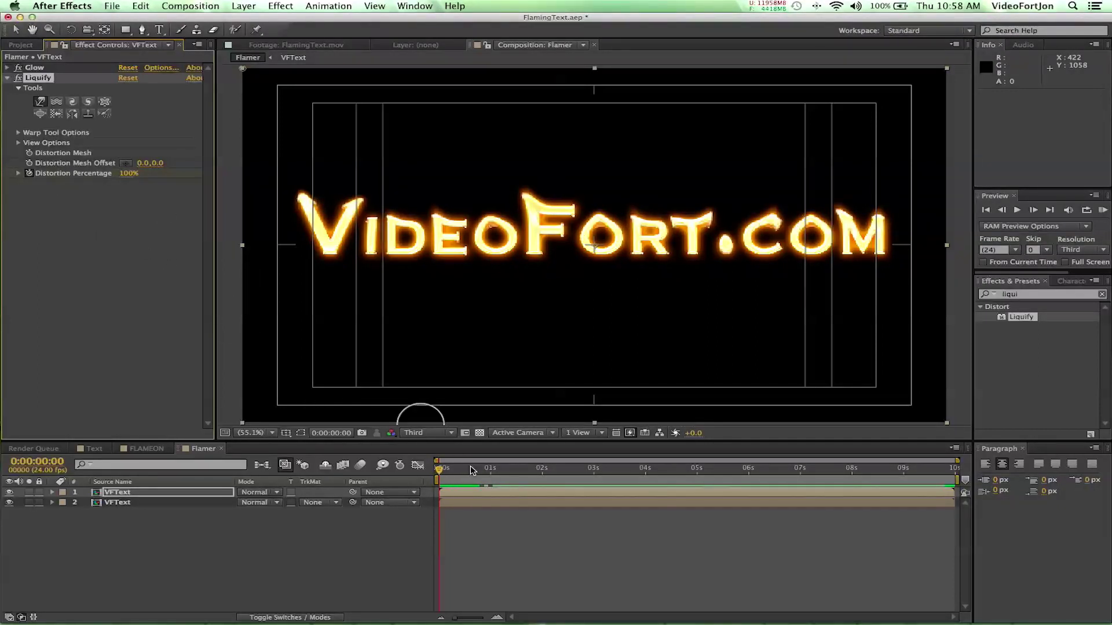
left_click(491, 472)
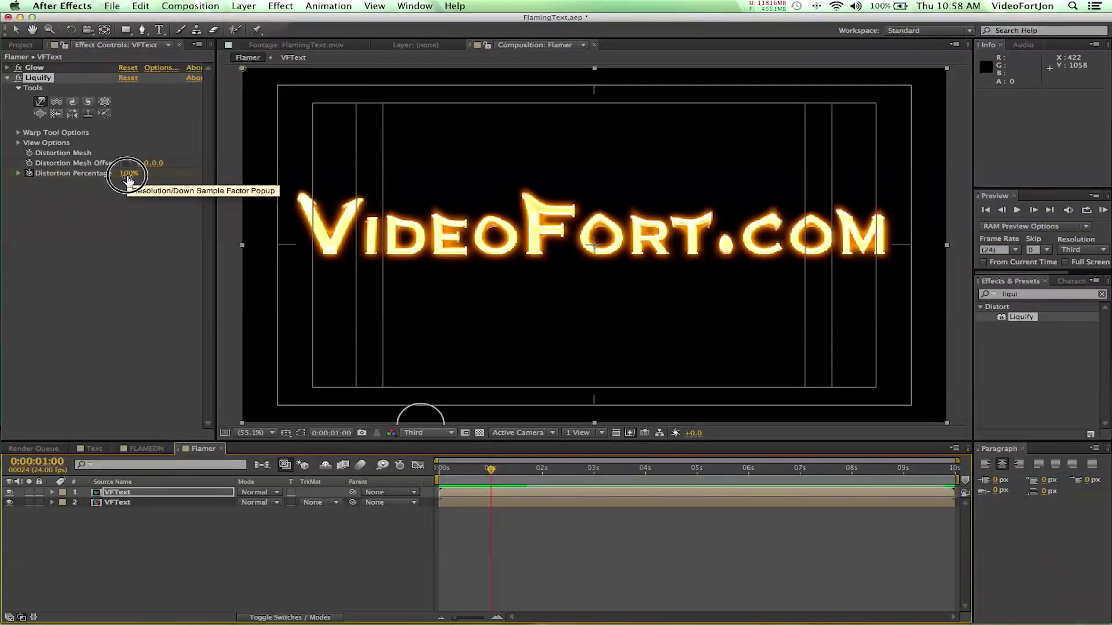
left_click(137, 177)
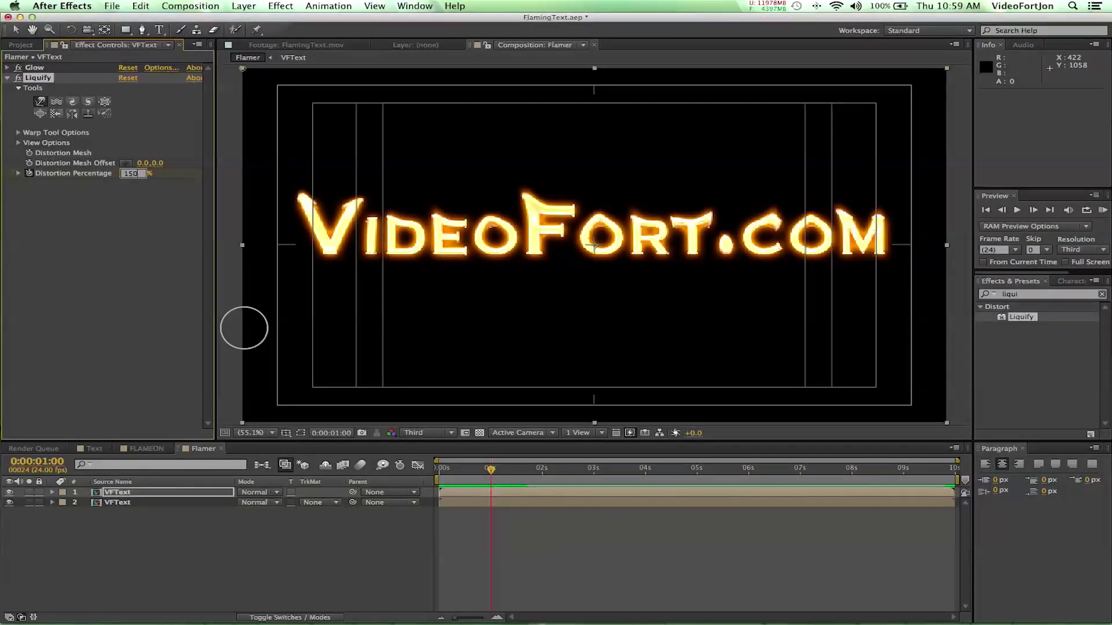
type("150")
key("Return")
key("v")
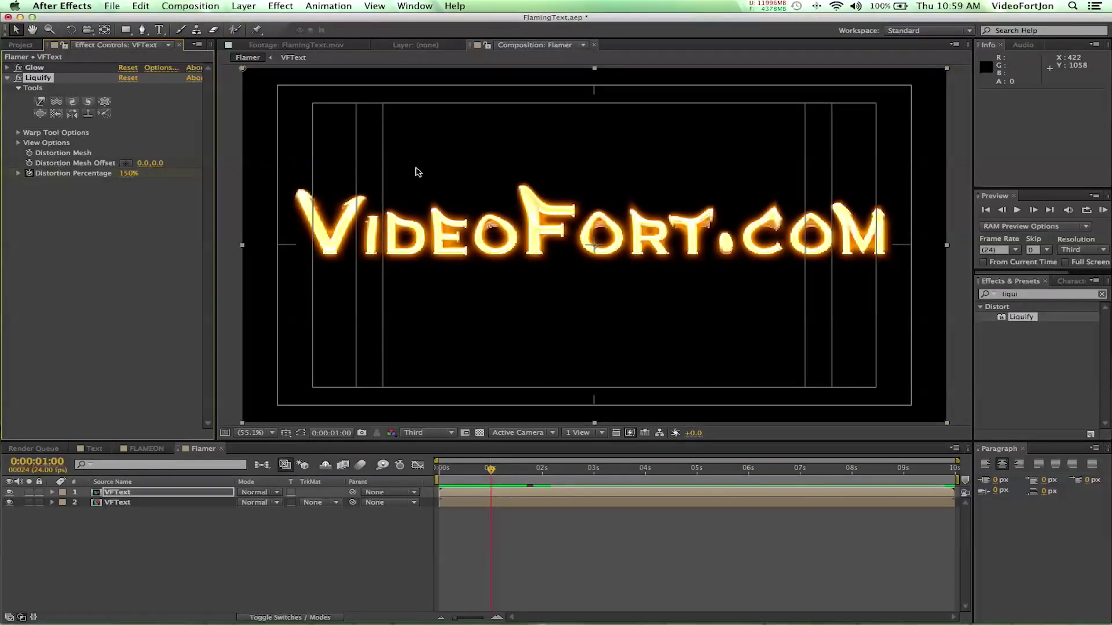
- Set the Distortion Percentage to 200% at 2 seconds
left_click(543, 470)
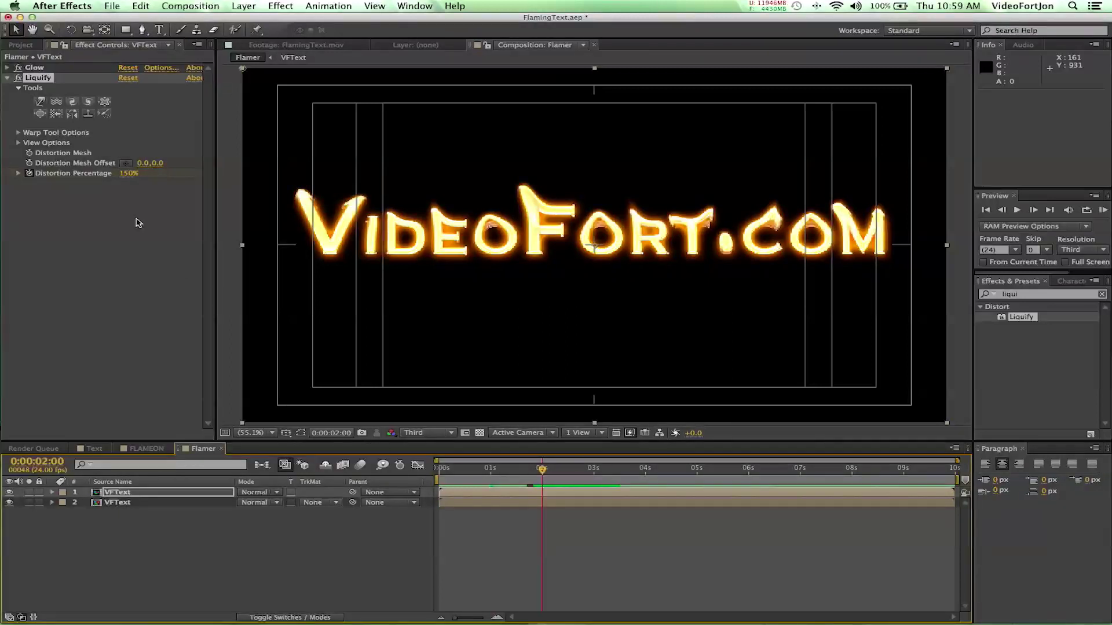
left_click(129, 174)
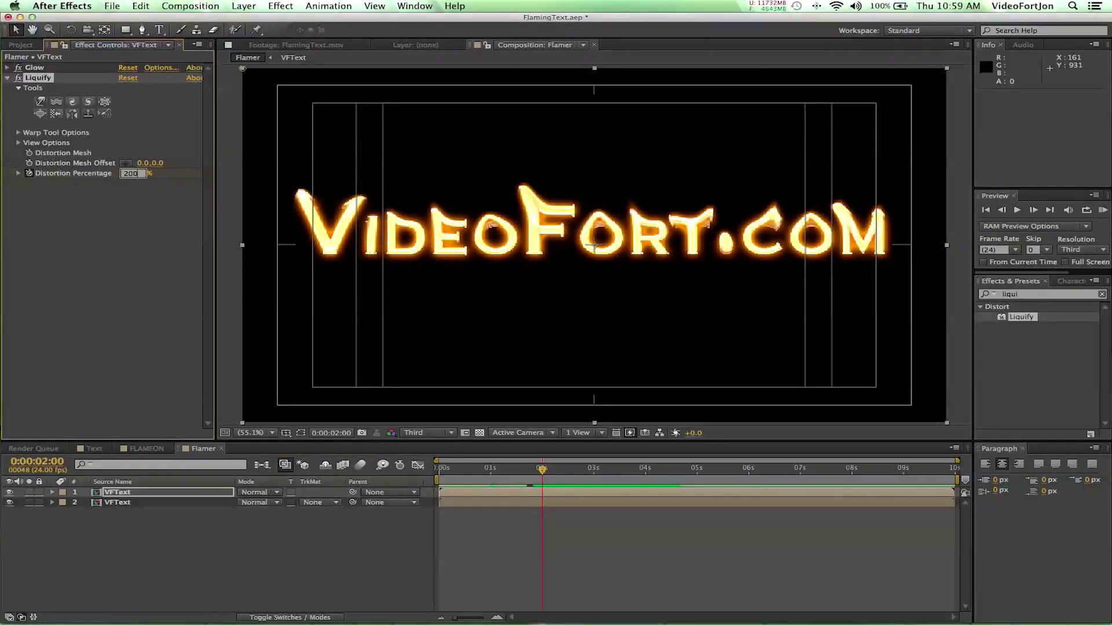
key("Return")
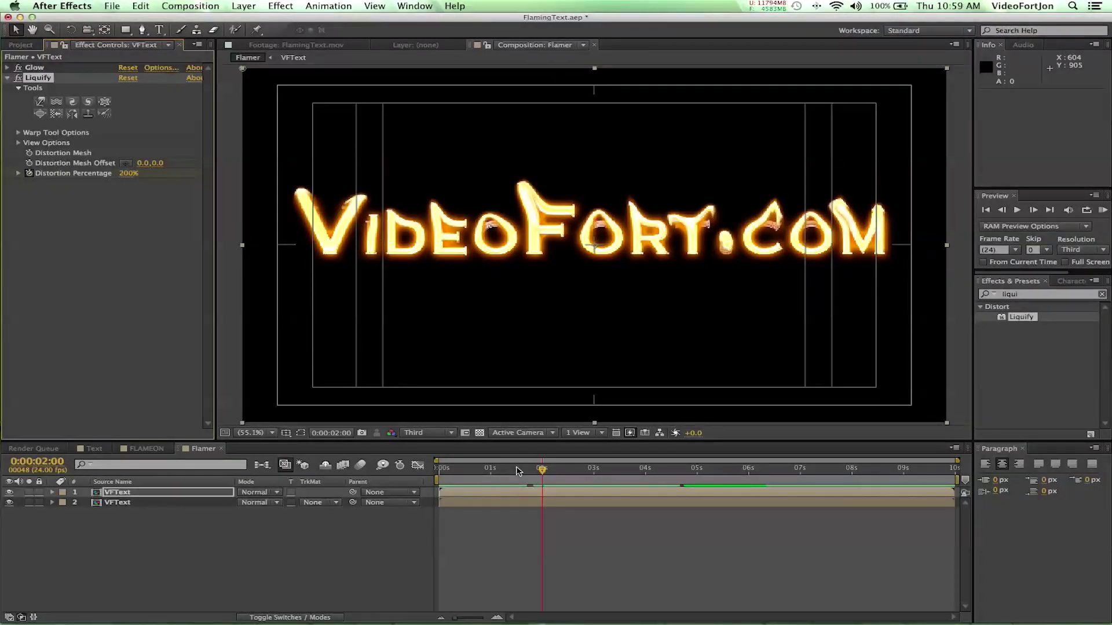
left_click(517, 469)
left_click_drag(142, 175, 130, 175)
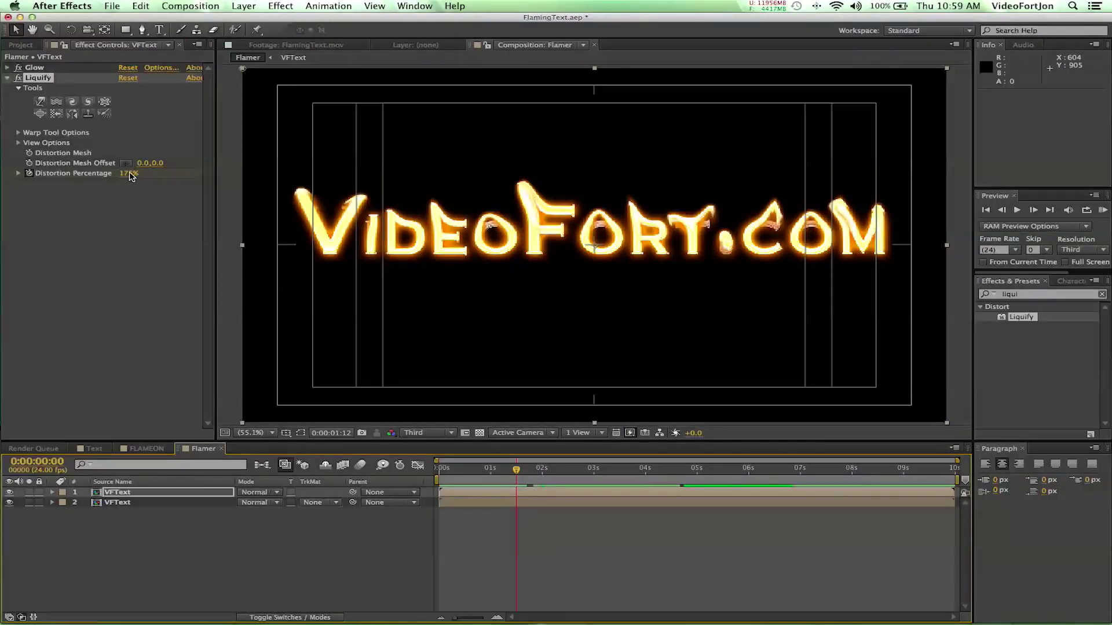
key("Home")
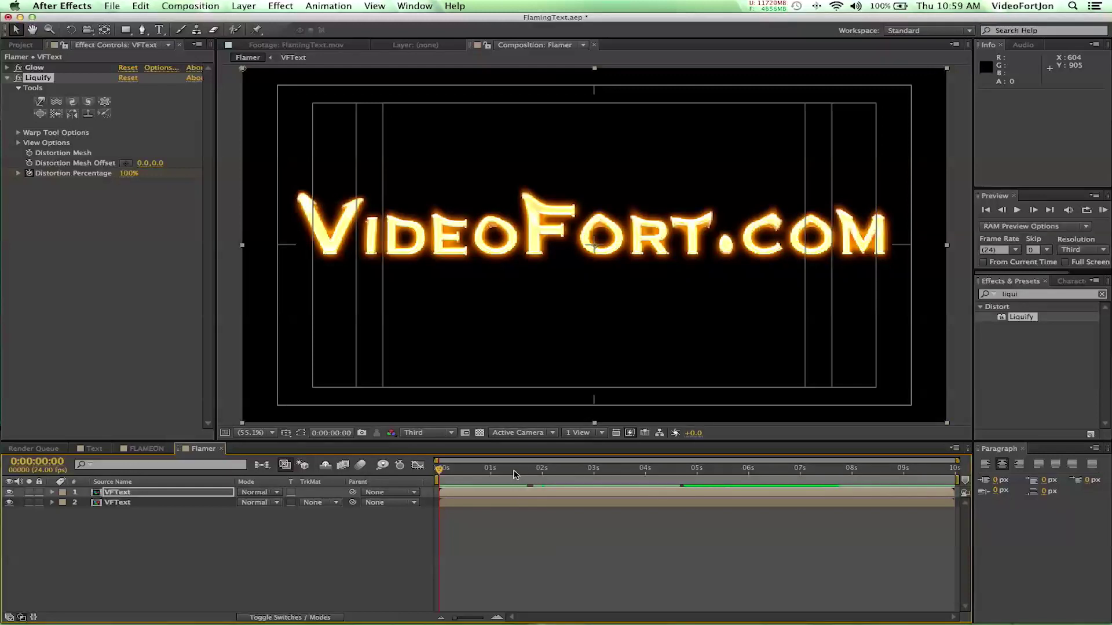
key("Tab")
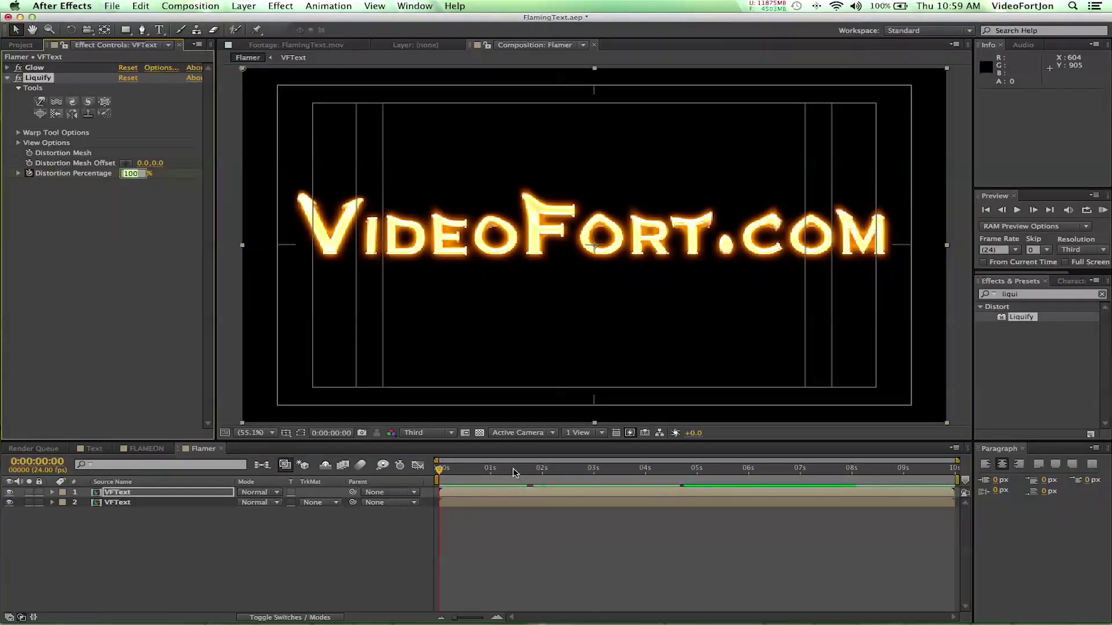
- Set a Distortion Percentage keyframe of 120% at 0:00:01:10
left_click(514, 472)
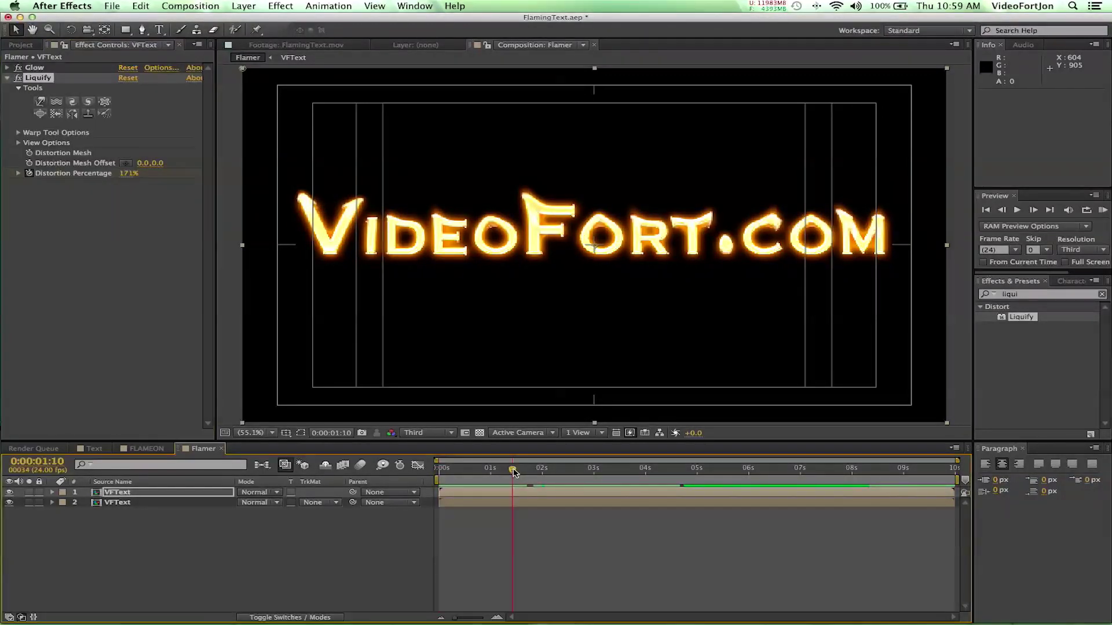
left_click(125, 174)
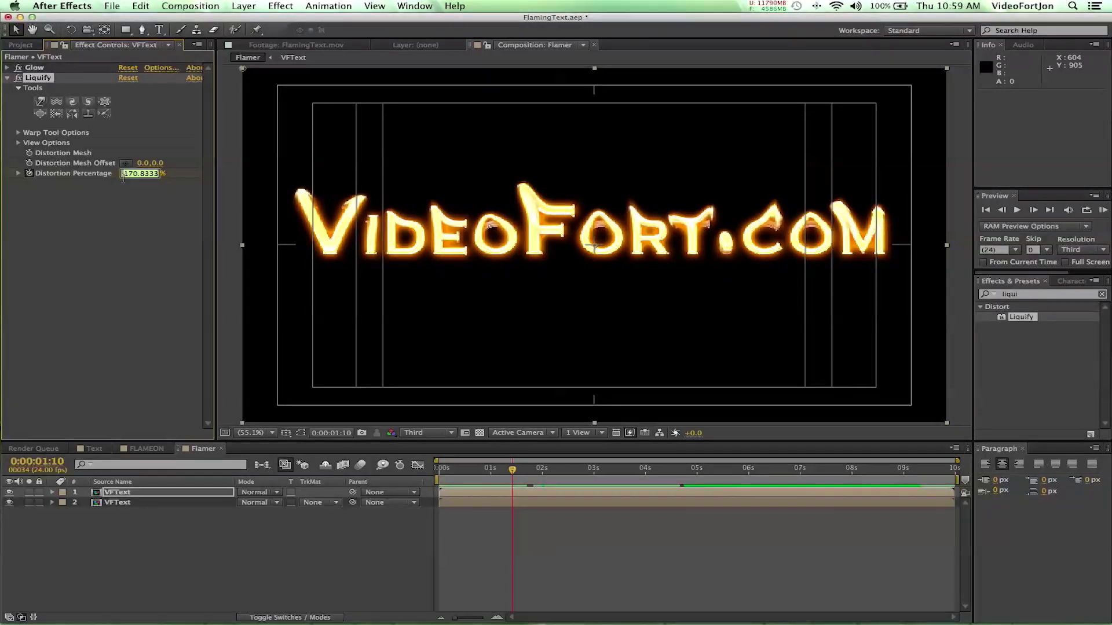
type("120")
key("Return")
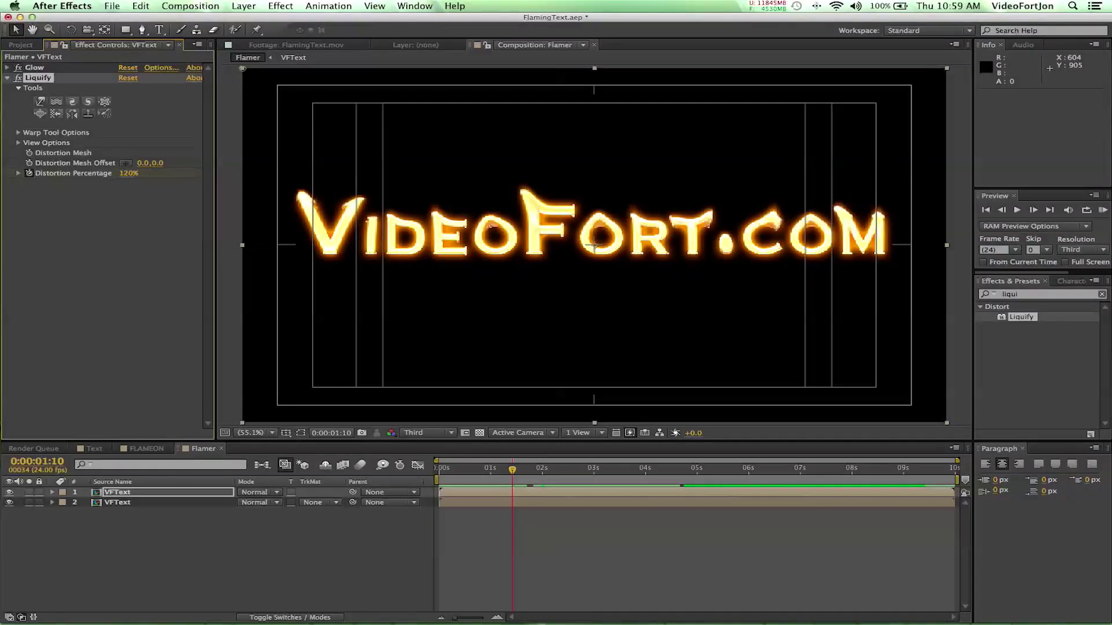
- Set a Distortion Percentage keyframe of 175% at 0:00:02:05, and select the upper VFText layer
left_click(554, 472)
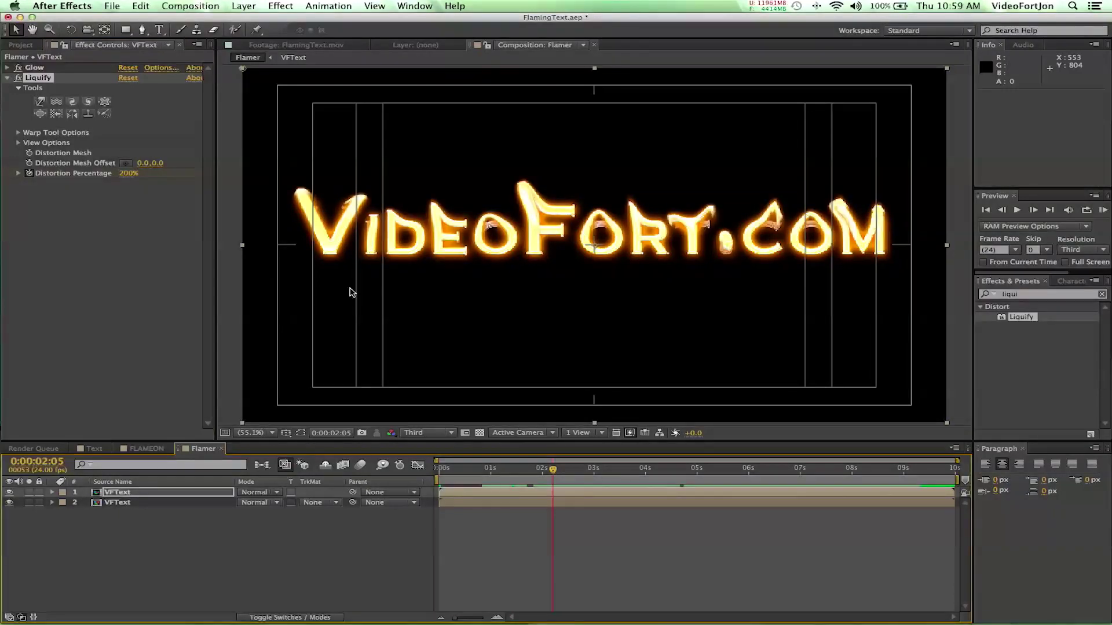
left_click(128, 174)
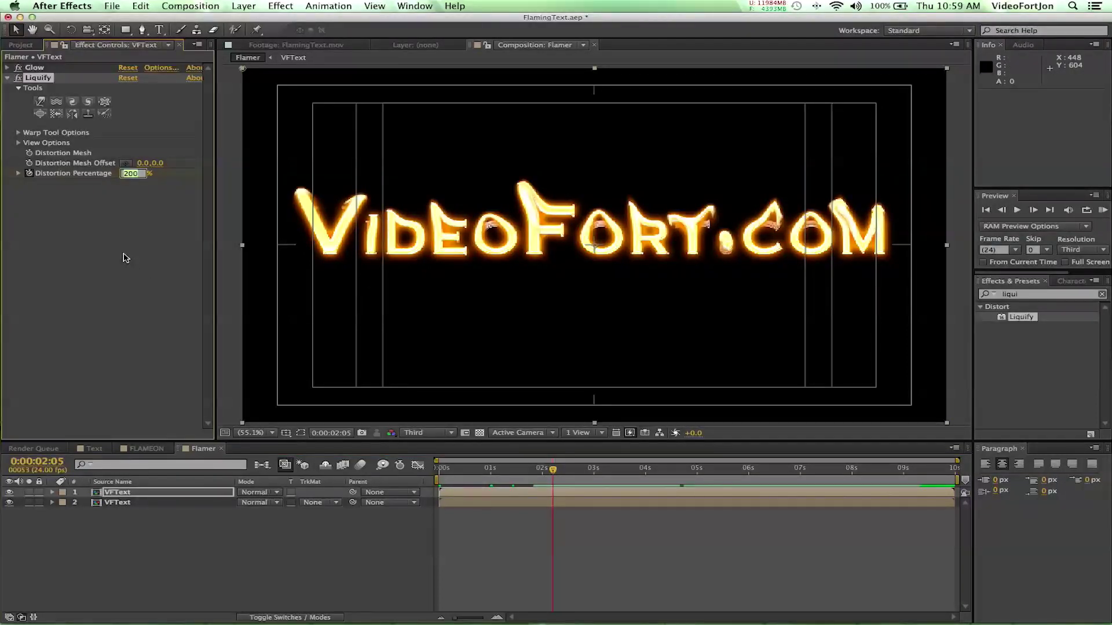
type("175")
key("Return")
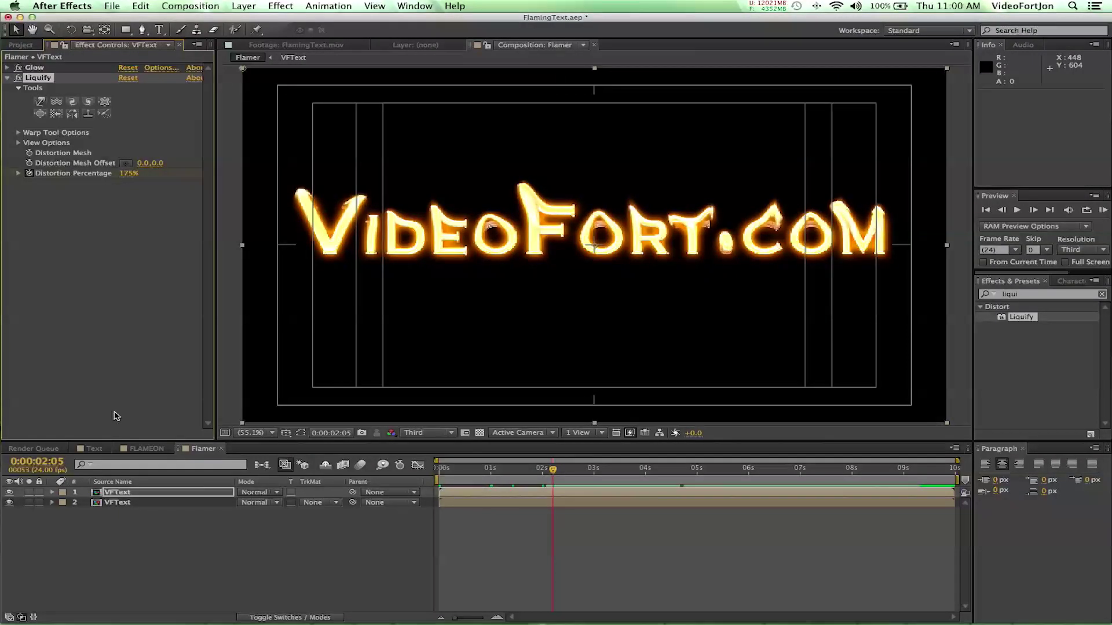
left_click(115, 493)
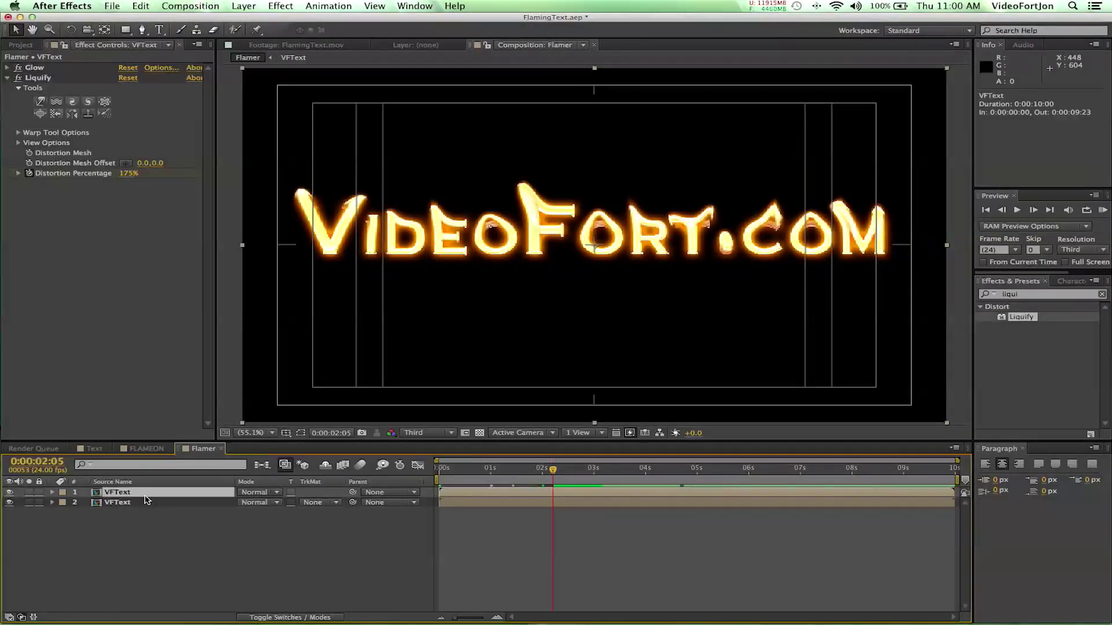
- Reveal the upper VFText layer's keyframes and add a Distortion Percentage keyframe of 190% at 0:00:00:14
key("u")
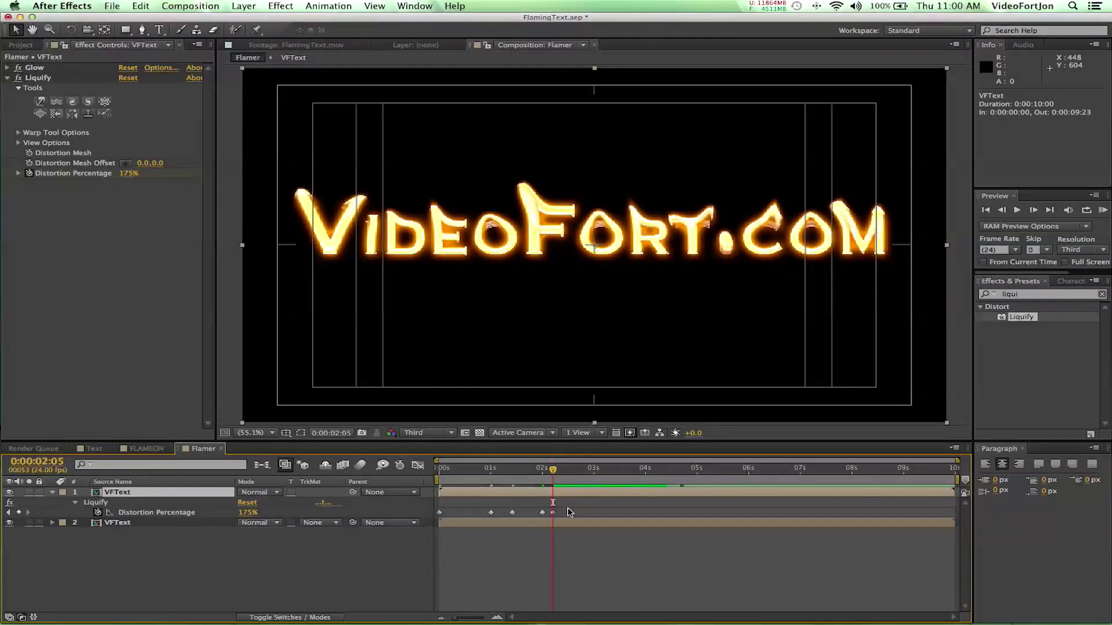
left_click(469, 470)
left_click(246, 515)
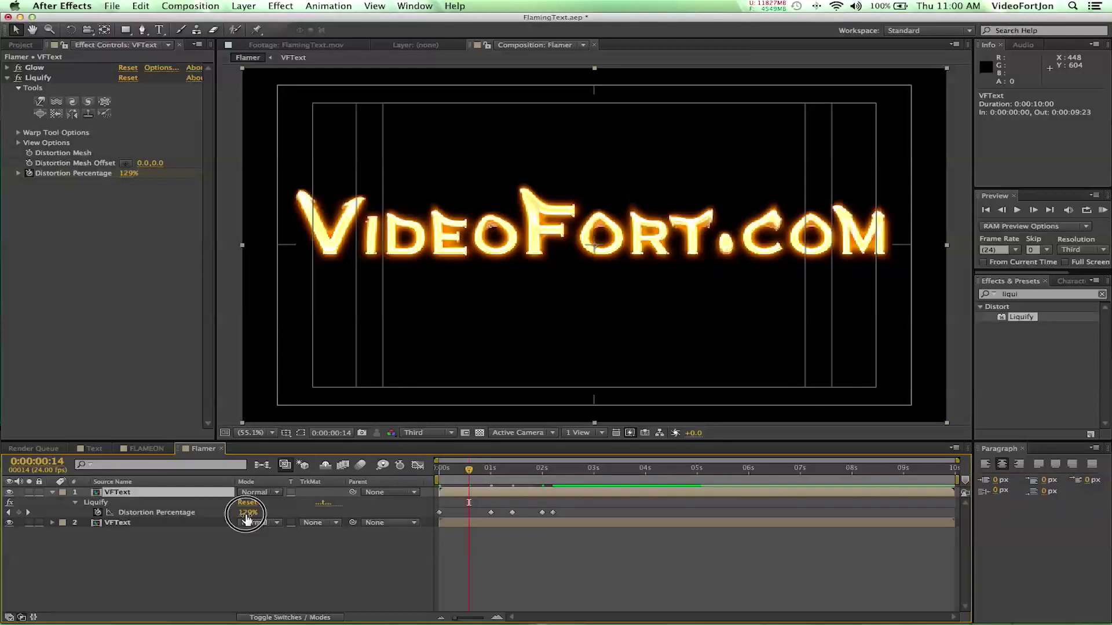
type("1")
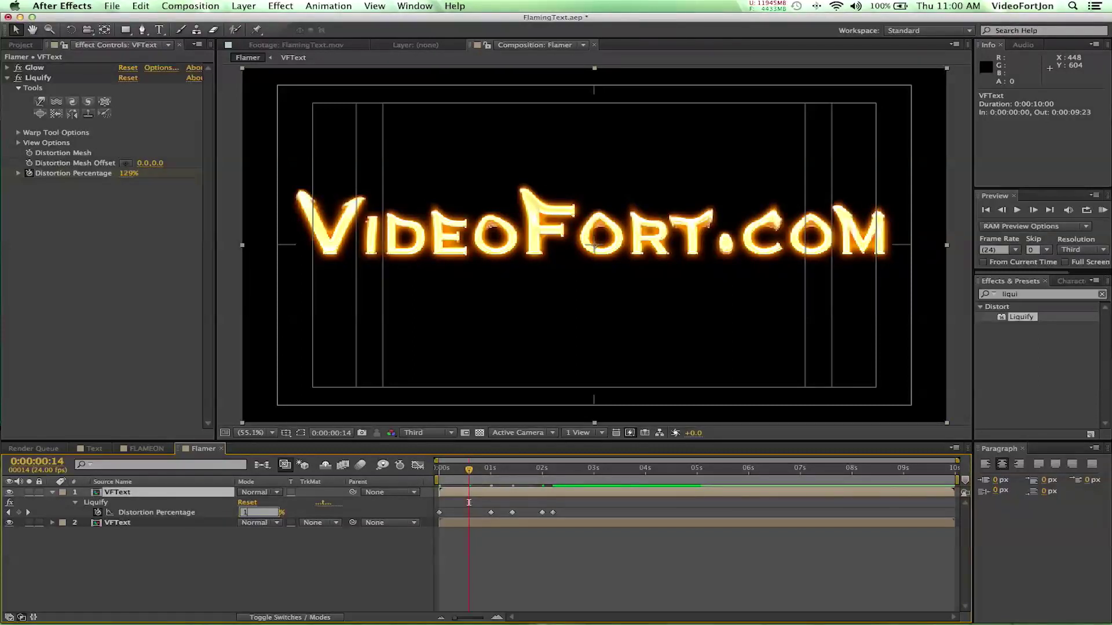
key("Return")
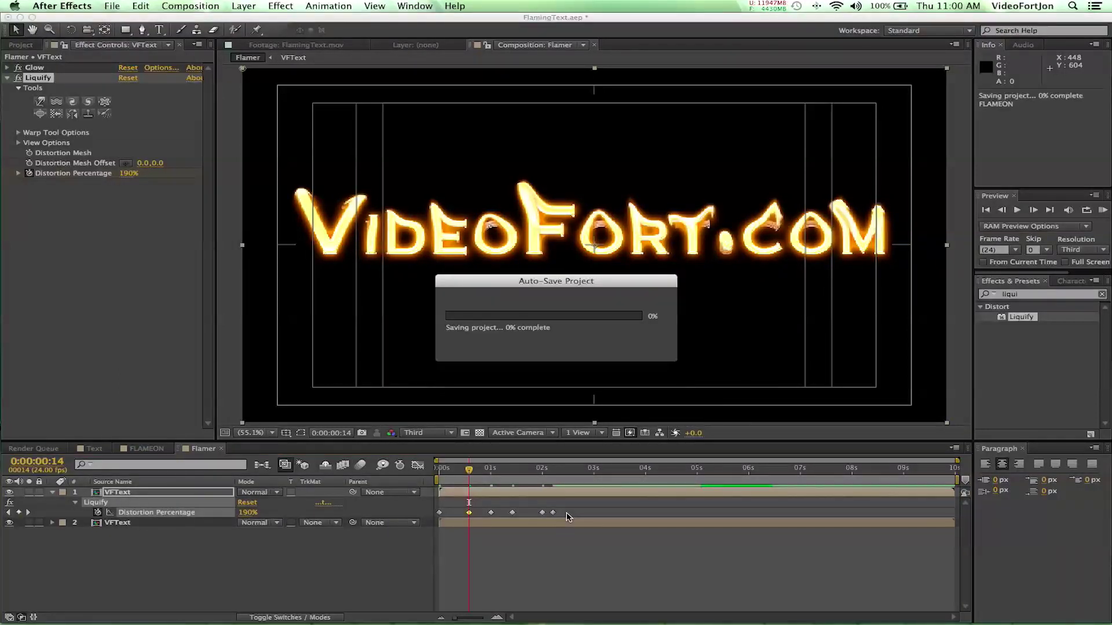
- Copy all the Distortion Percentage keyframes and paste them at 0:00:02:15 and again at 0:00:05:09
left_click_drag(568, 517, 436, 514)
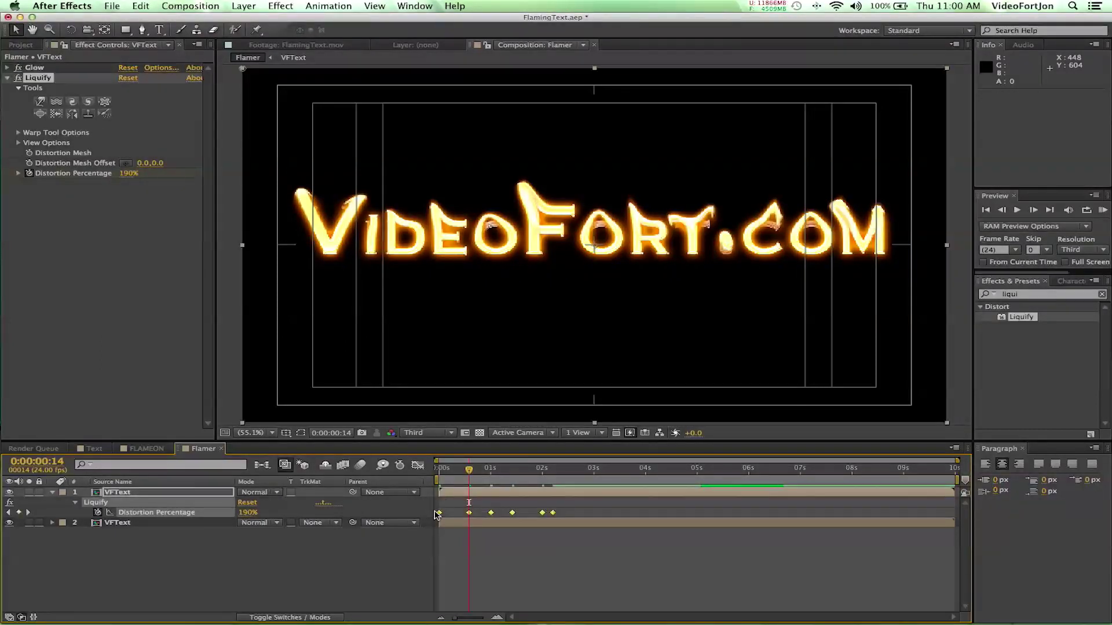
key("cmd+c")
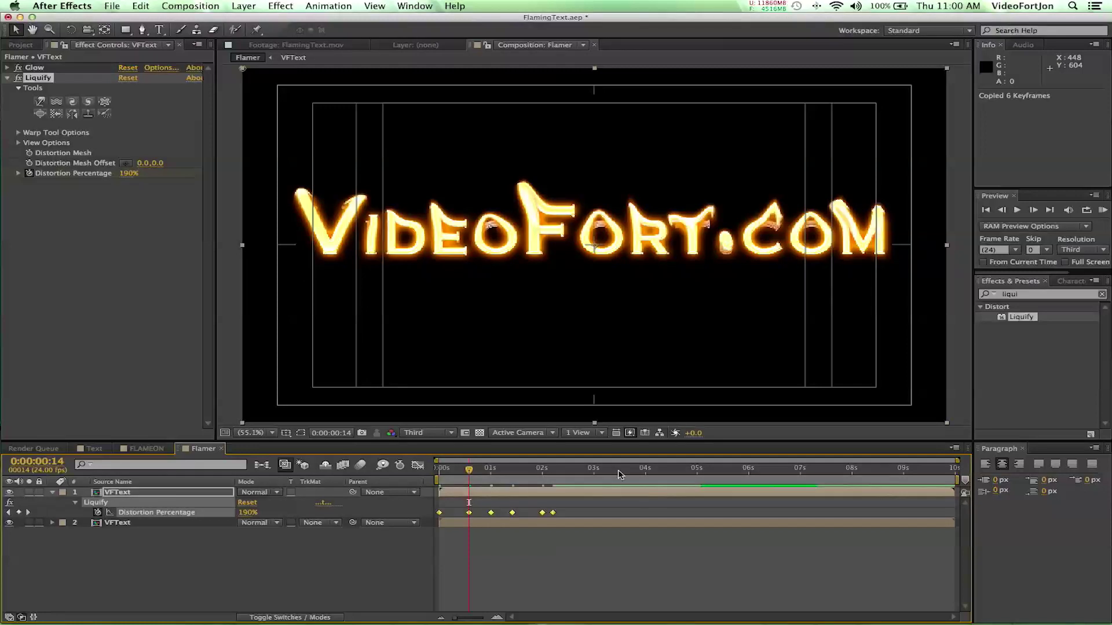
left_click(576, 469)
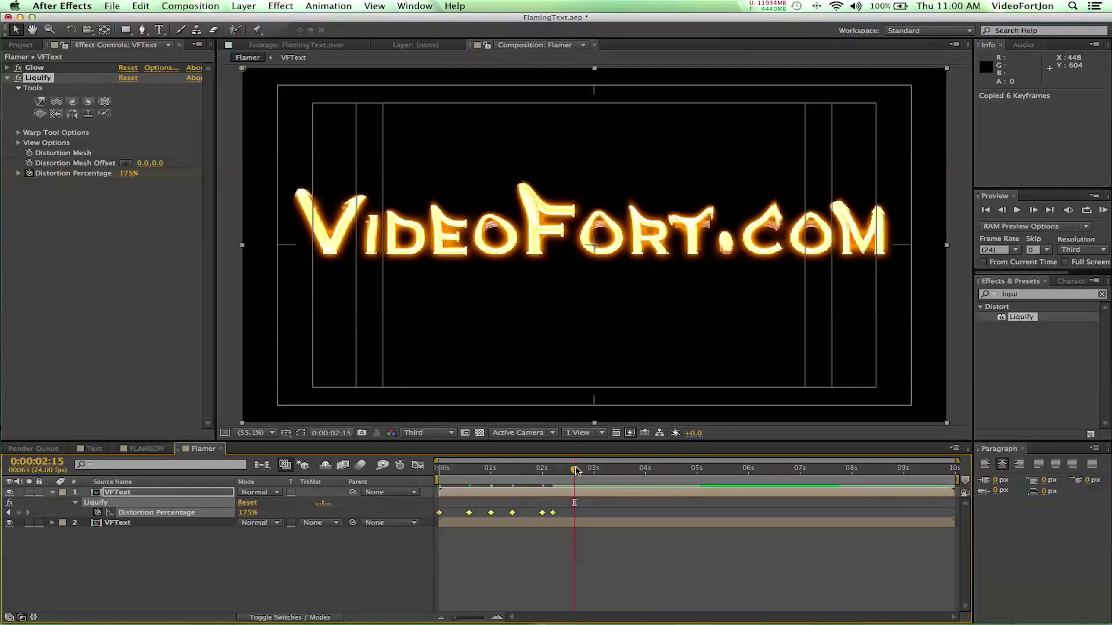
key("super+v")
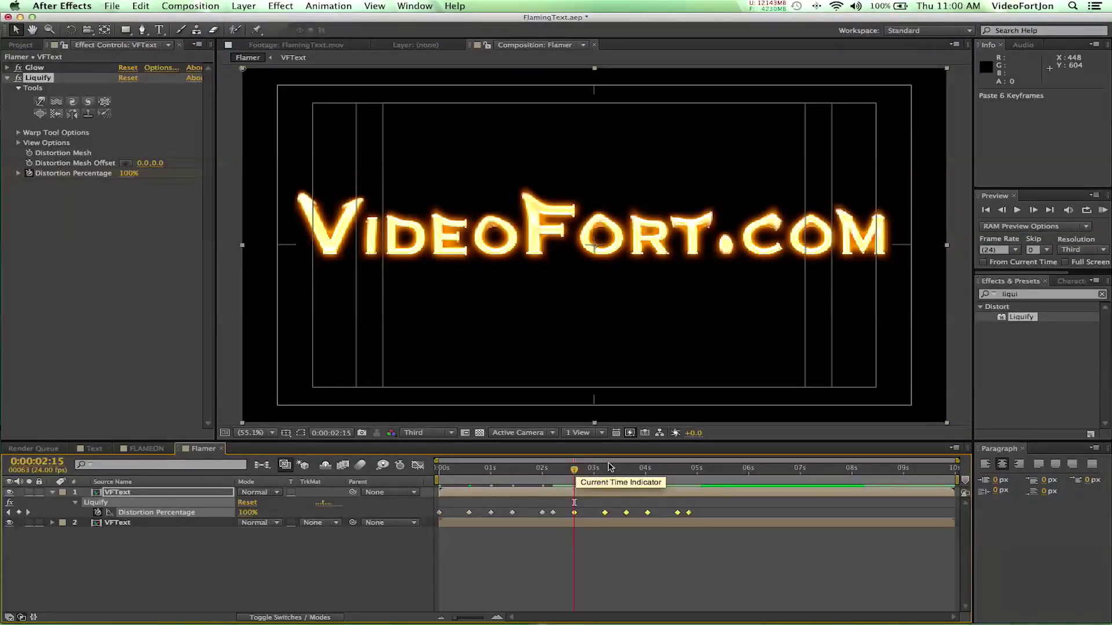
left_click(718, 475)
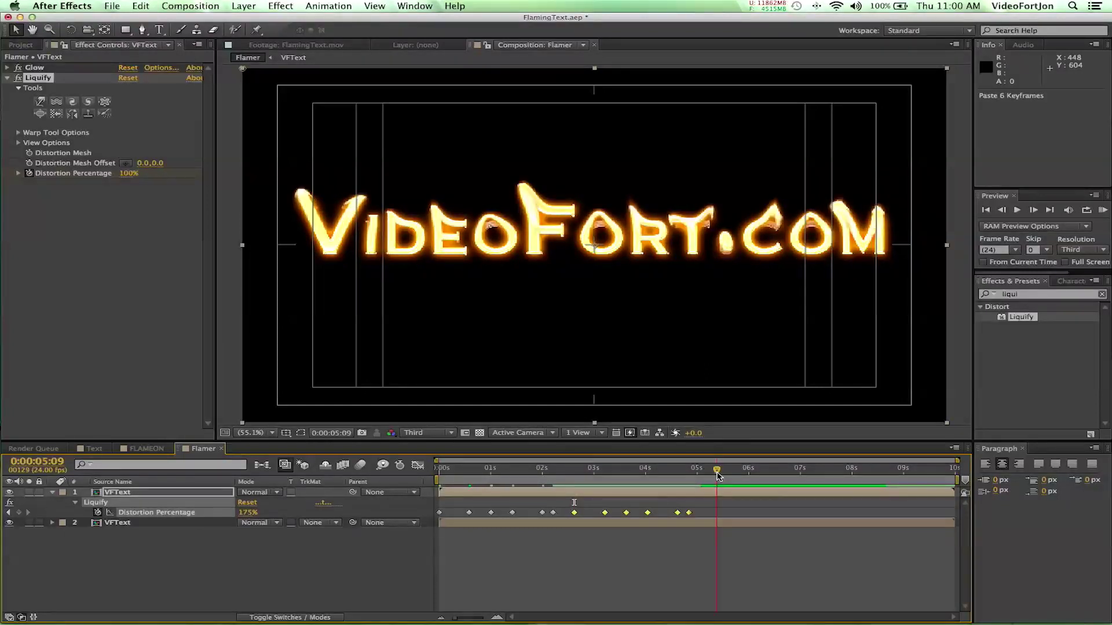
key("super+v")
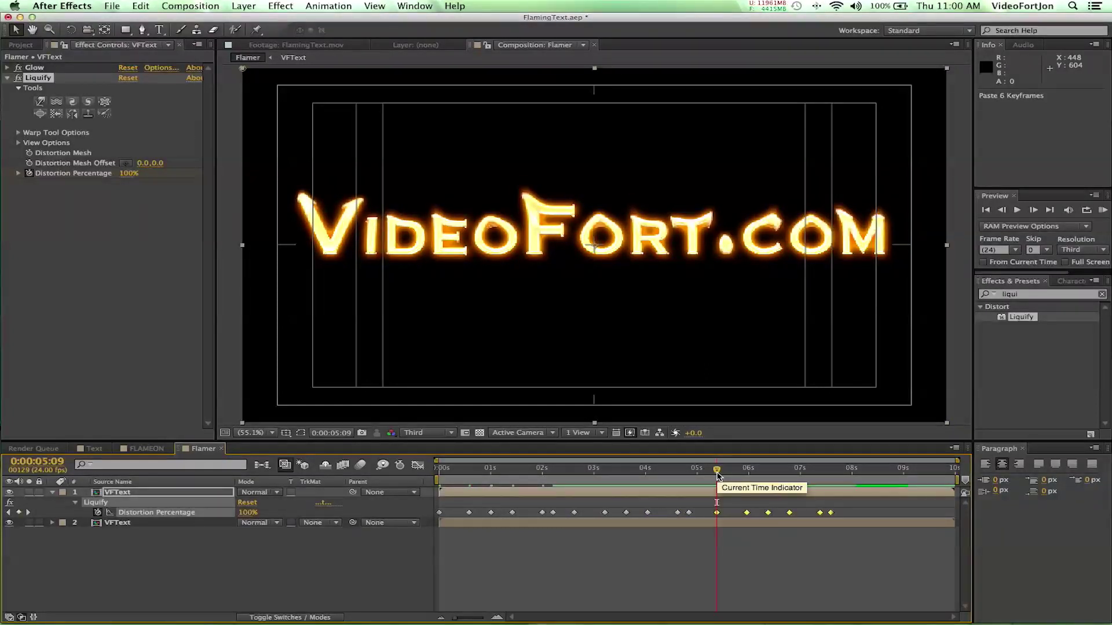
- End the work area at 0:00:04:22 and play a RAM preview of the distortion animation
mouse_move(718, 475)
left_mouse_down()
mouse_move(439, 478)
mouse_move(736, 470)
left_mouse_up()
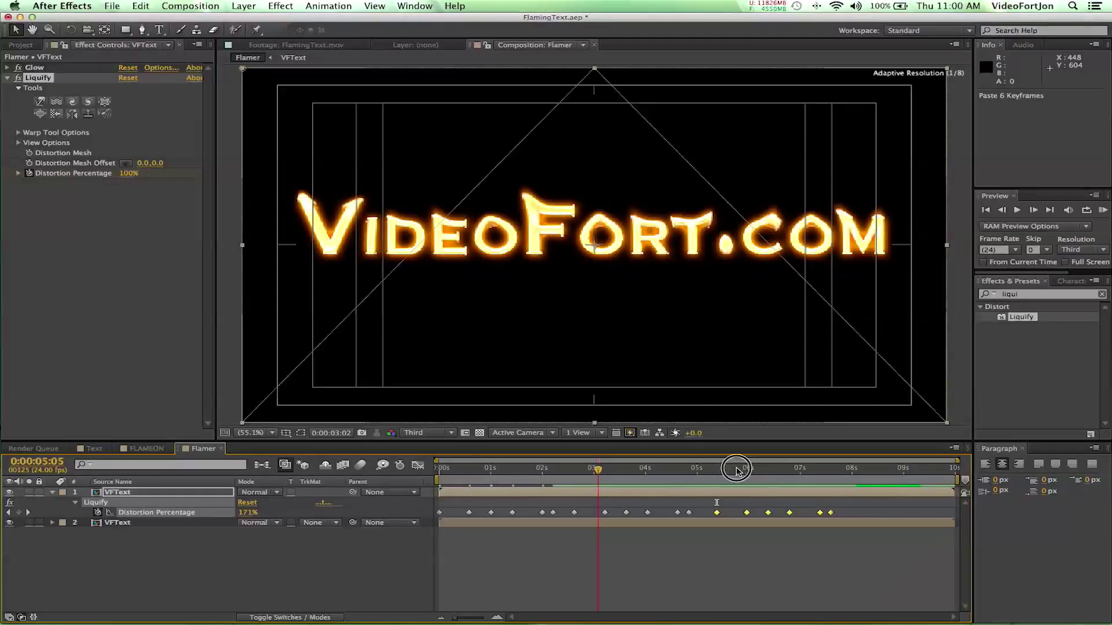
left_click(693, 473)
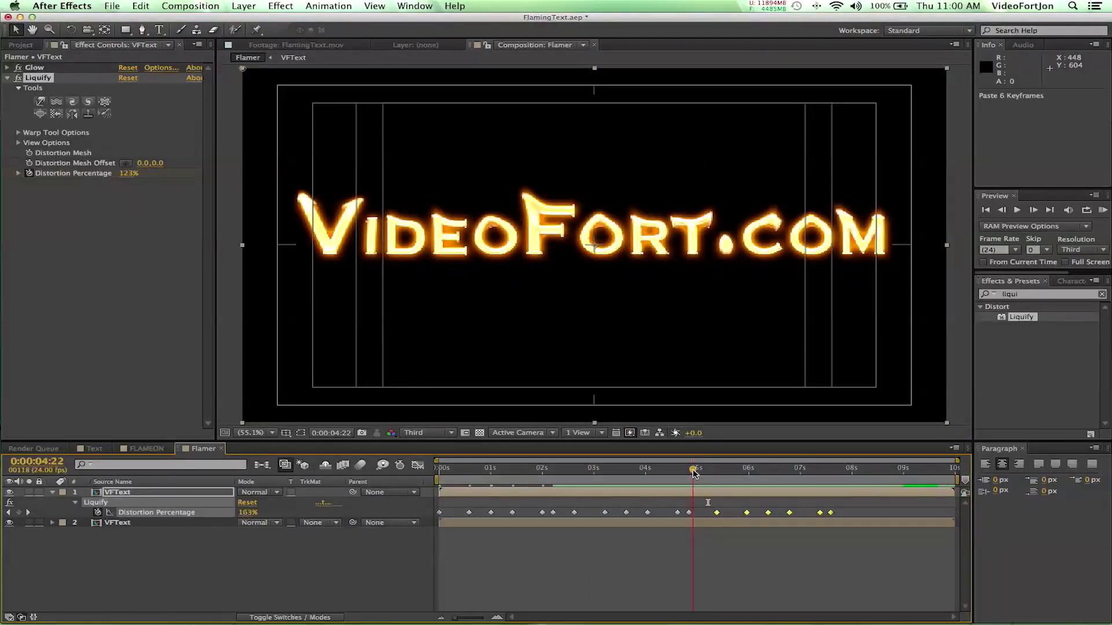
key("n")
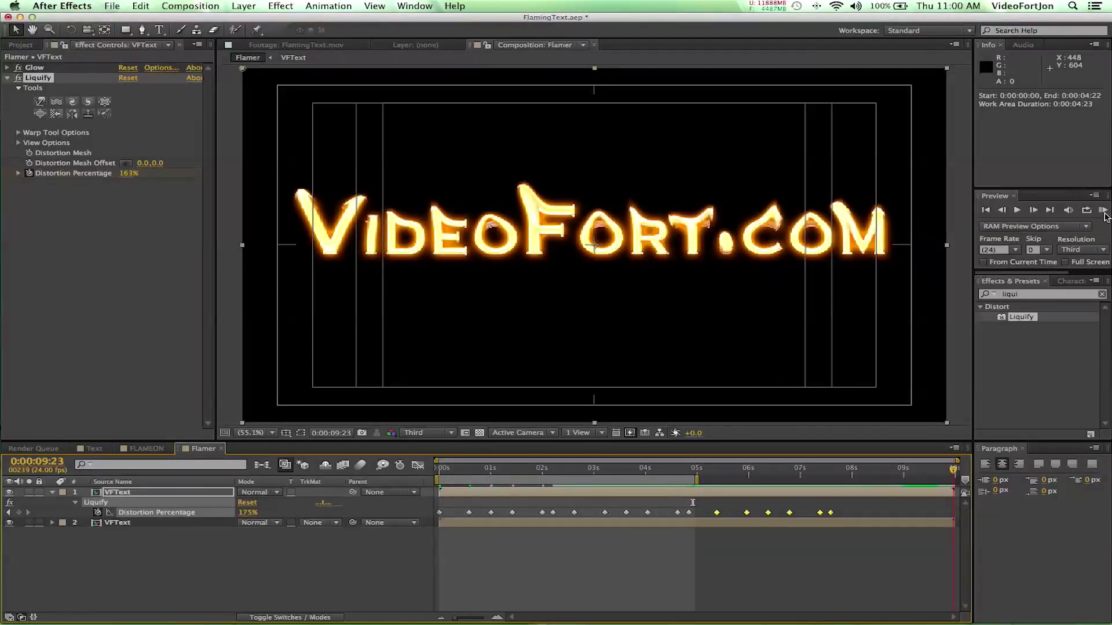
left_click(1103, 211)
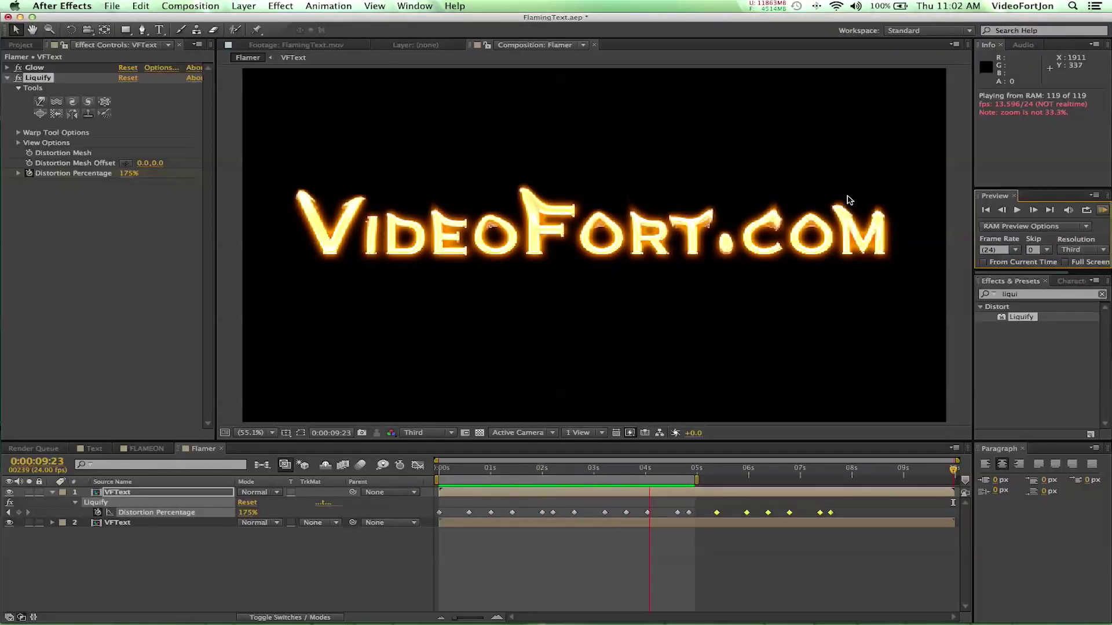
left_click(628, 308)
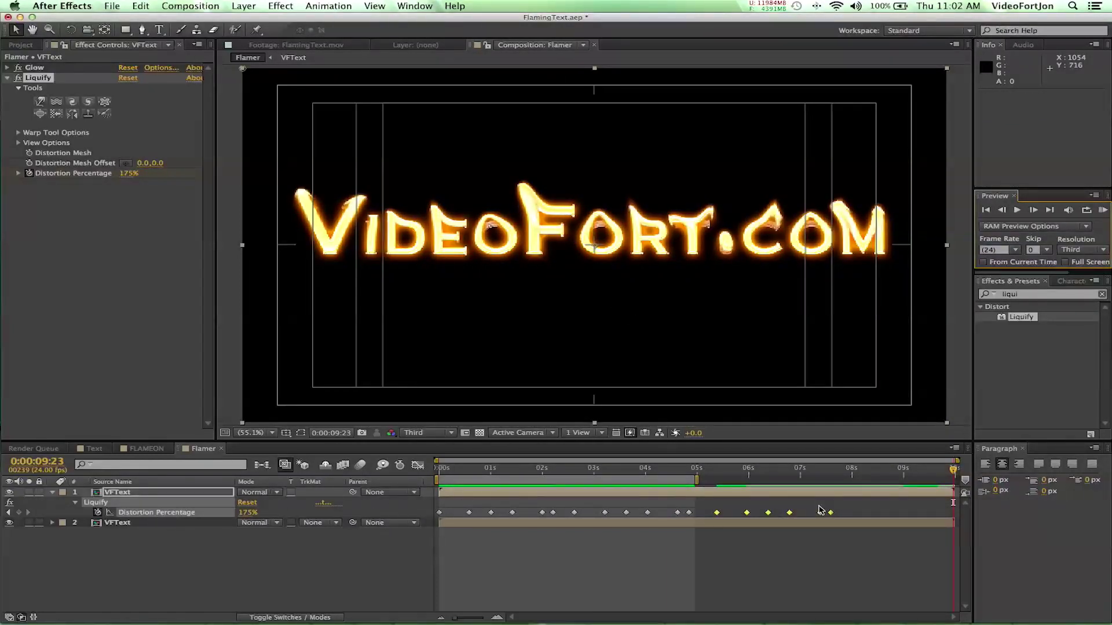
- Compress all the Distortion Percentage keyframes proportionally so the last one falls at about 5 seconds, and scrub through the timing
mouse_move(873, 514)
left_mouse_down()
mouse_move(471, 490)
mouse_move(436, 508)
left_mouse_up()
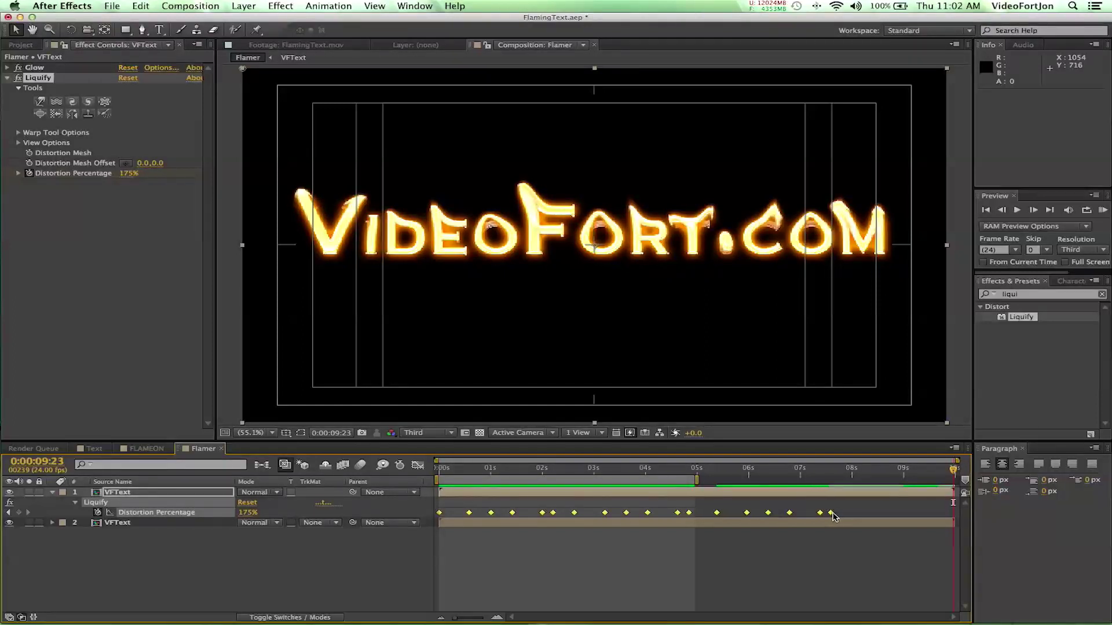
left_click_drag(833, 515, 697, 513)
left_click(457, 473)
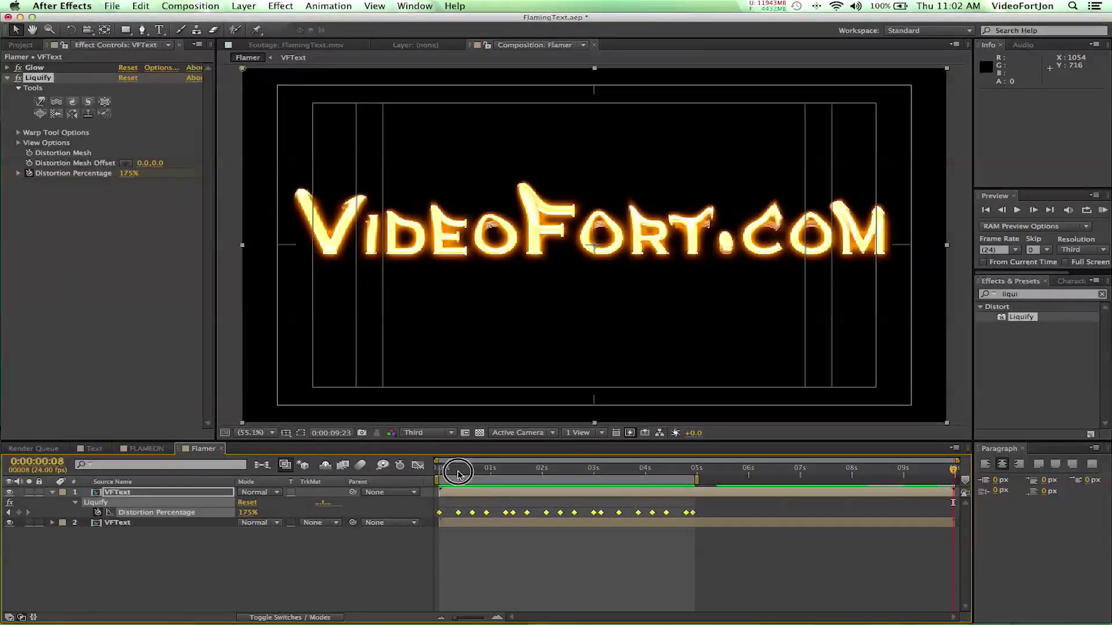
left_click_drag(458, 473, 583, 478)
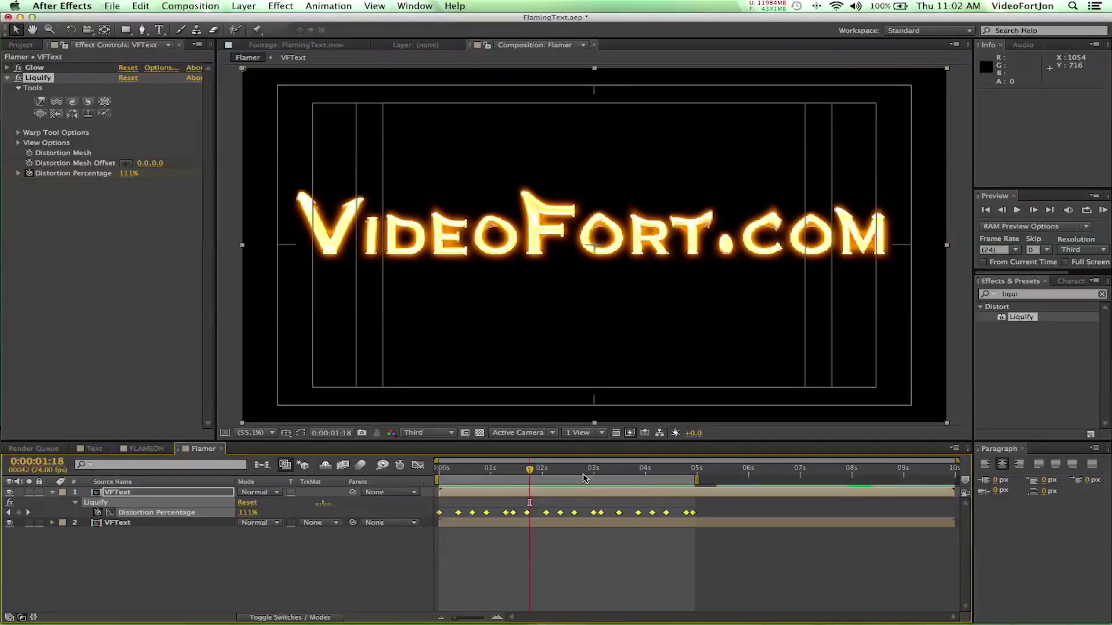
left_click(447, 472)
left_click_drag(446, 472, 443, 472)
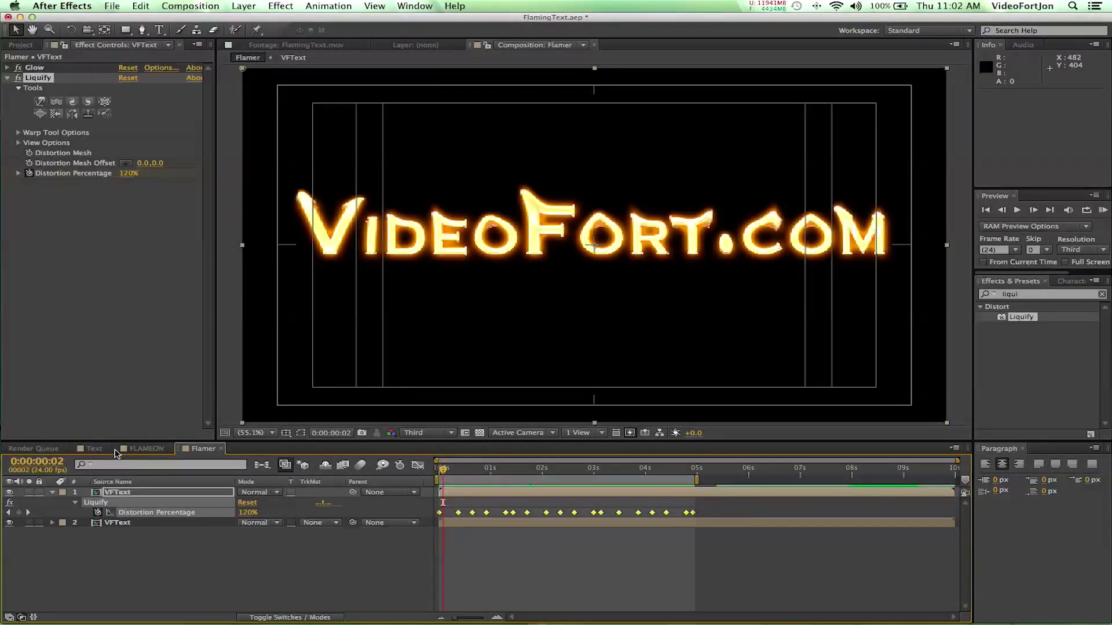
- Add the expression y=wiggle(10,60) to Liquify's Distortion Percentage and preview the animation
left_click(100, 514, "alt")
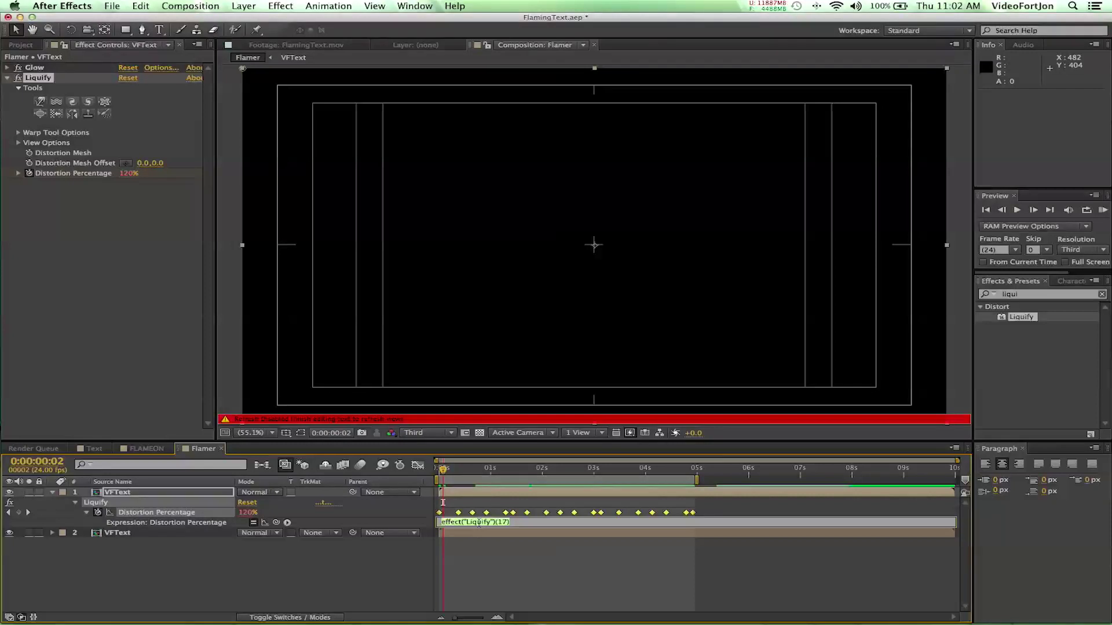
type("wiggle(10,60")
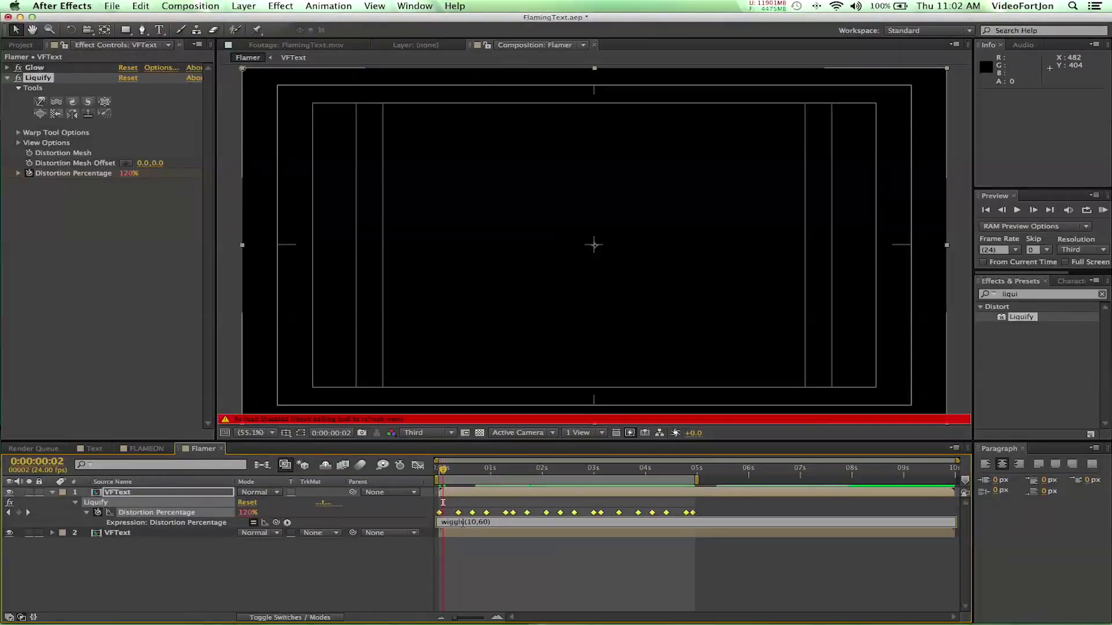
type("+")
key("BackSpace")
type("=")
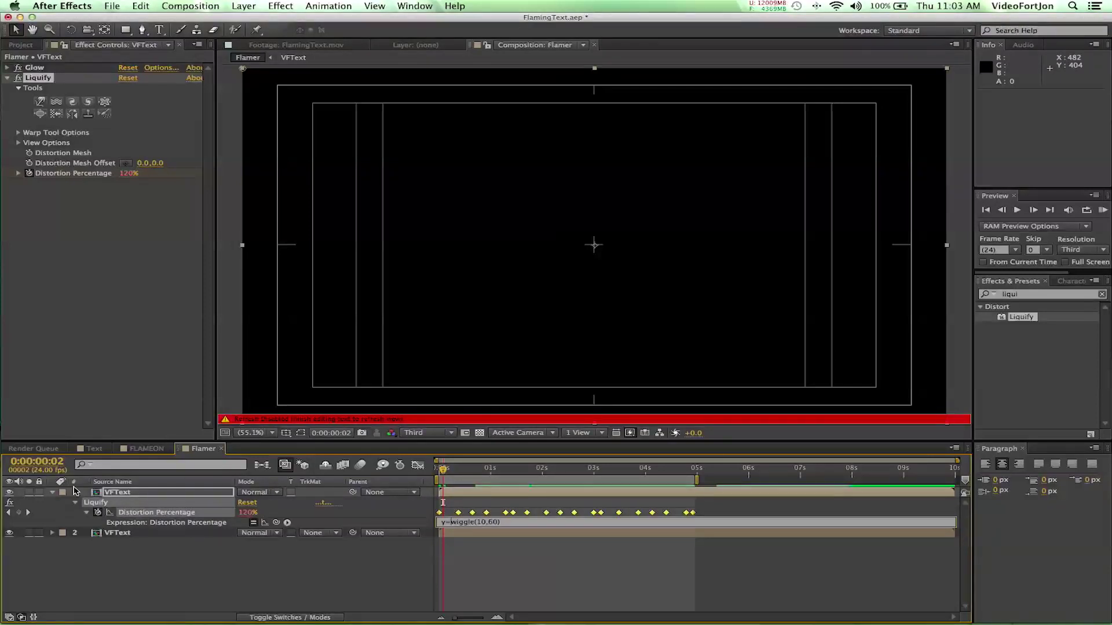
left_click(137, 500)
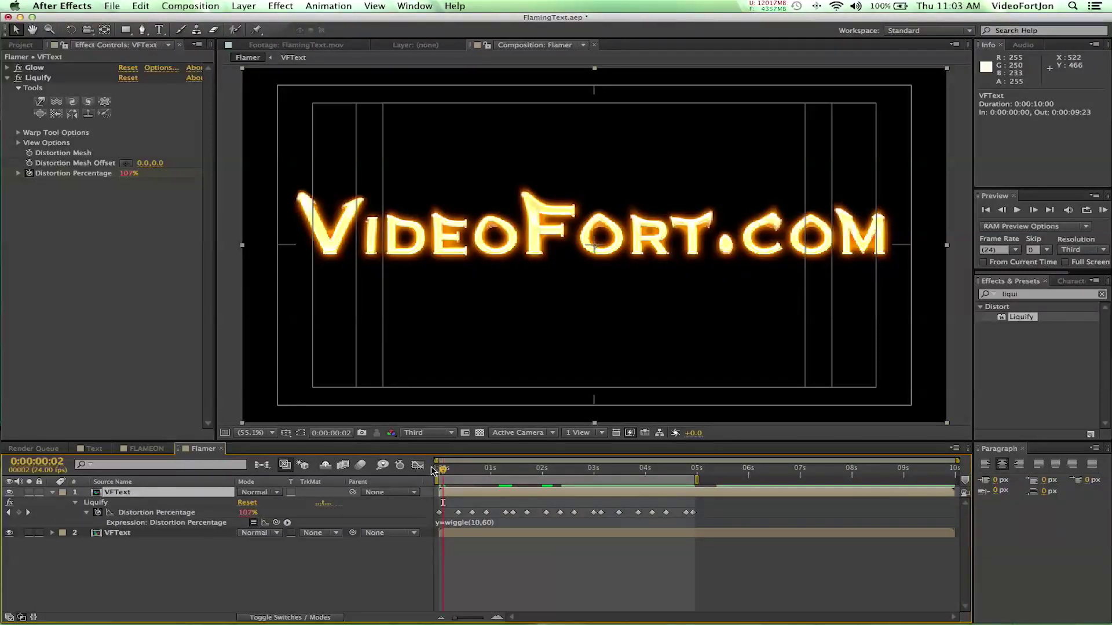
key("KP_0")
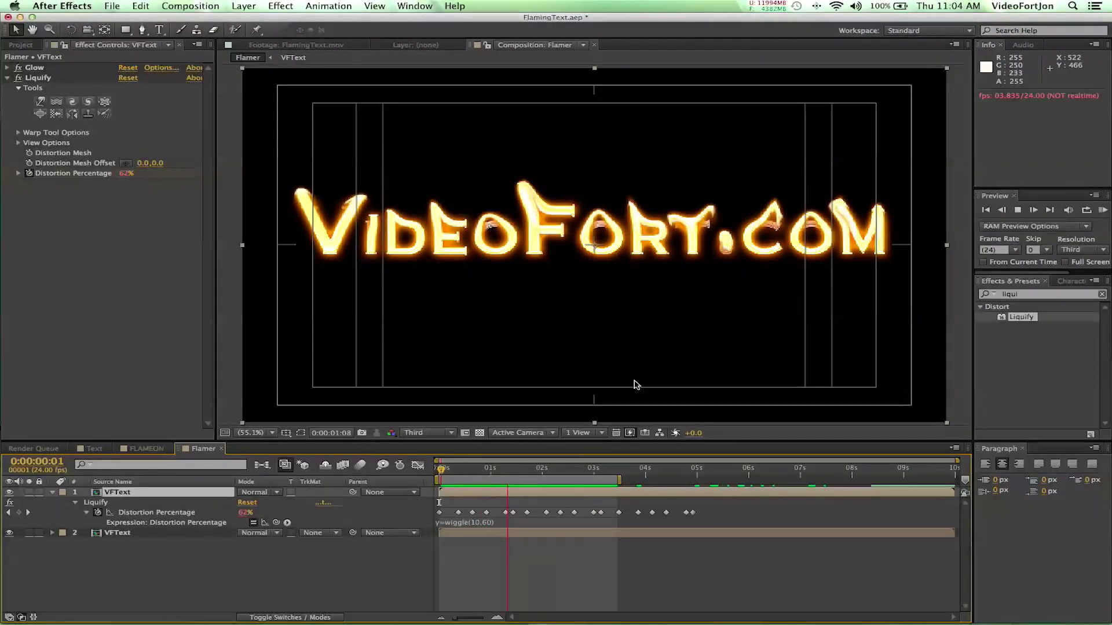
key("space")
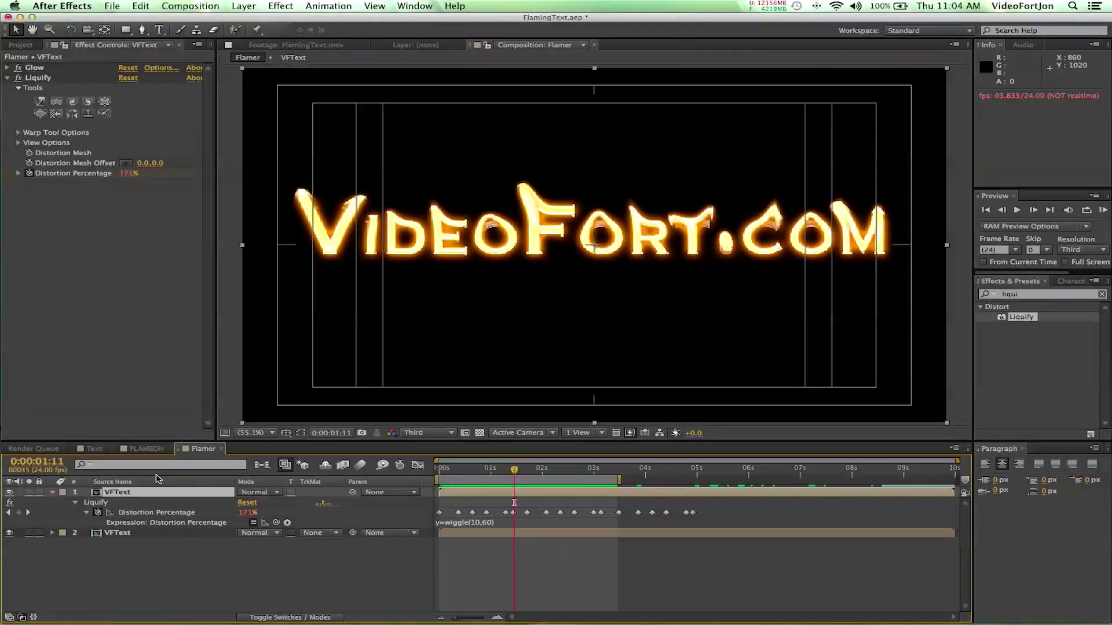
- Try the Hue blending mode on the upper VFText layer, settle on Overlay, and collapse the layer's properties
left_click(276, 497)
left_click(276, 496)
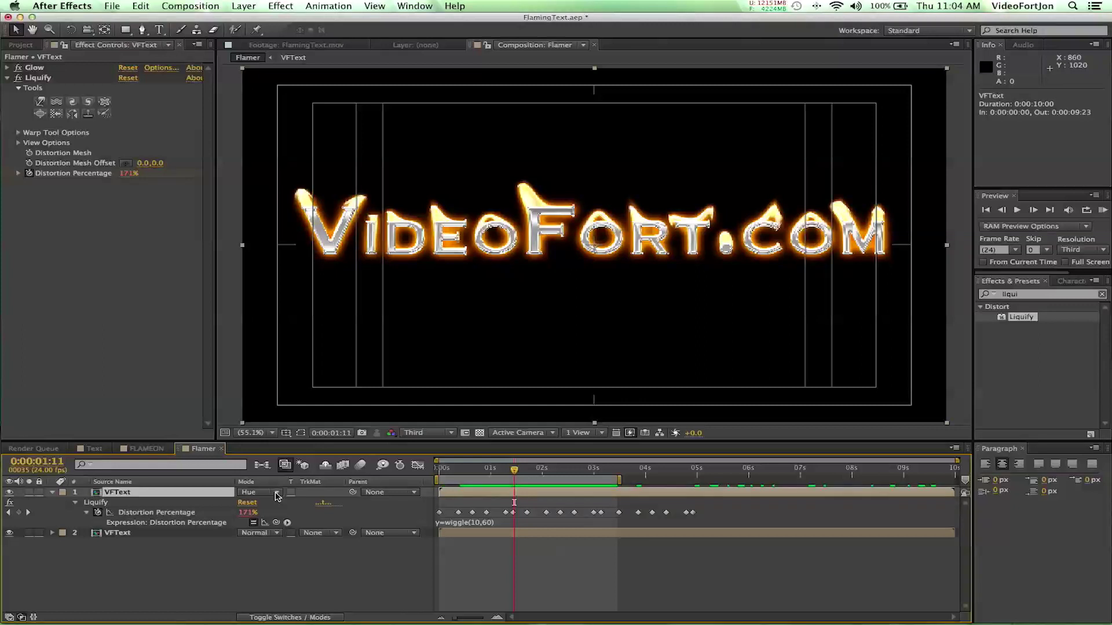
left_click(276, 495)
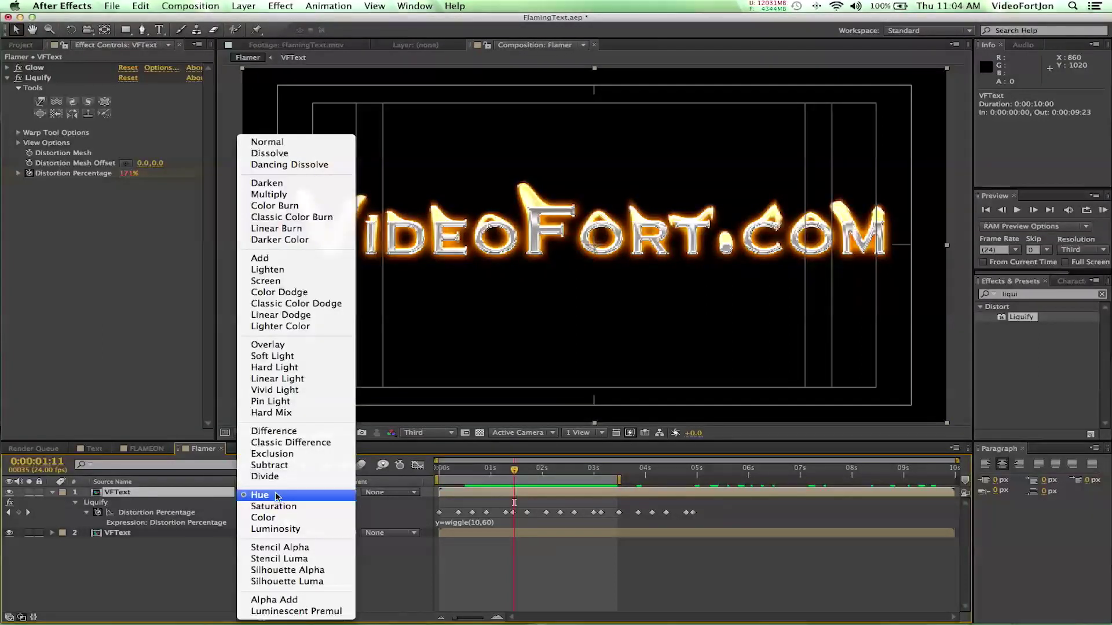
left_click(292, 346)
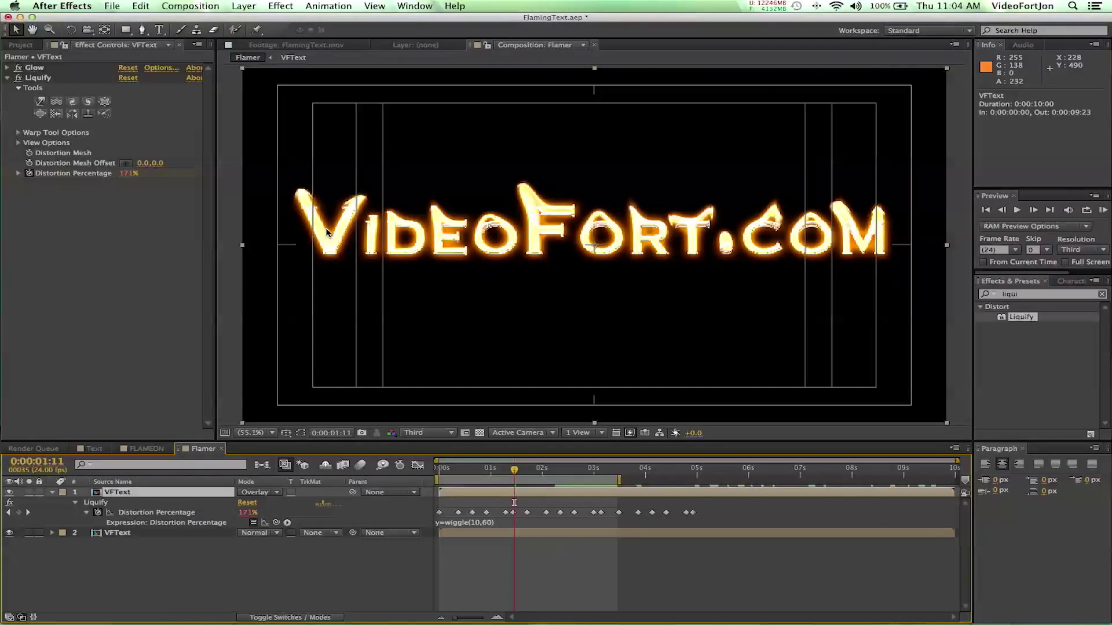
left_click(53, 493)
left_click(52, 493)
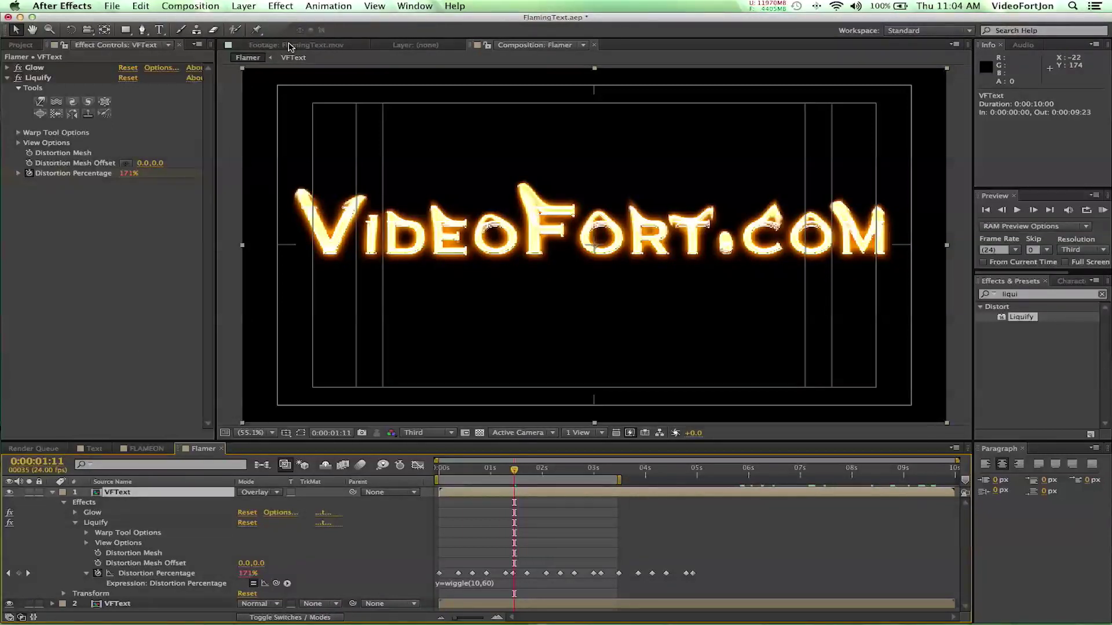
key("u")
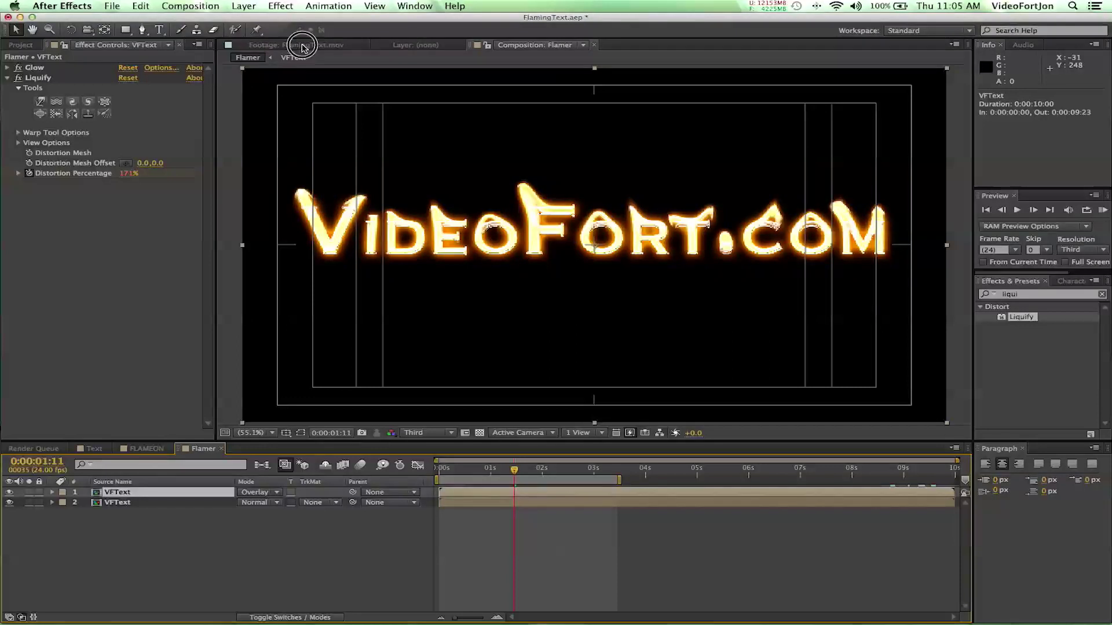
- Examine the flames in the FlamingText.mov reference footage and return to the Flamer composition
left_click(302, 46)
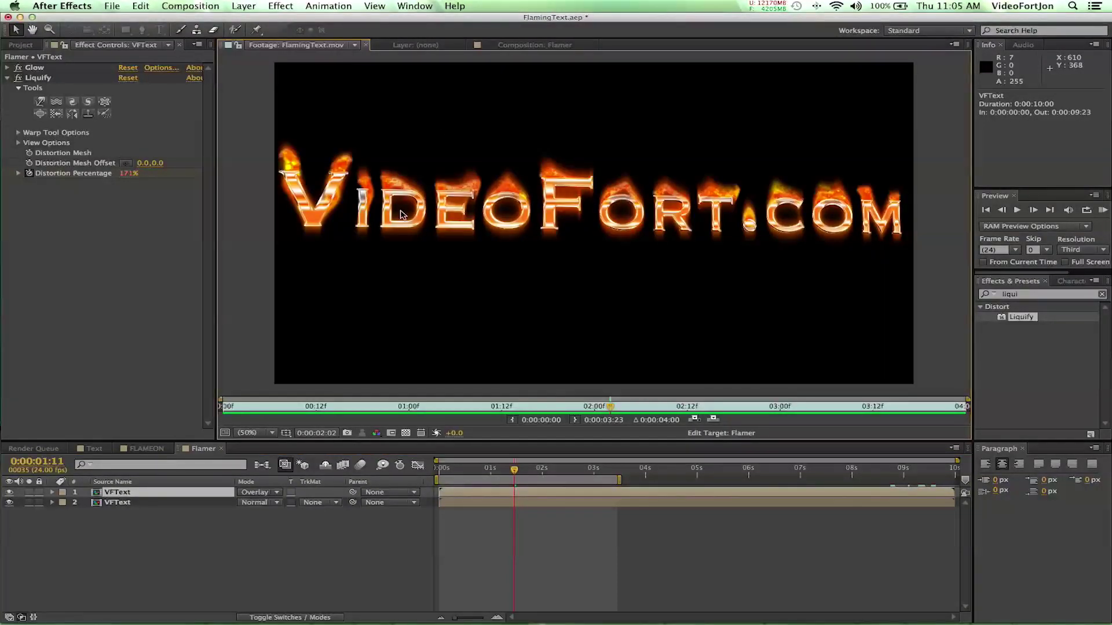
left_click(354, 45)
left_click(369, 219)
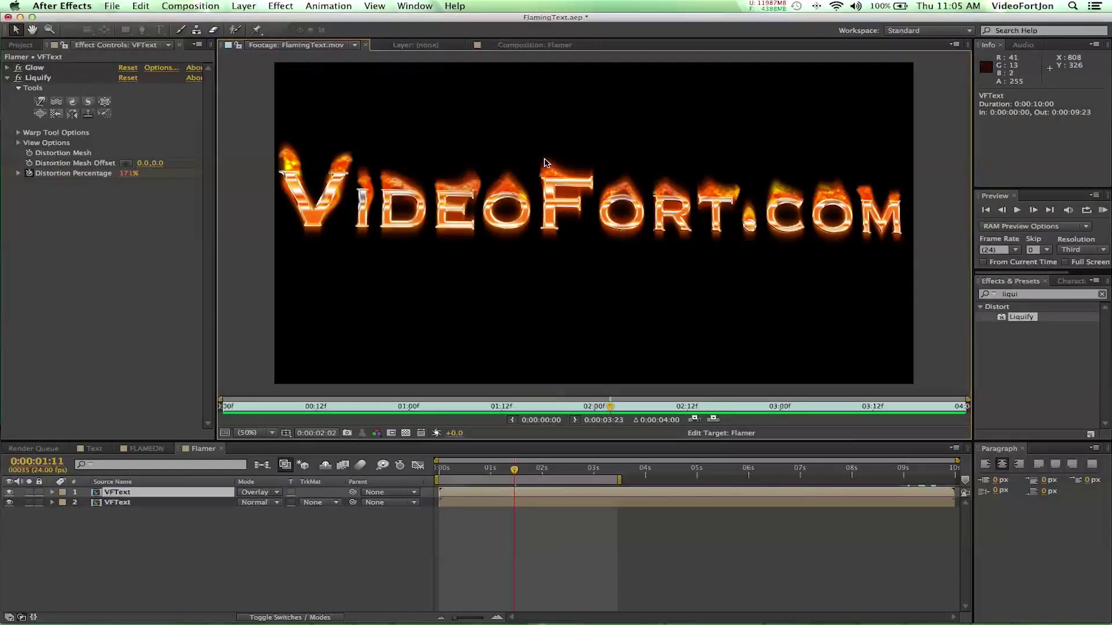
left_click(502, 46)
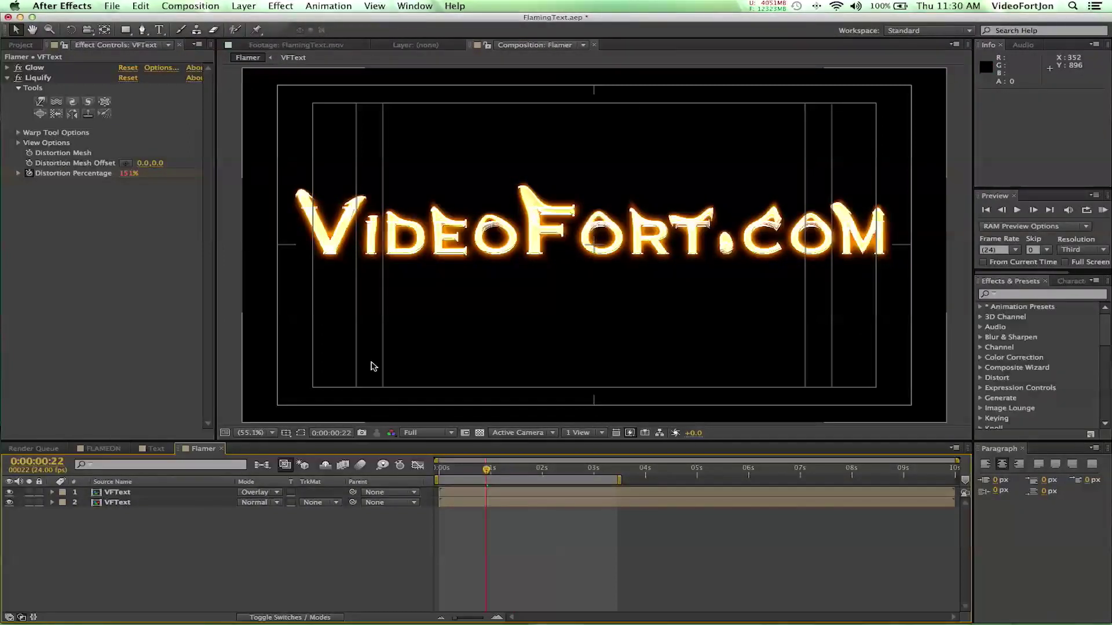
- Rename the upper VFText layer as Glow
left_click(118, 493)
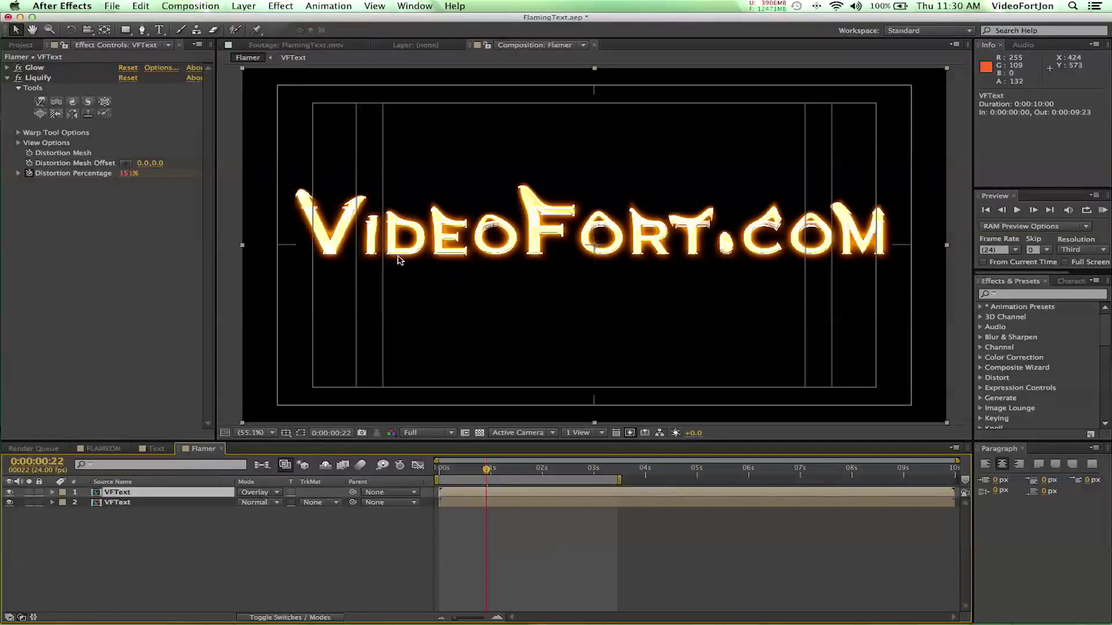
key("Return")
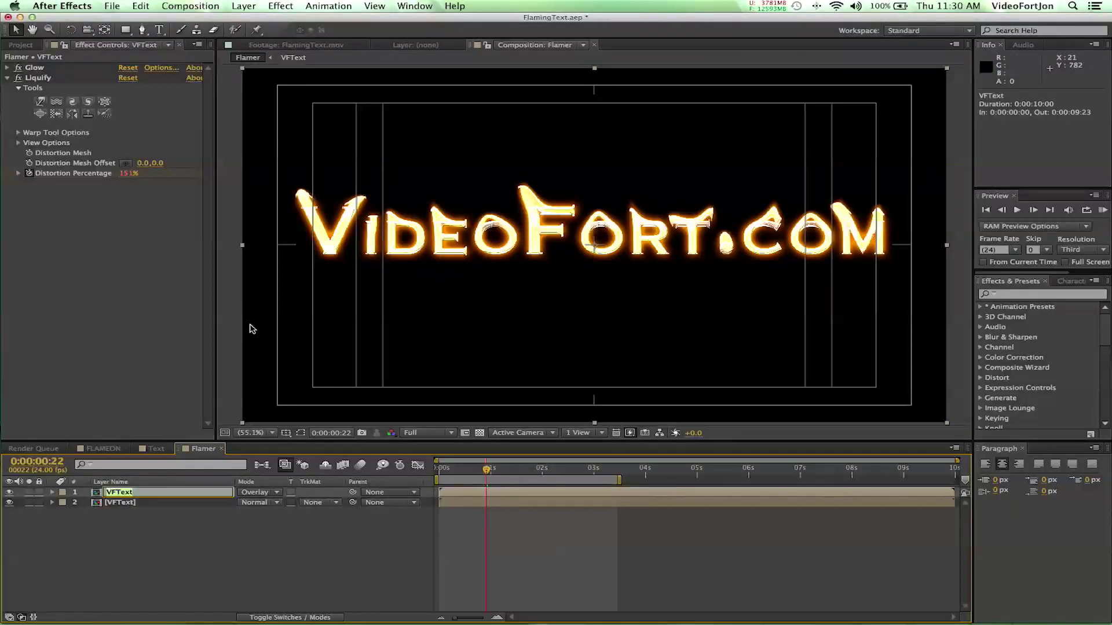
type("C")
key("Return")
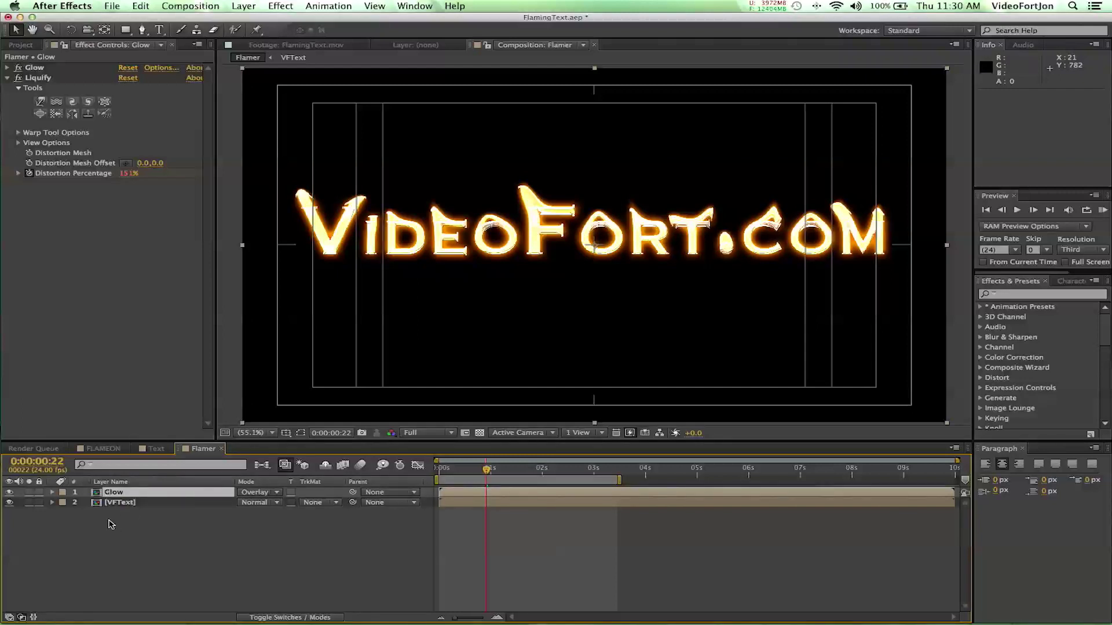
- Duplicate the Glow layer and rename the copy as Flame
left_click(106, 493)
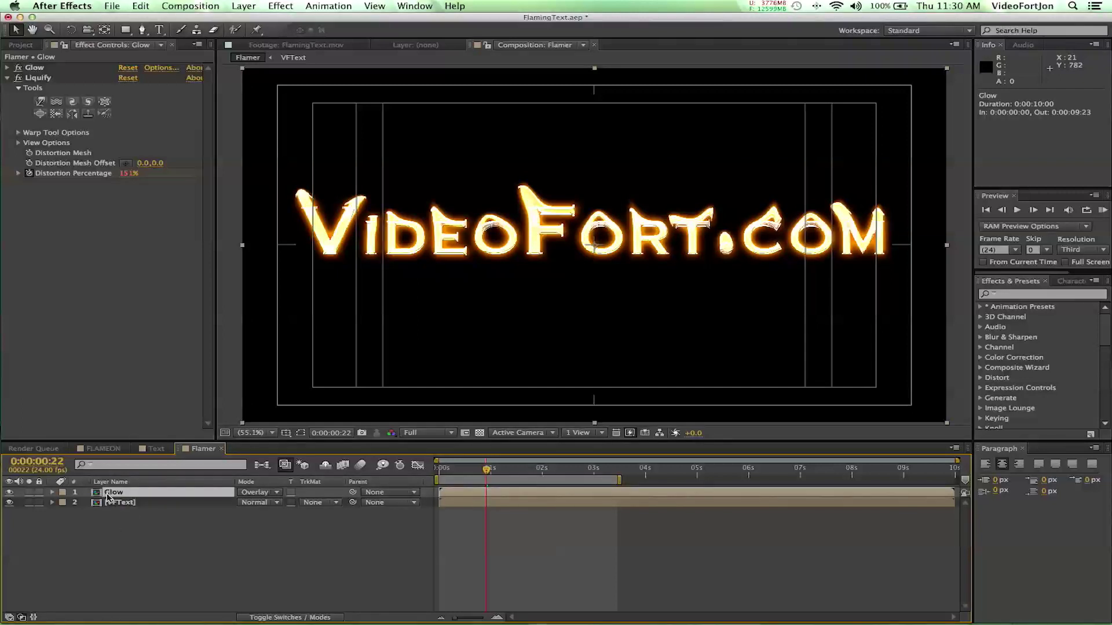
key("super+d")
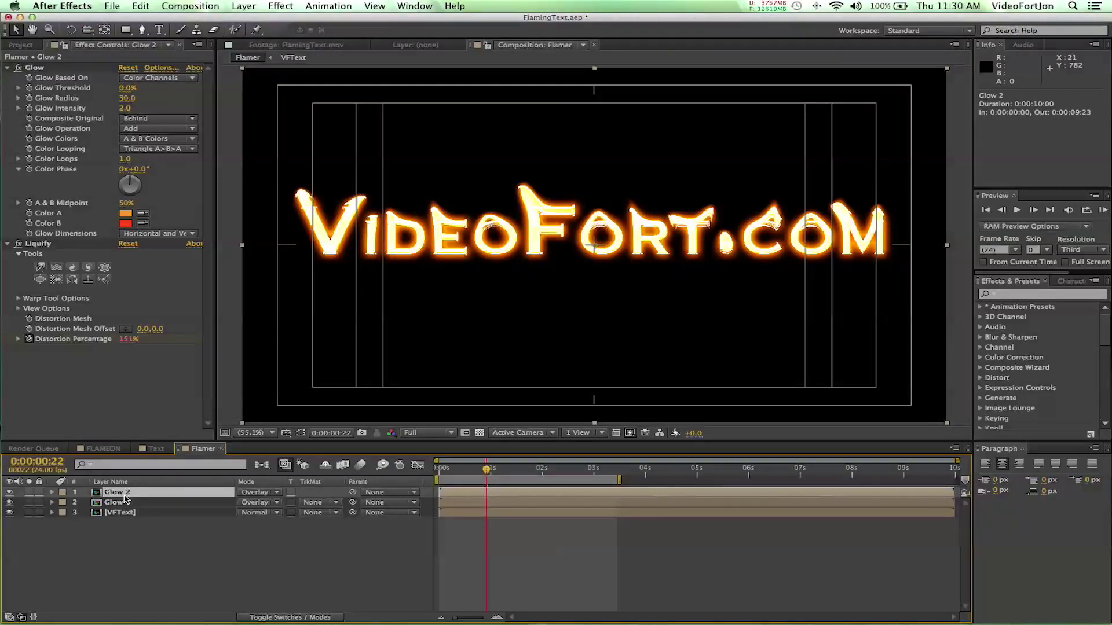
key("Return")
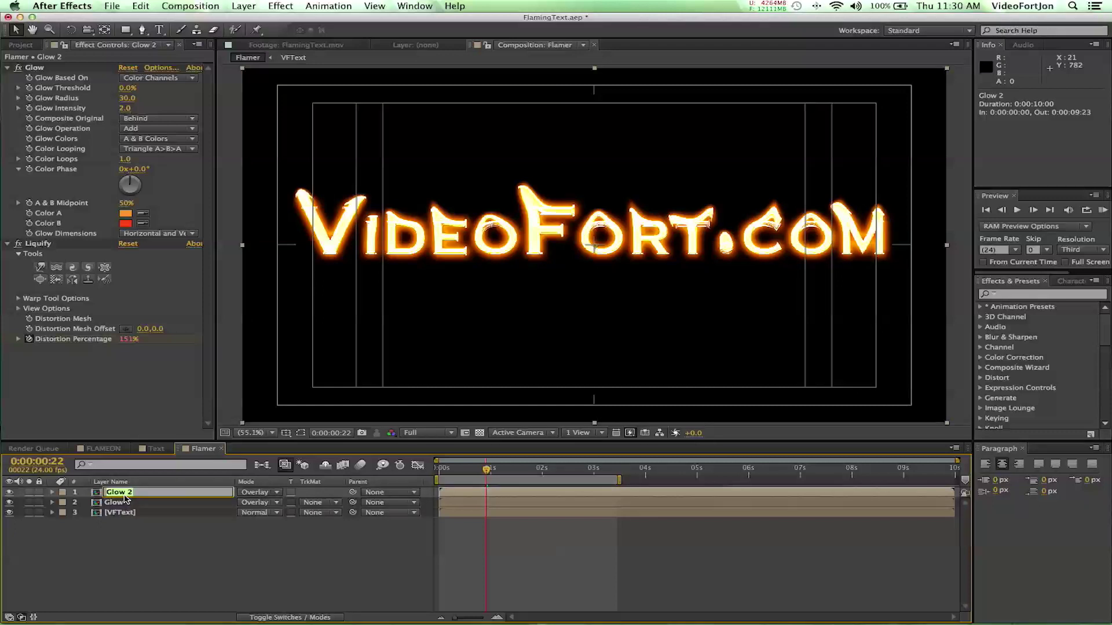
type("Flame")
key("Return")
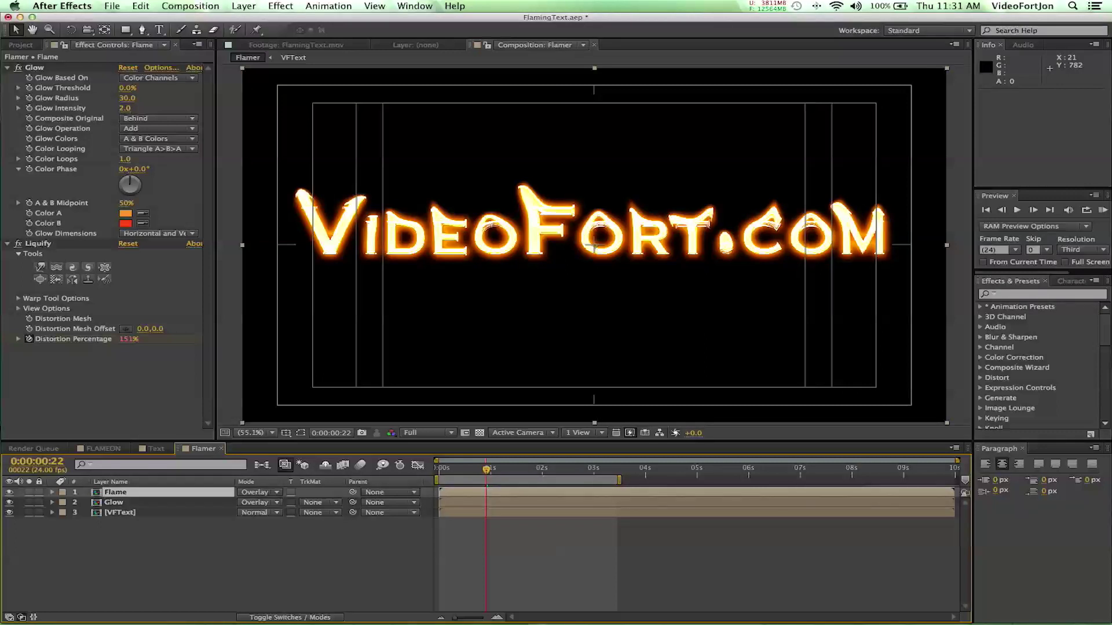
- Search the effects and presets for trapcode and clear the search term
left_click(149, 493)
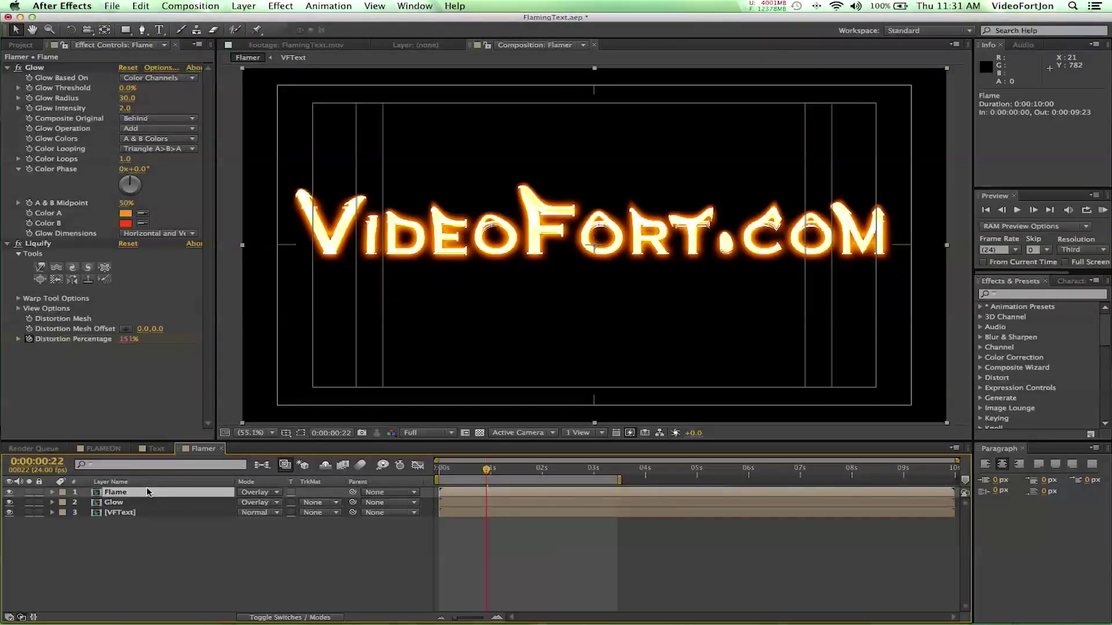
left_click(1019, 296)
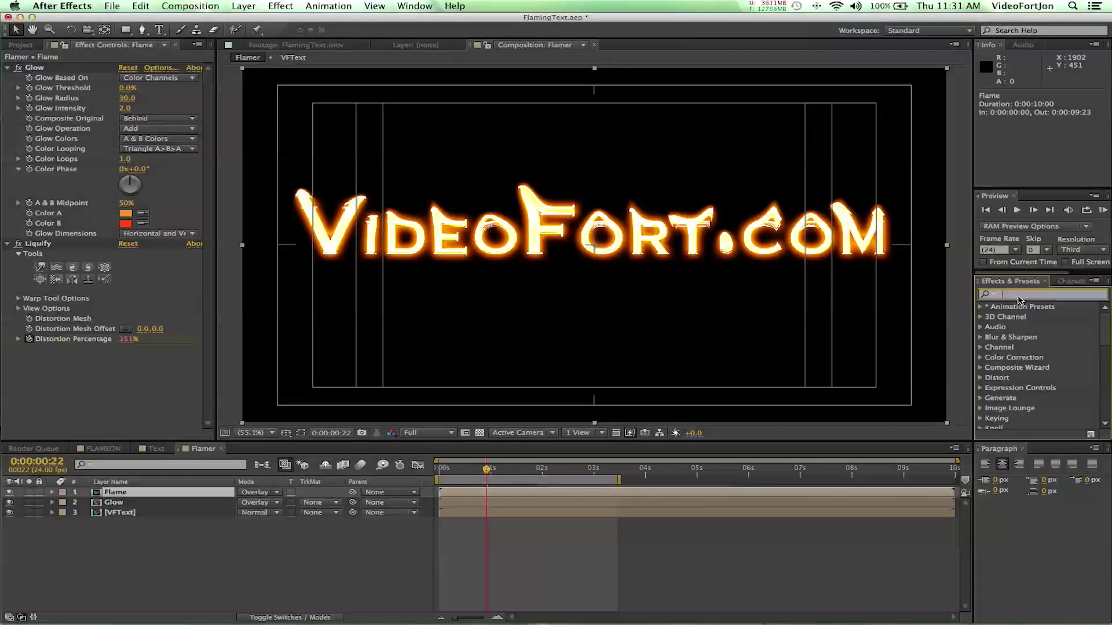
type("trap")
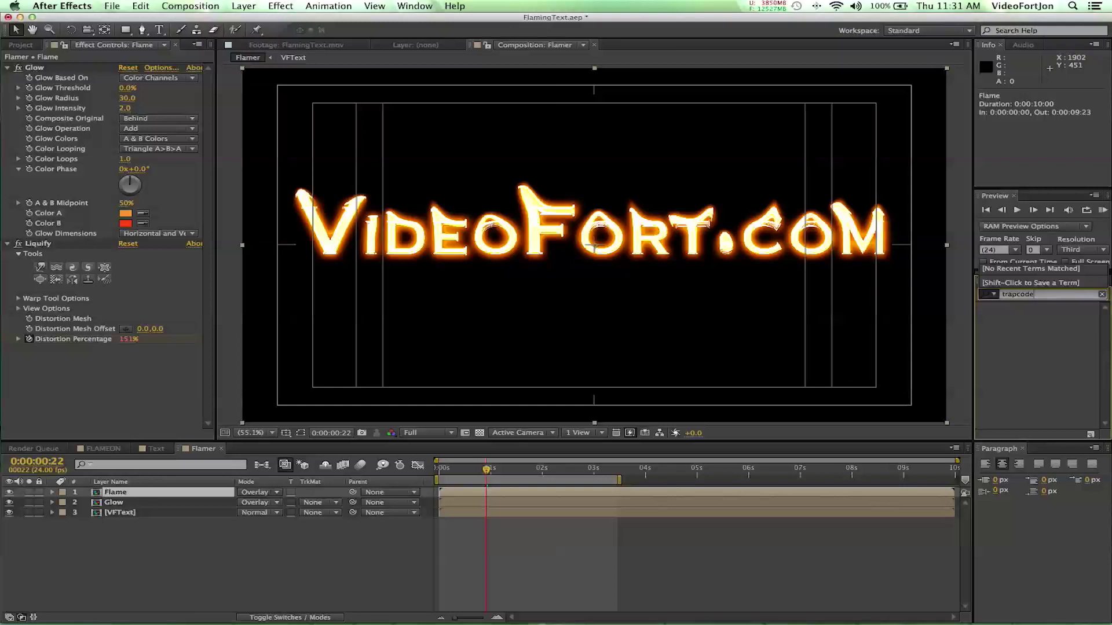
type("co")
key("BackSpace")
key("BackSpace")
key("BackSpace")
key("BackSpace")
key("BackSpace")
key("BackSpace")
type("t")
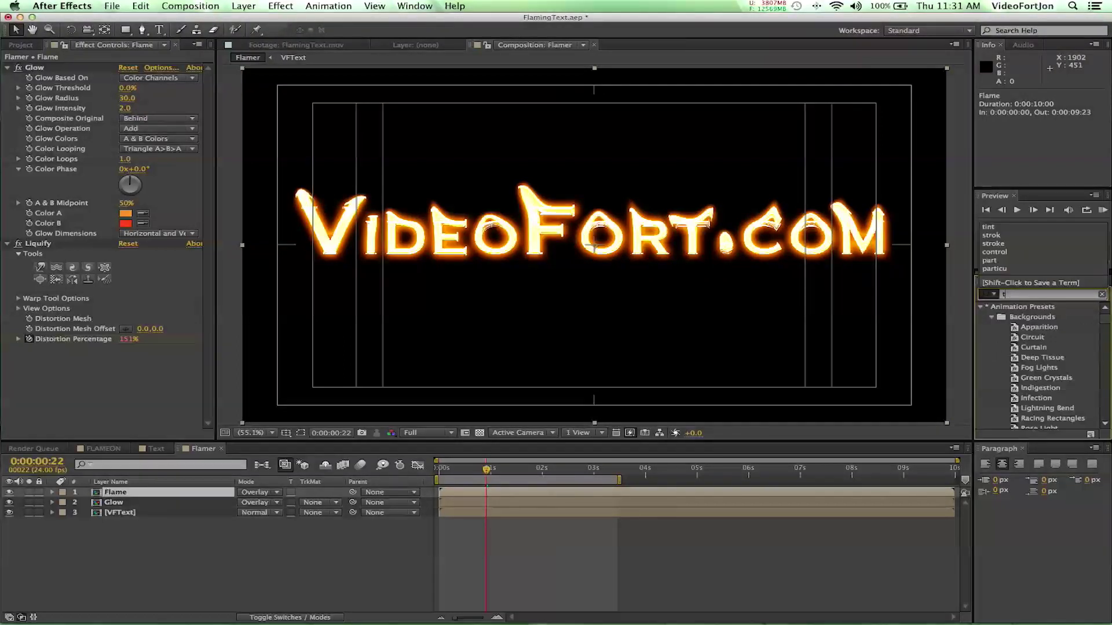
key("BackSpace")
- Search the effects and presets for glow and apply the Trapcode Form preset tf_L3_Glow_loop5s_HD to the Flame layer
type("glow")
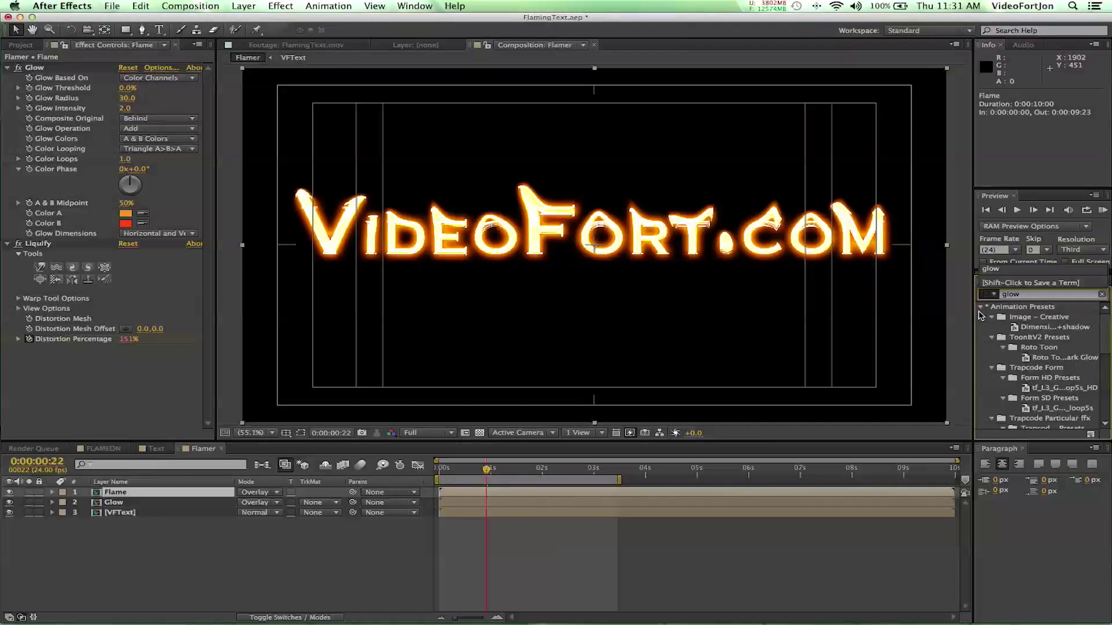
left_click_drag(975, 313, 859, 308)
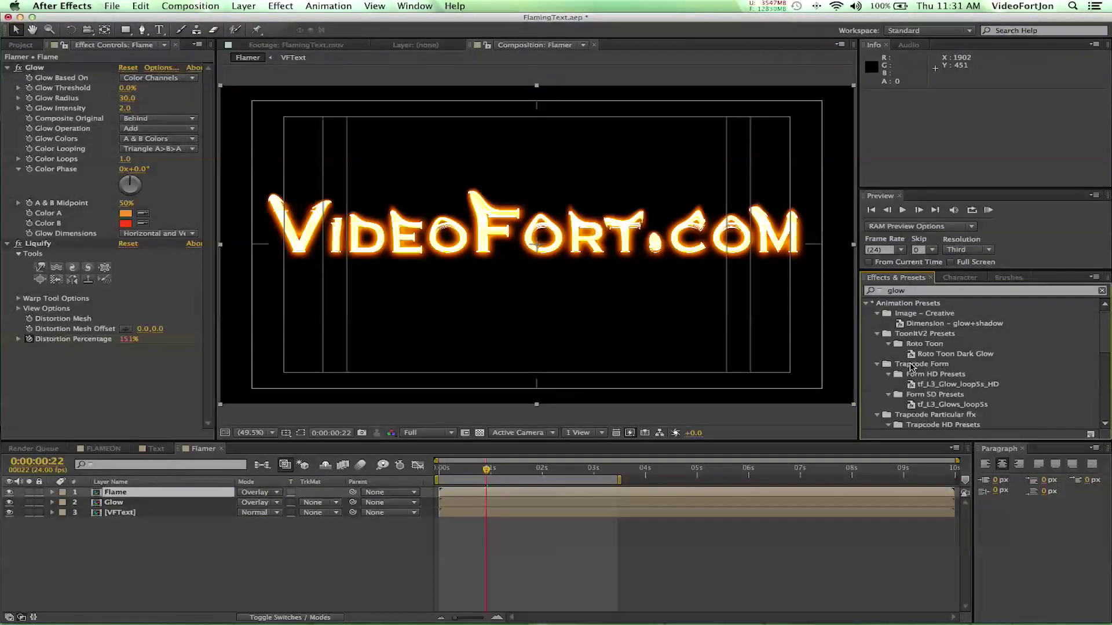
left_click(889, 368)
left_click(931, 389)
left_click_drag(913, 388, 582, 268)
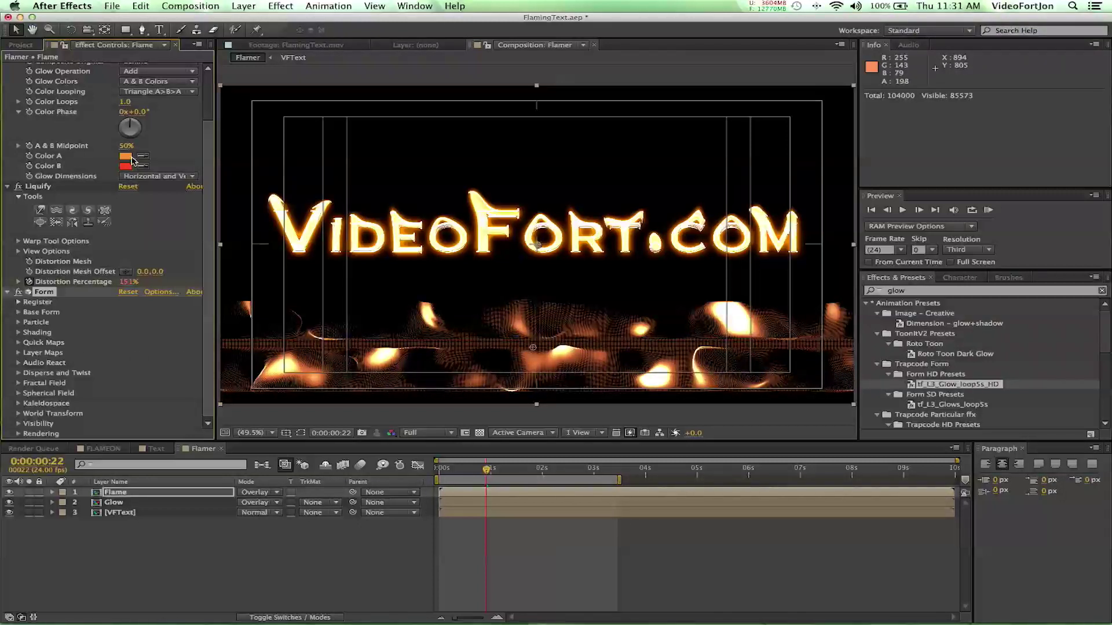
- Collapse the Flame layer's Glow and Liquify effects and set Form's particle Sphere Feather to 100 and Size to 3
left_click(7, 187)
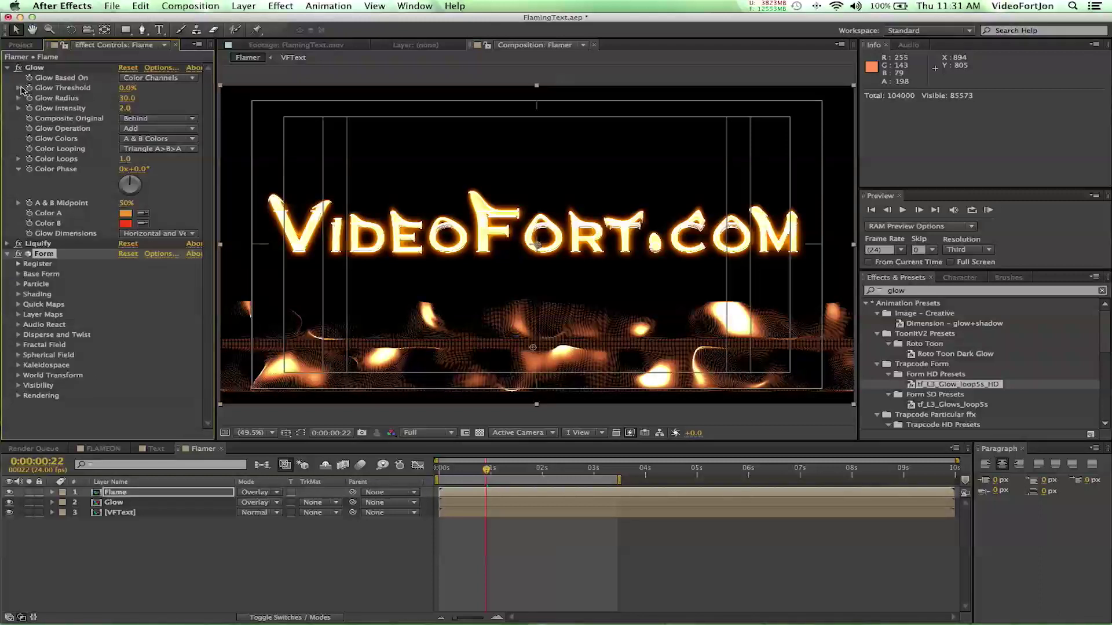
left_click(7, 68)
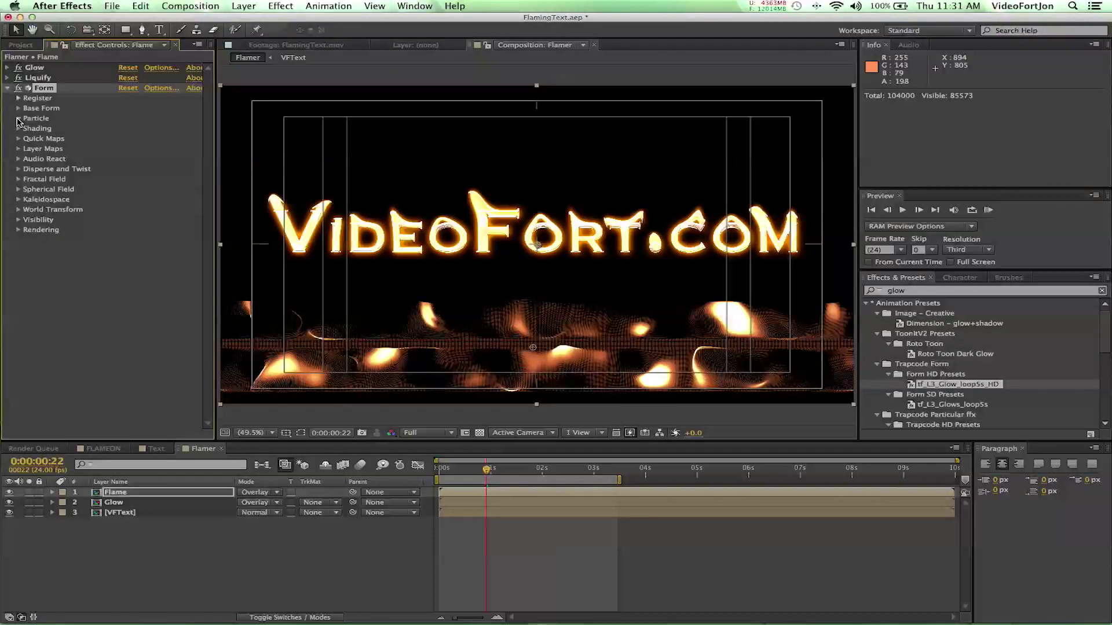
left_click(17, 118)
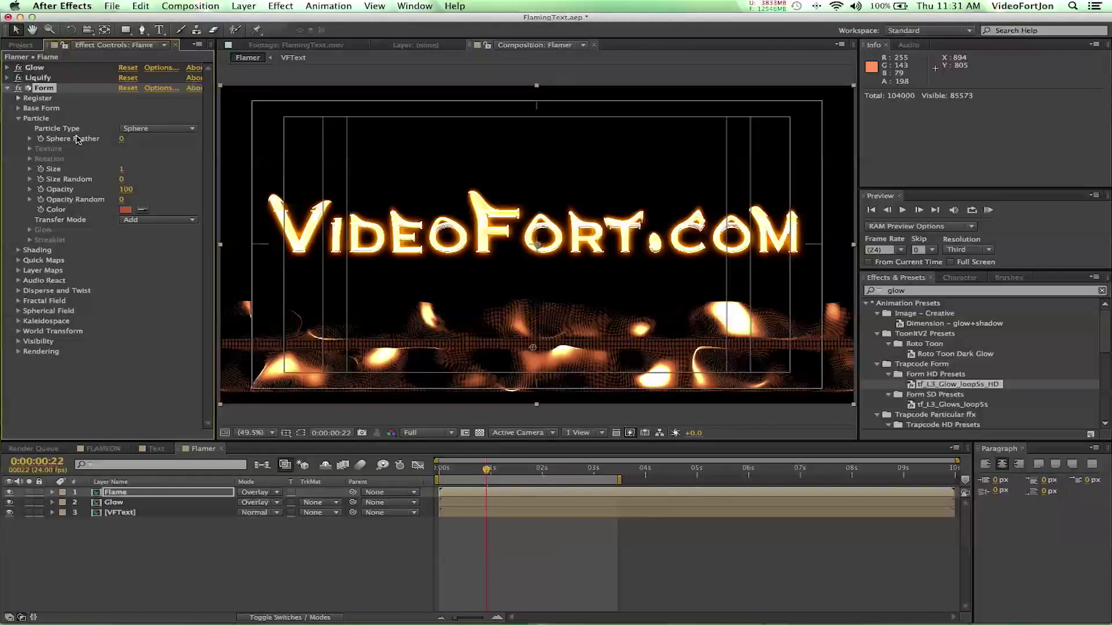
left_click_drag(120, 145, 210, 153)
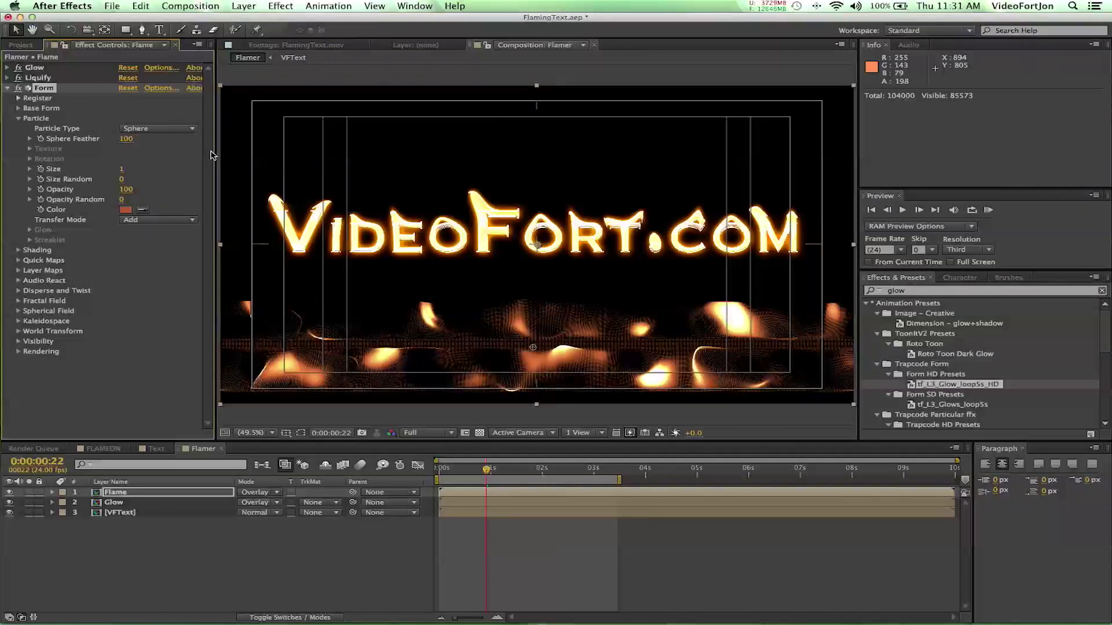
left_click(122, 169)
type("3")
key("Return")
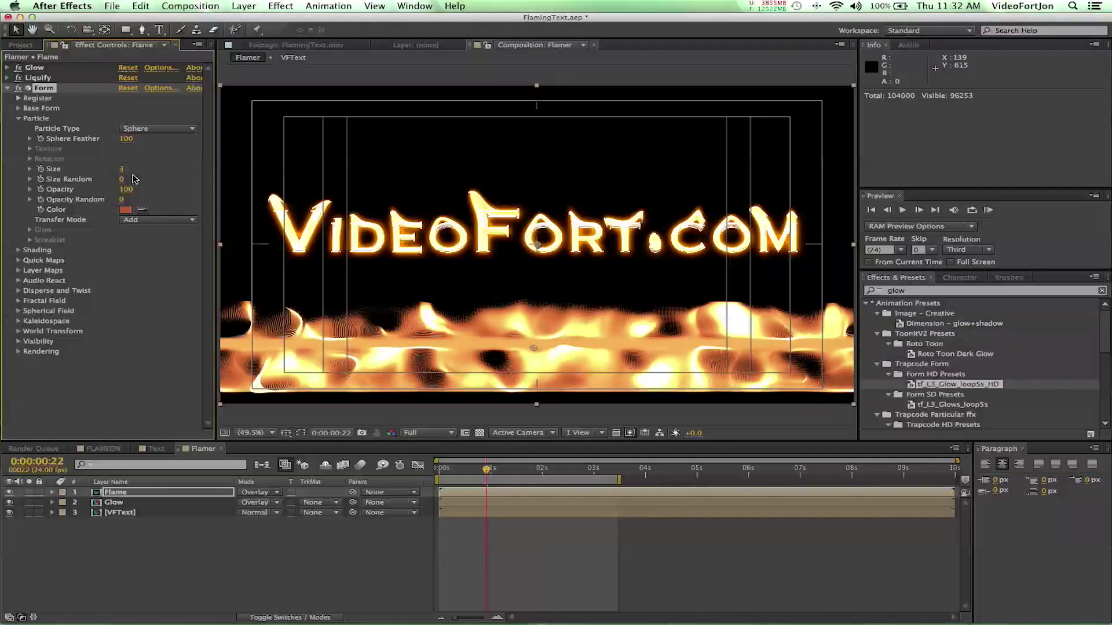
- Set Form's particle Size Random and Opacity Random to 100 and preview the particle motion
left_click_drag(122, 183, 269, 186)
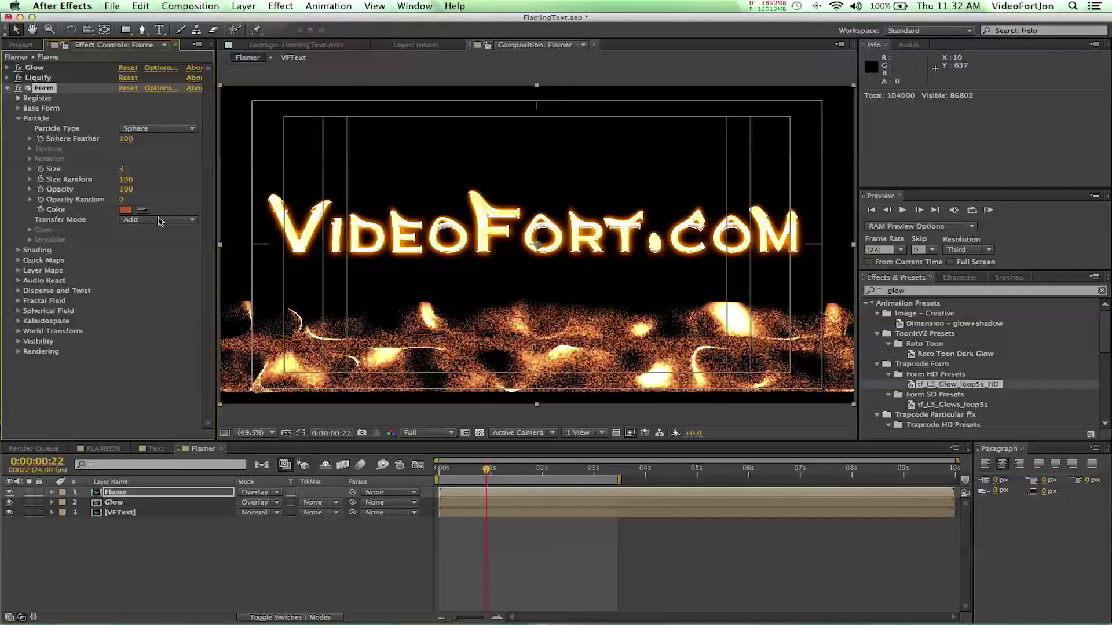
left_click_drag(122, 199, 71, 204)
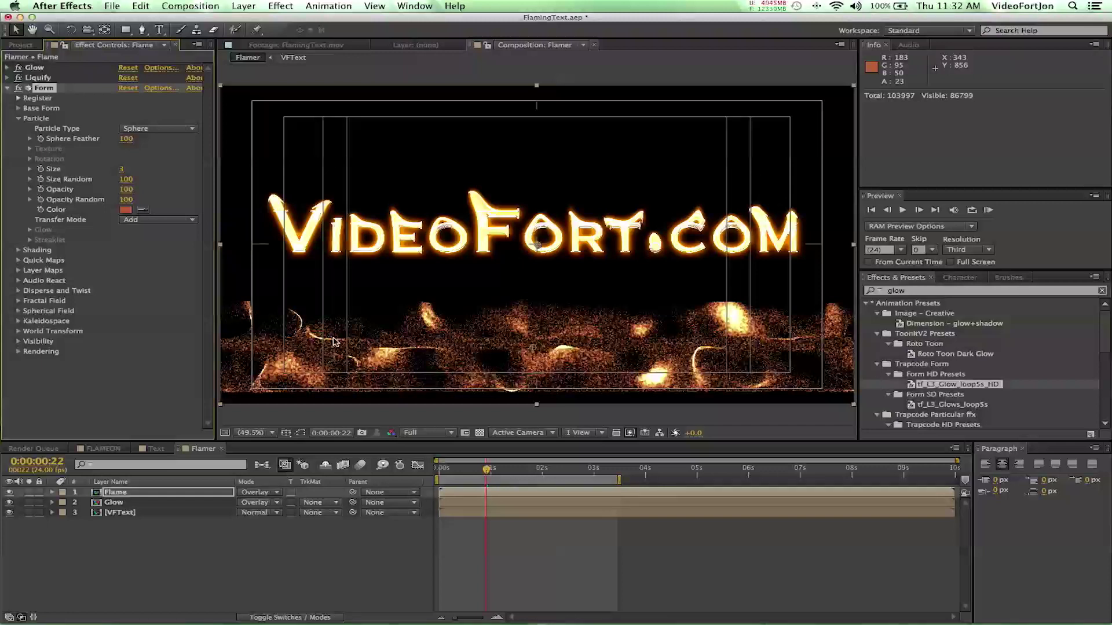
left_click(461, 467)
left_click_drag(461, 466, 493, 473)
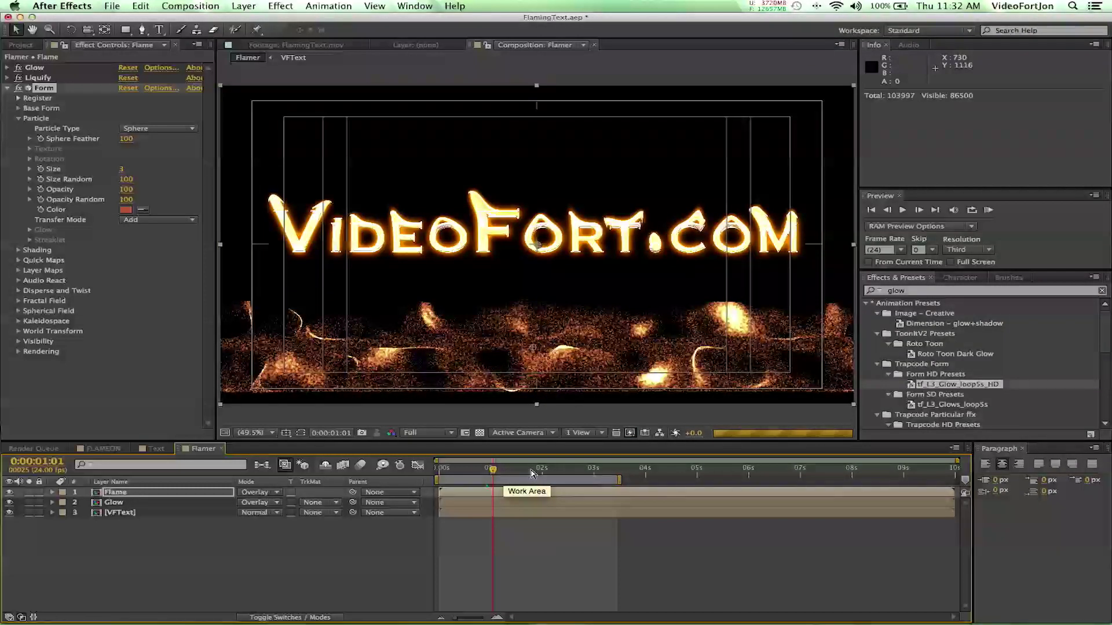
key("space")
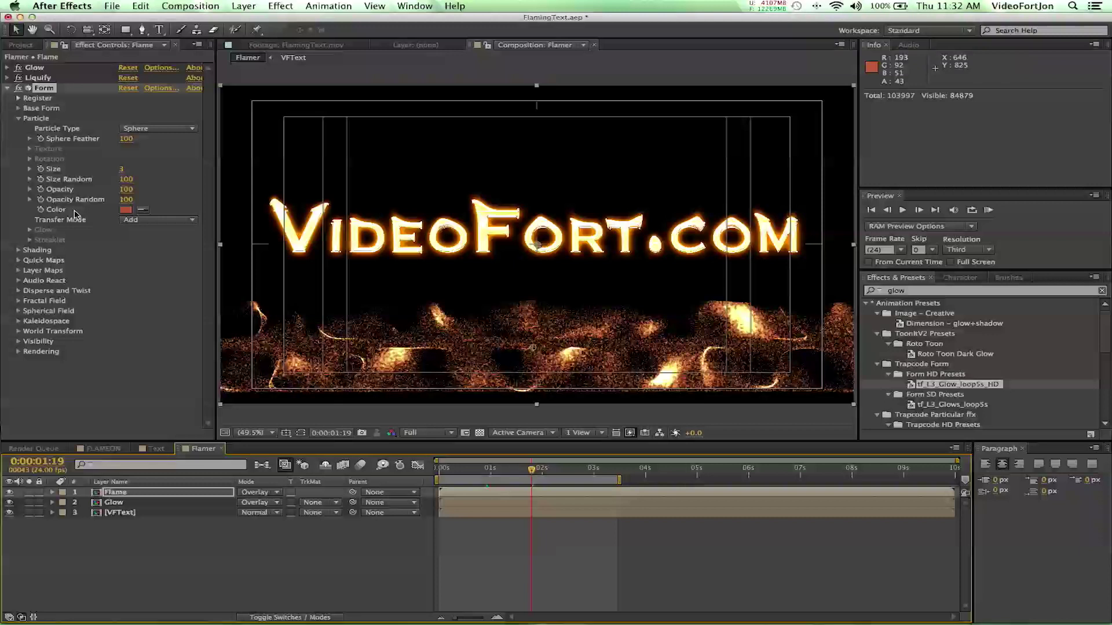
- Set Form's Twist to 4 and Disperse to 10
left_click(18, 291)
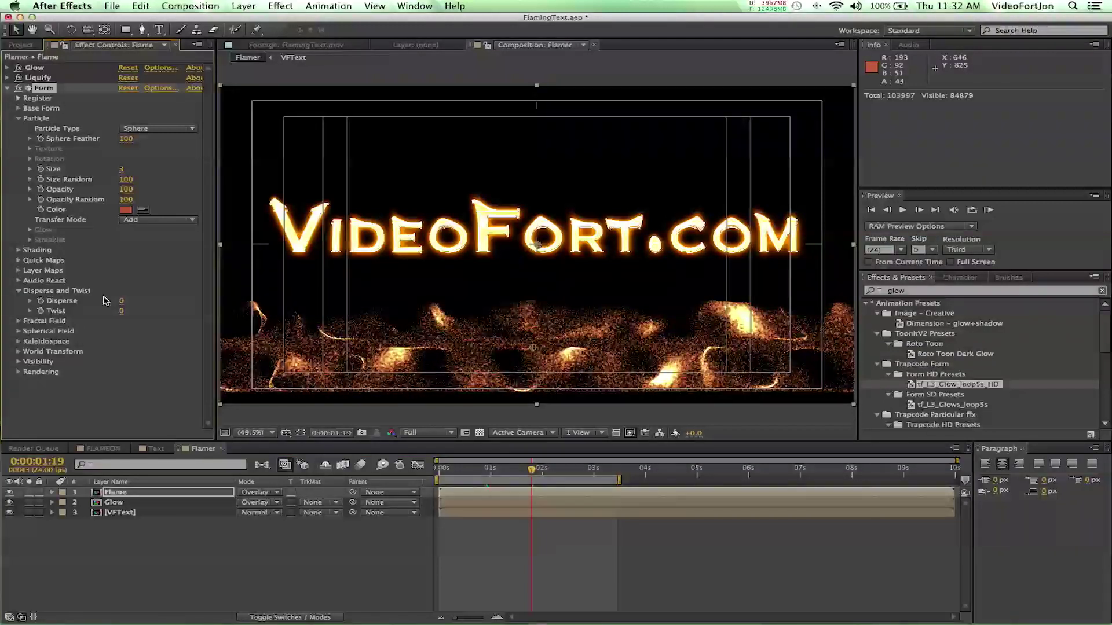
left_click(123, 312)
left_click_drag(123, 312, 122, 317)
left_click(123, 316)
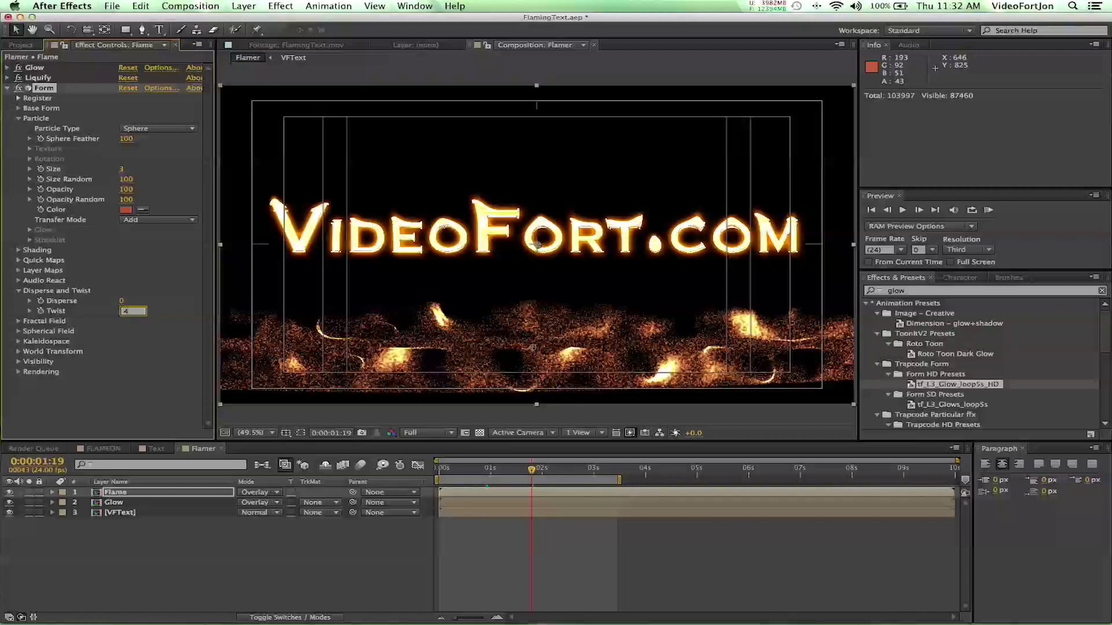
key("Return")
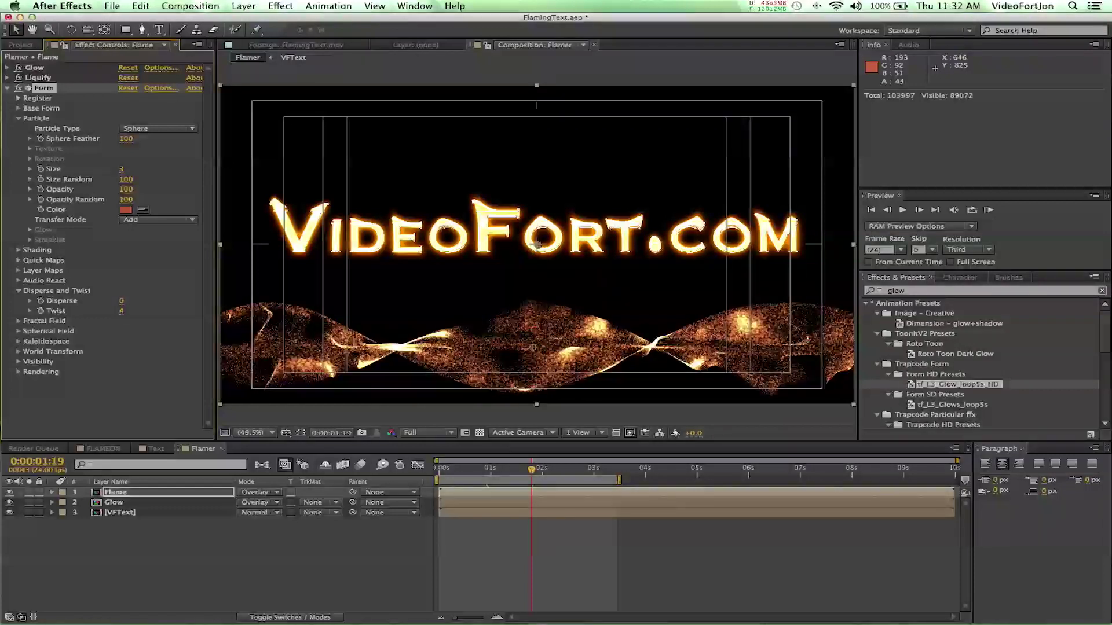
left_click(123, 303)
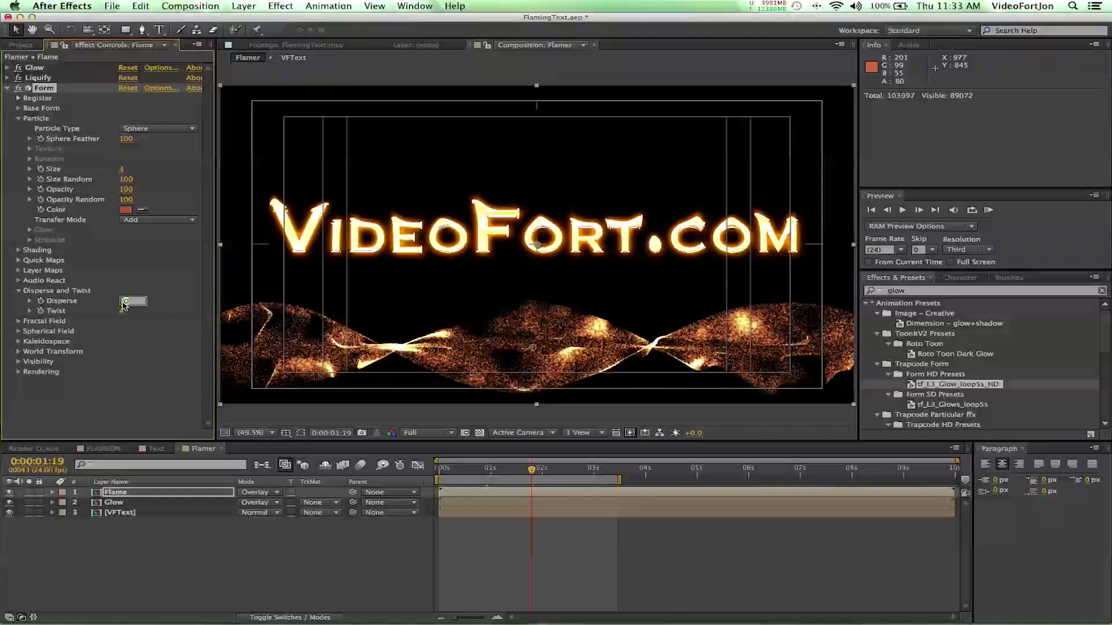
type("10")
key("Return")
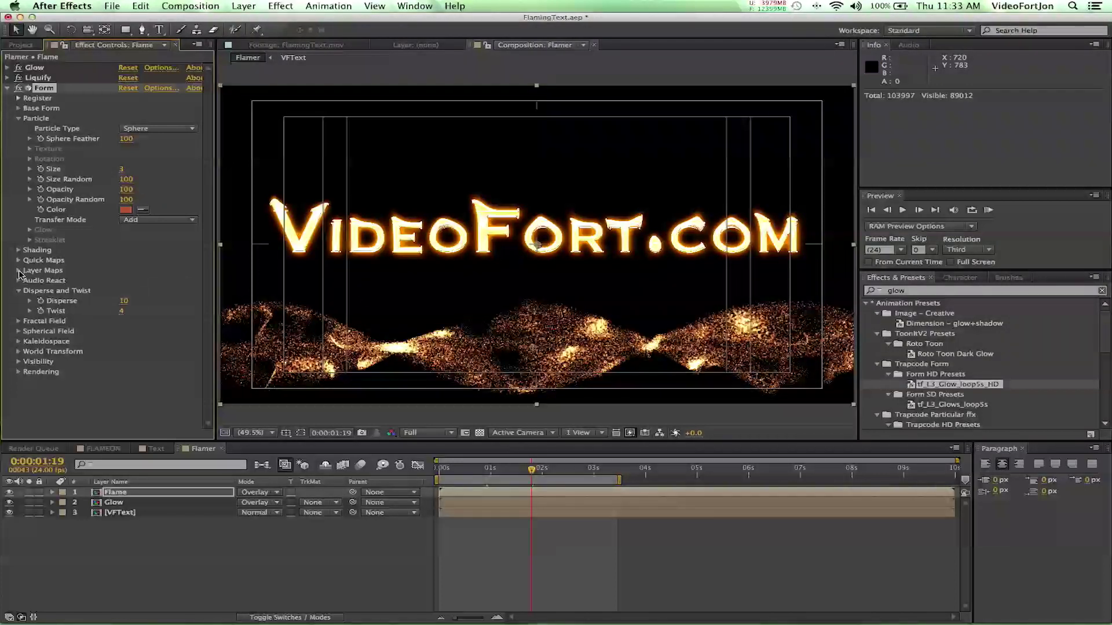
- Set Form's Fractal Field Affect Size to 11, leave Affect Opacity at 0, and collapse the Form effect
left_click(18, 322)
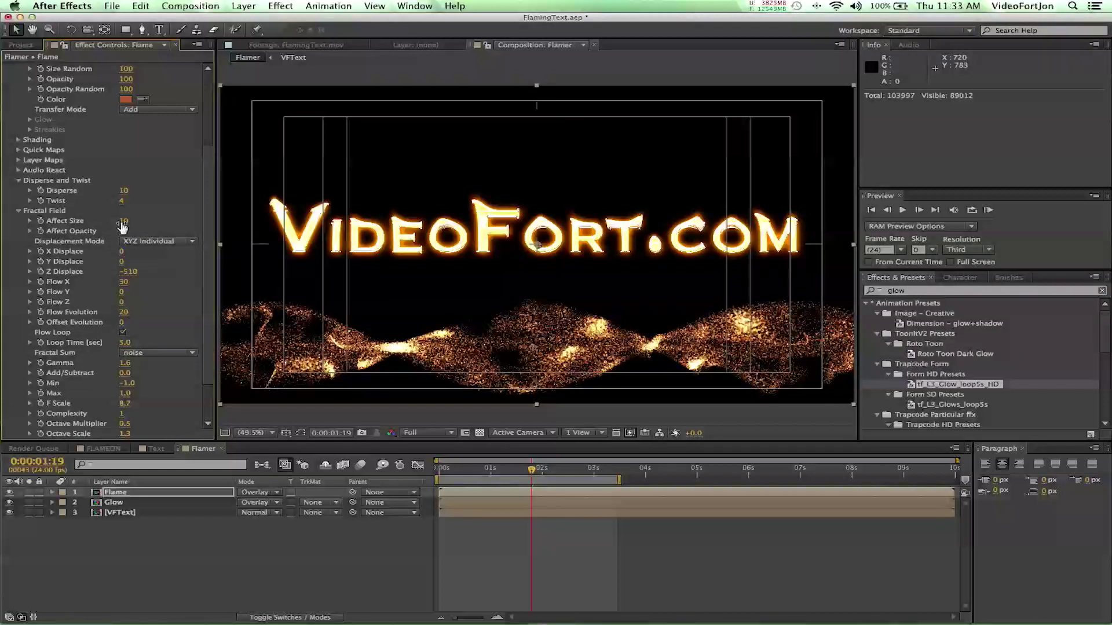
left_click_drag(122, 227, 131, 227)
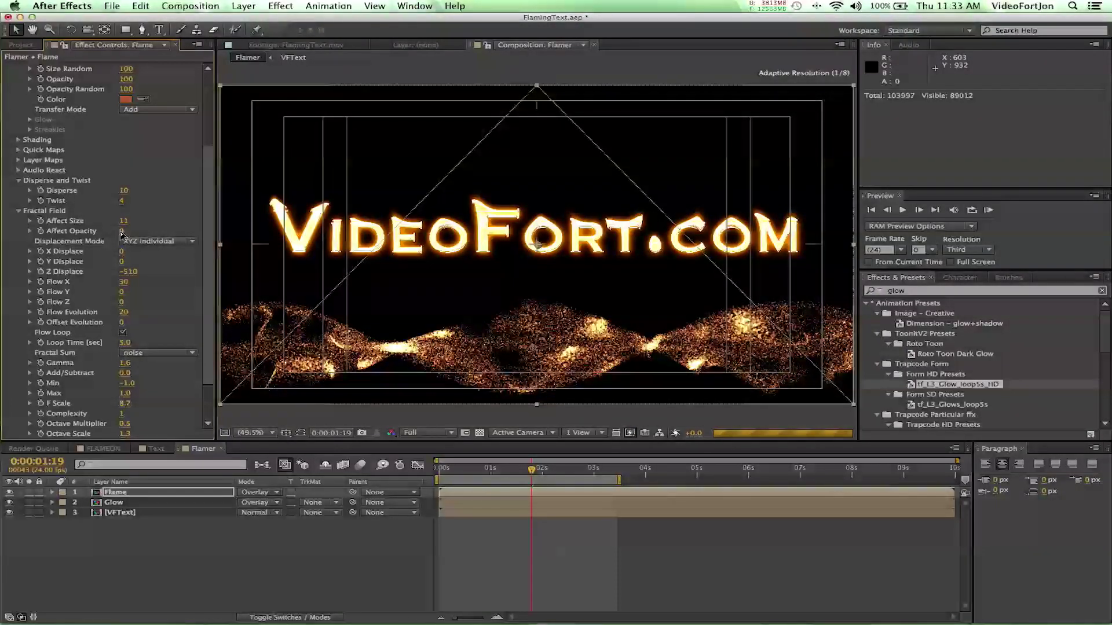
left_click_drag(122, 231, 134, 235)
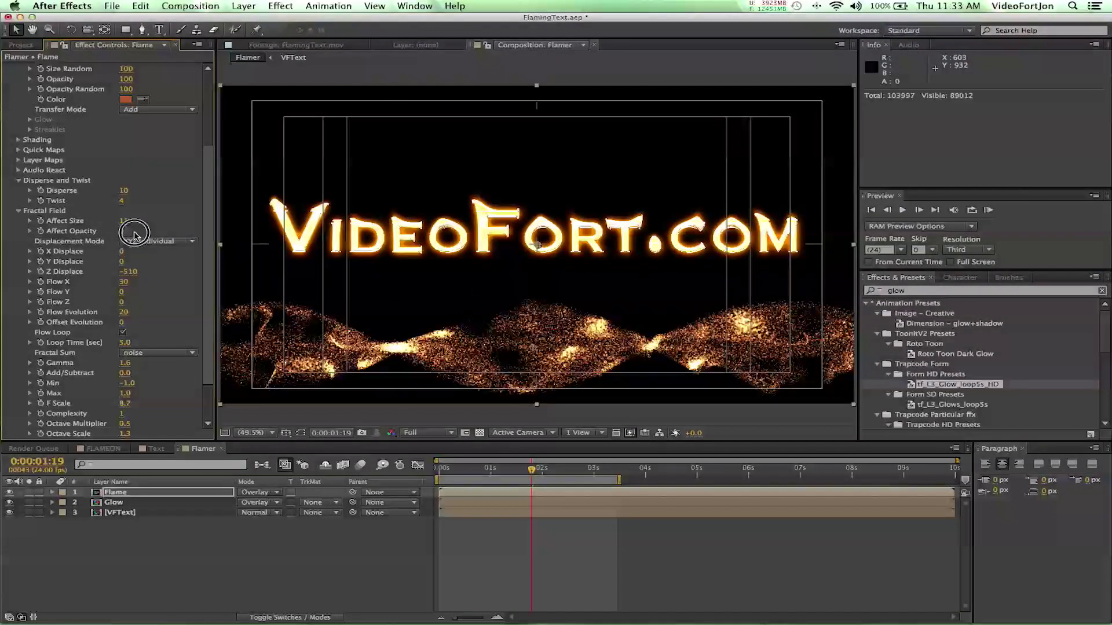
left_click(137, 234)
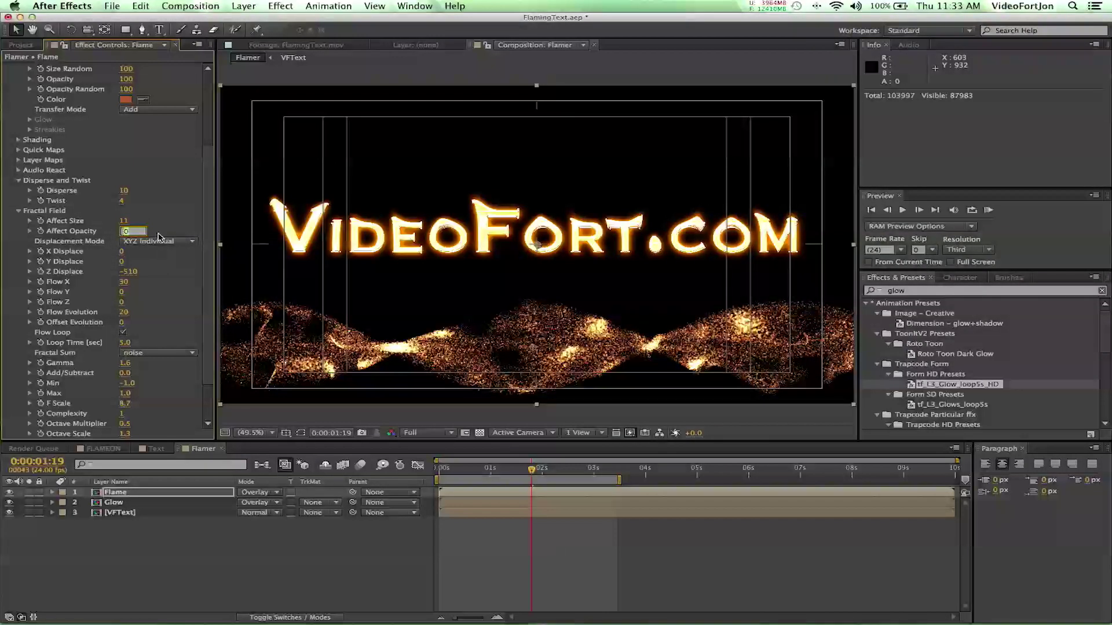
key("Return")
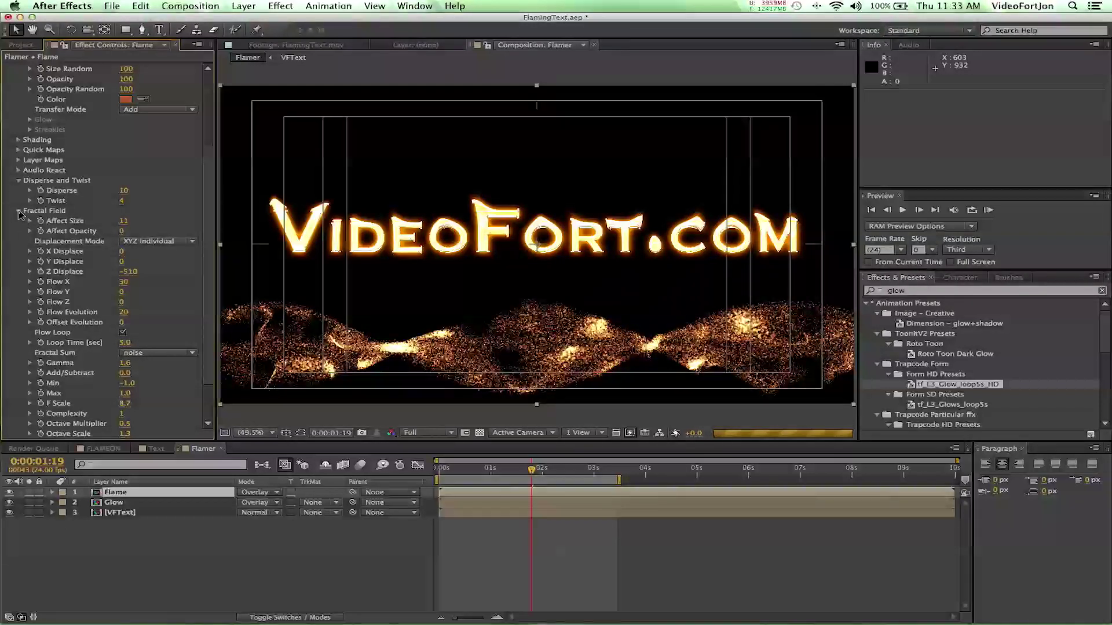
left_click(18, 212)
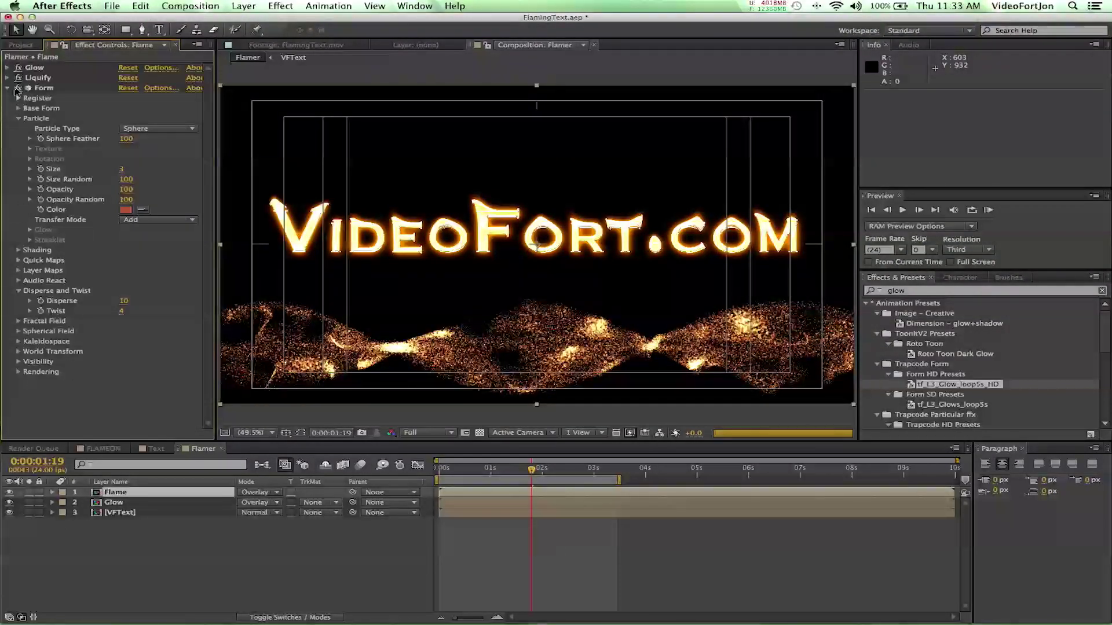
left_click(7, 88)
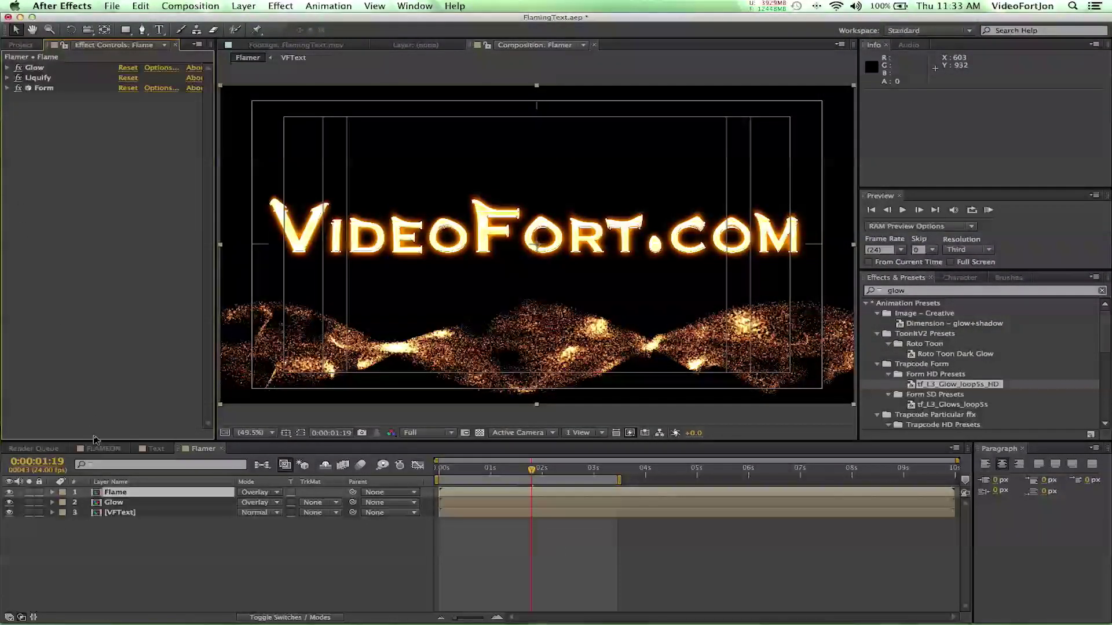
- Duplicate the Glow layer and place the copy above the Flame layer in the layer stack
left_click(115, 502)
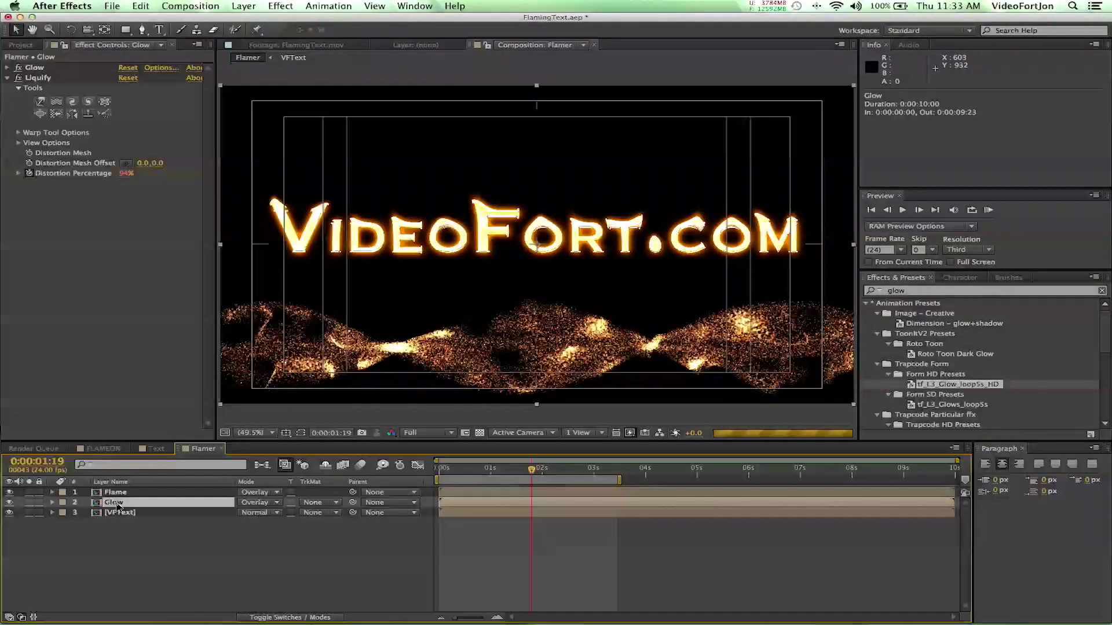
key("super+d")
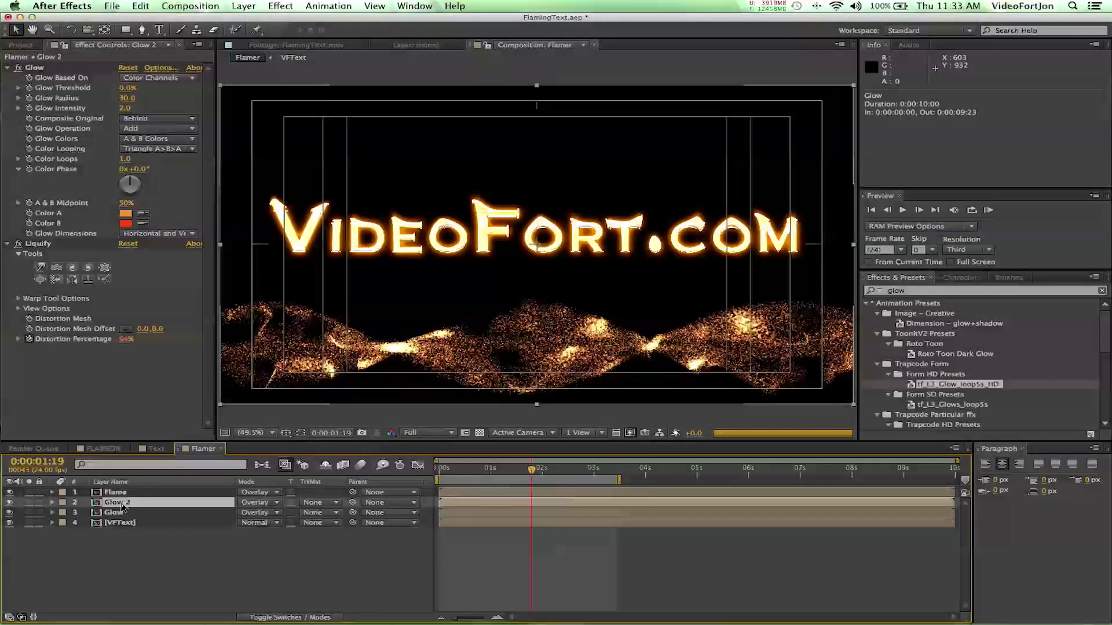
left_click(117, 488)
left_click_drag(117, 488, 119, 492)
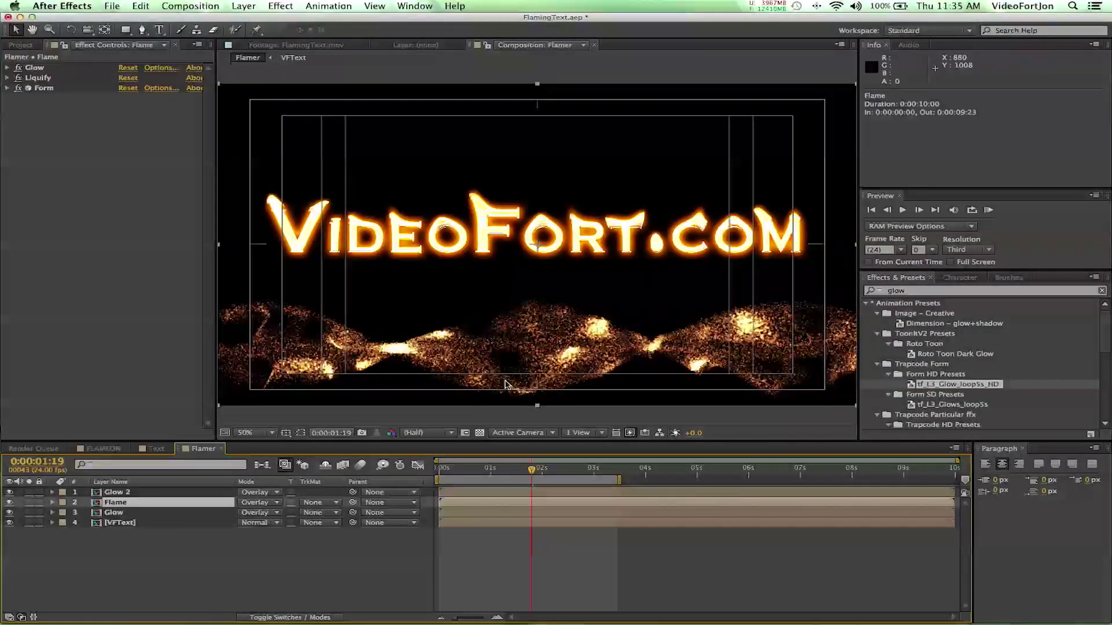
- Move the Flame layer's particles straight up in the composition to about position 960, 398, just beneath the text
left_click(498, 325)
left_click_drag(500, 309, 500, 269)
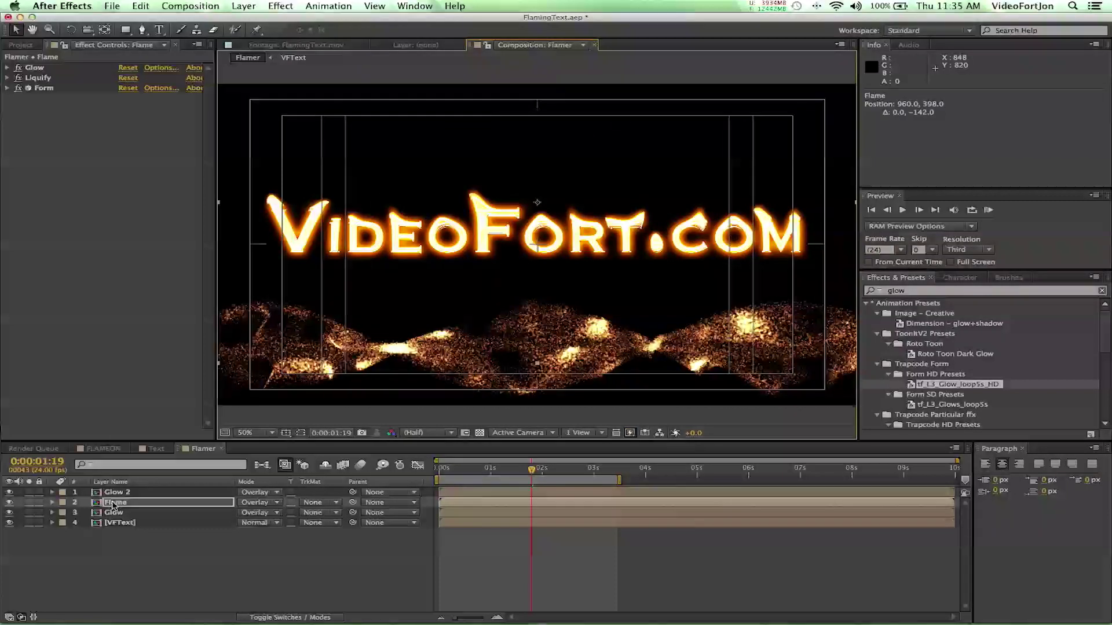
key("Return")
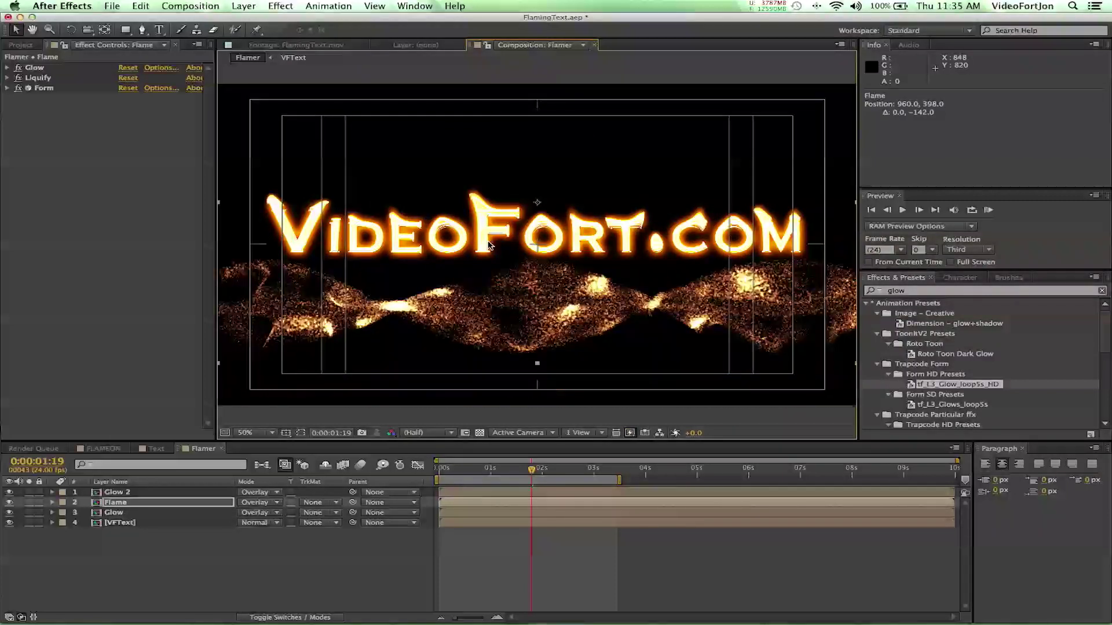
left_click(511, 323)
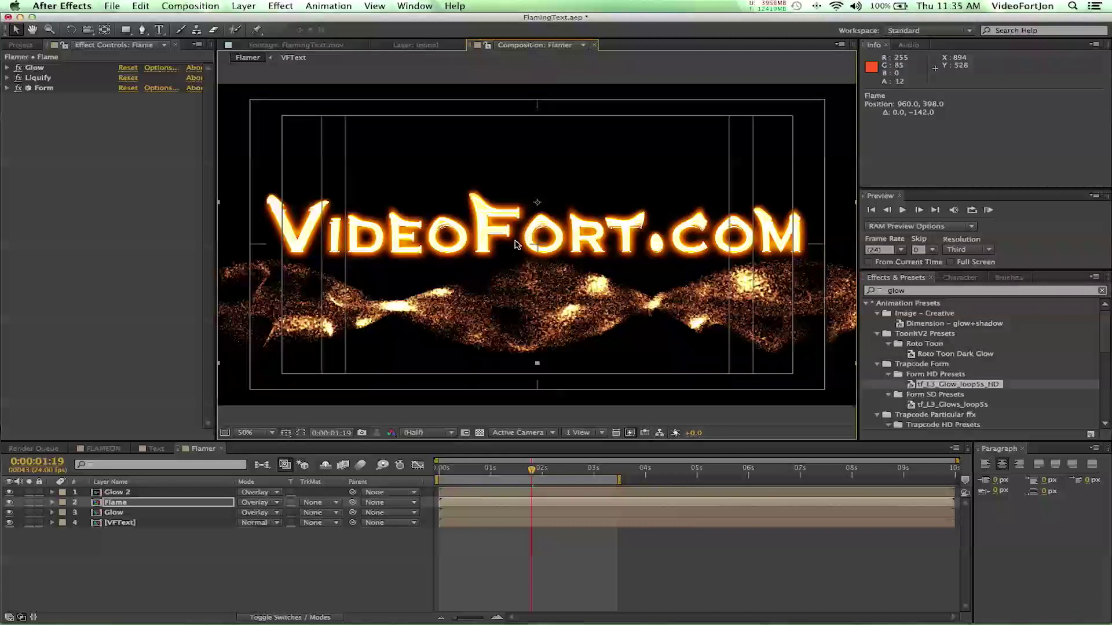
- Nudge the Flame layer upward to position 960, 142 so its particles overlap the VideoFort.com text
key("shift+Up")
key("shift+Up")
key("shift+Up")
key("shift+Up")
key("shift+Up")
key("shift+Up")
key("shift+Up")
key("shift+Up")
key("shift+Up")
key("shift+Up")
key("shift+Up")
key("shift+Up")
key("shift+Up")
key("shift+Up")
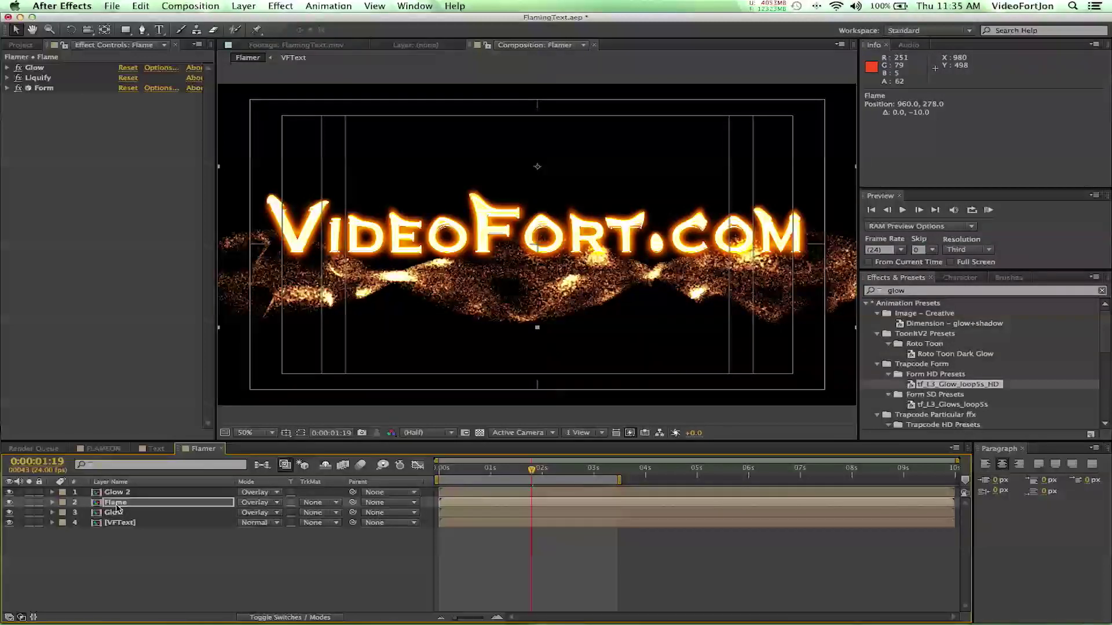
key("shift+Up")
key("shift+Up")
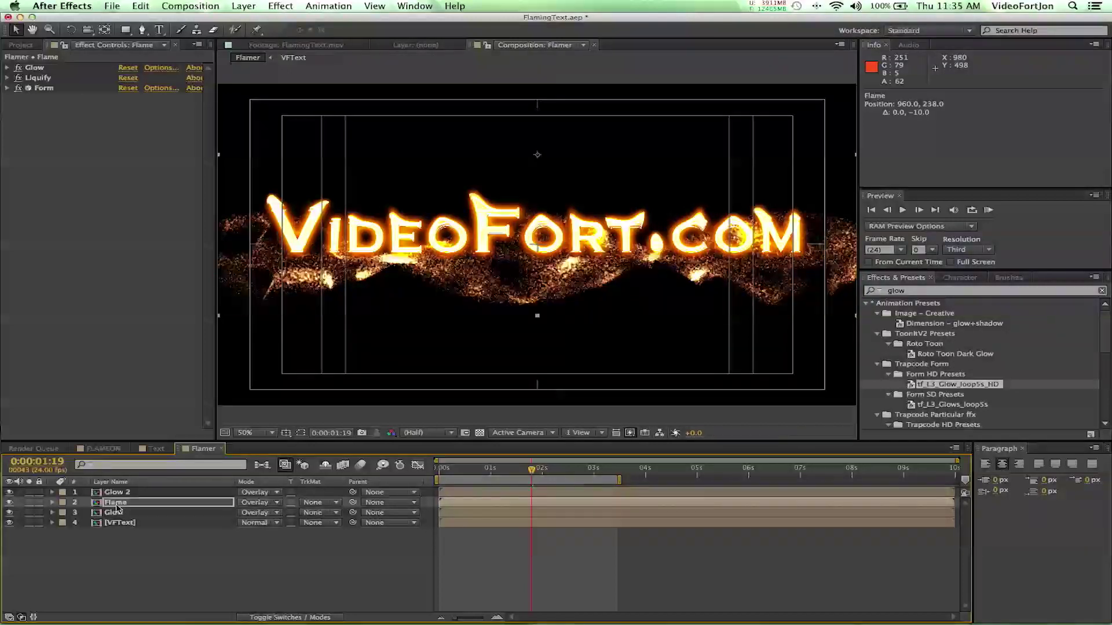
key("shift+Up")
key("shift+Up")
key("shift+Up")
key("shift+Up")
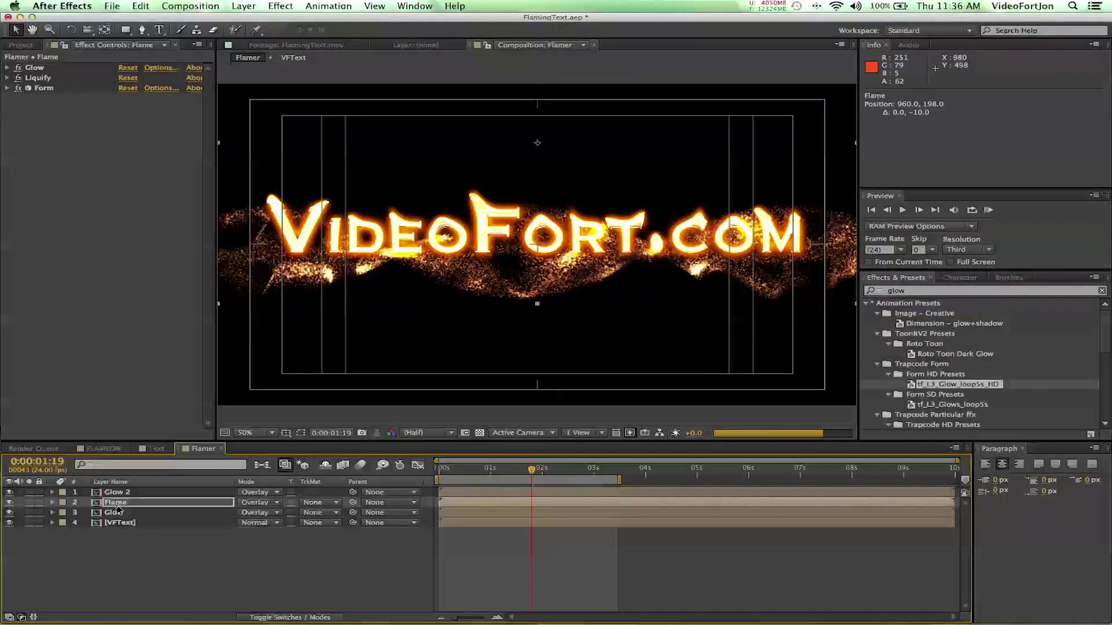
key("shift+Up")
key("shift+Up")
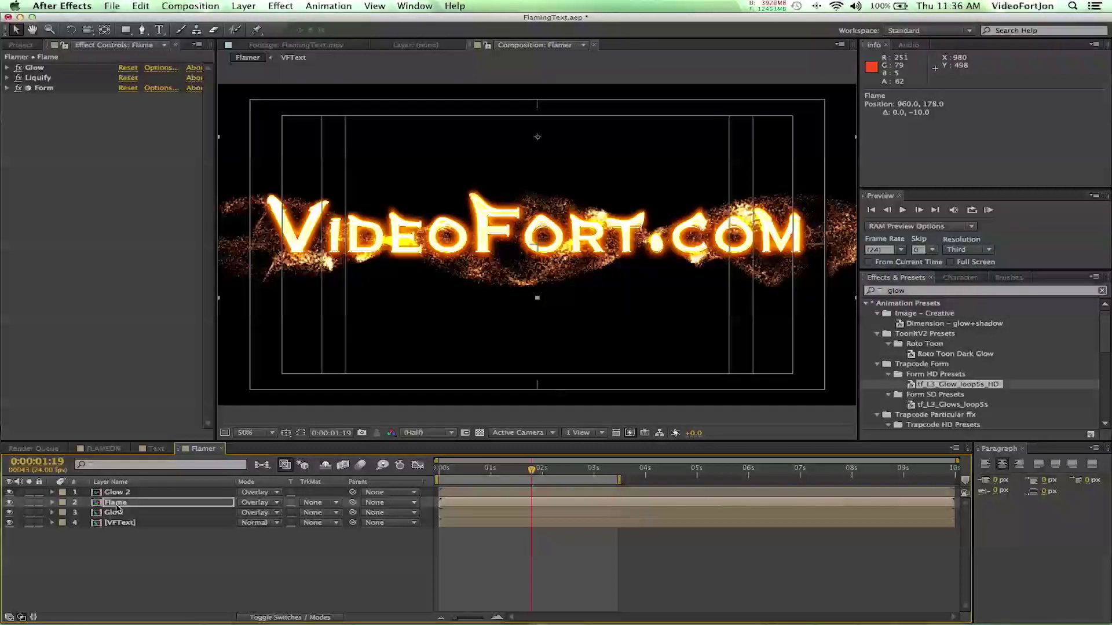
key("shift+Up")
key("shift+Up")
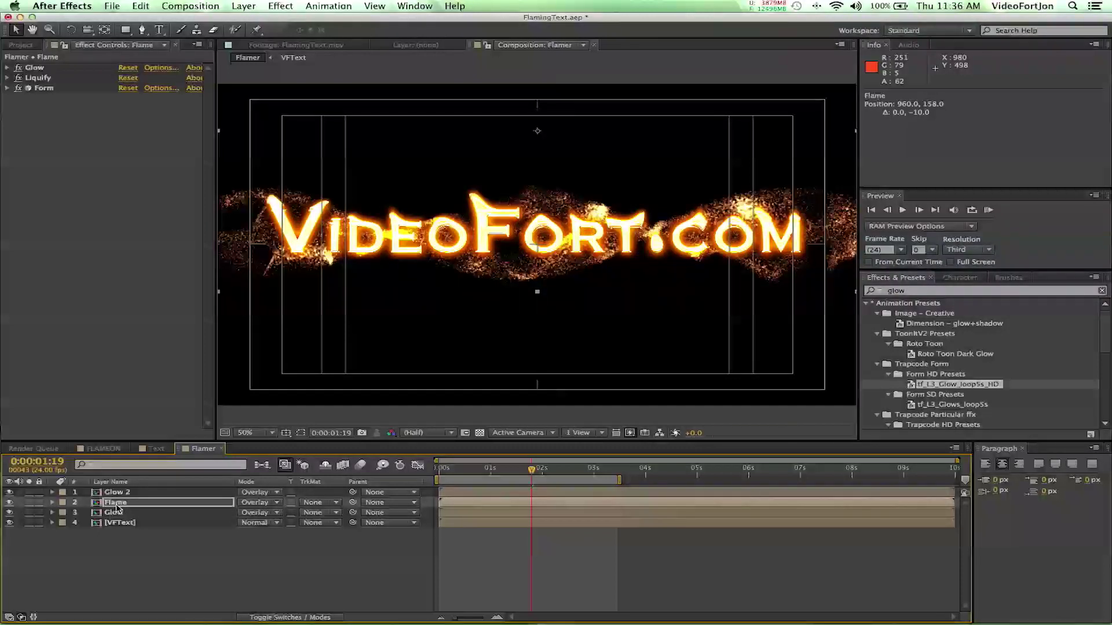
key("shift+Up")
key("shift+Up")
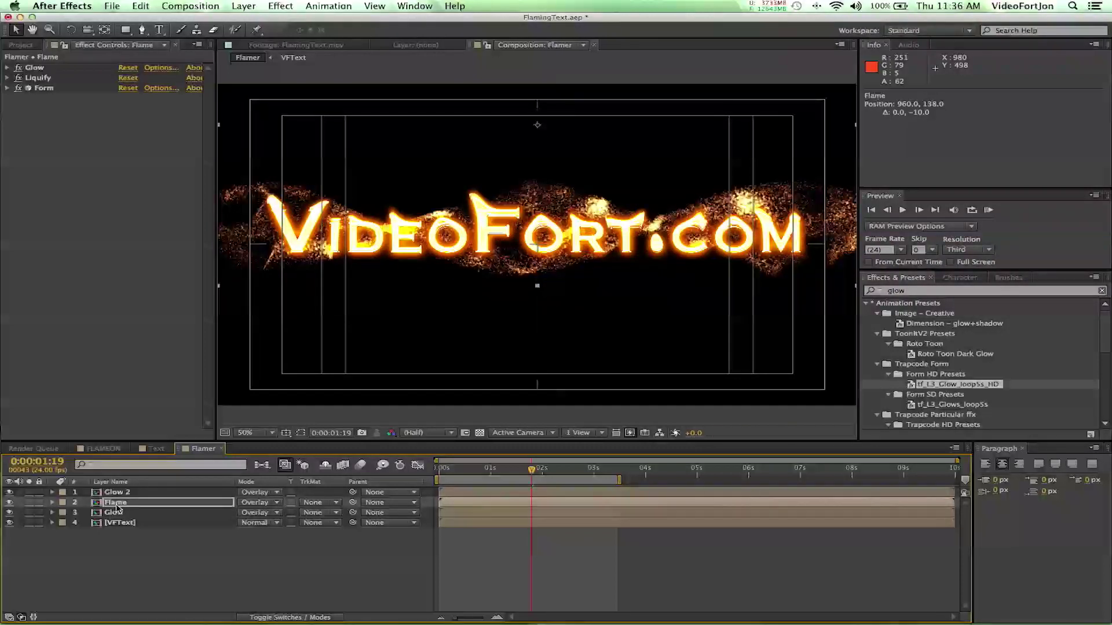
key("Down")
key("Down")
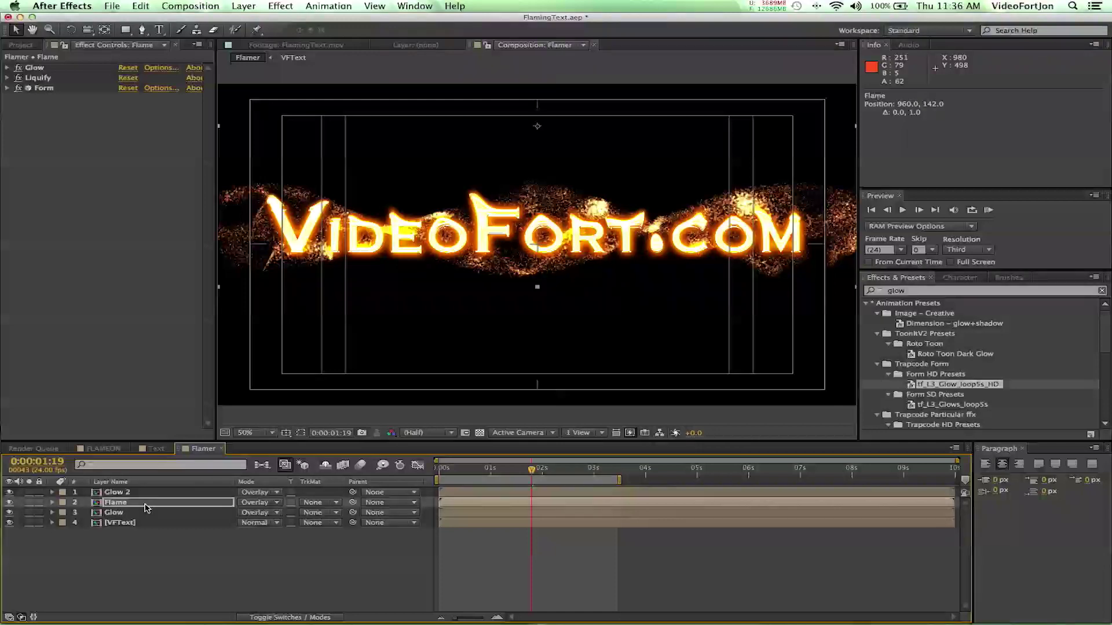
- Set the Flame layer's track matte to Alpha Matte "Glow 2" to confine the particles to the glowing text
left_click(314, 506)
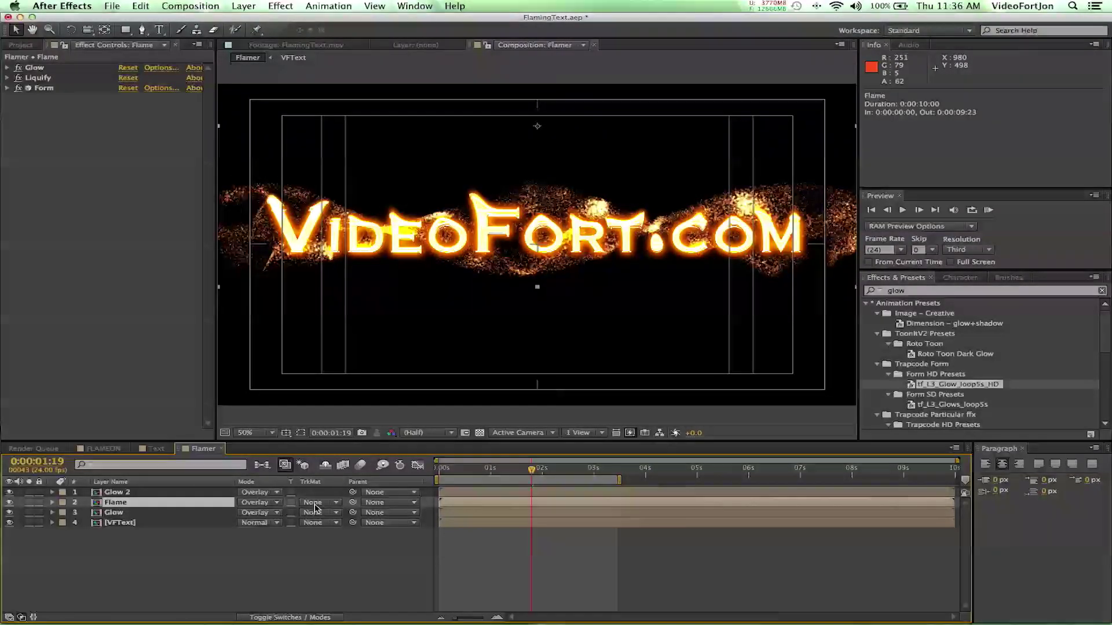
left_click(315, 504)
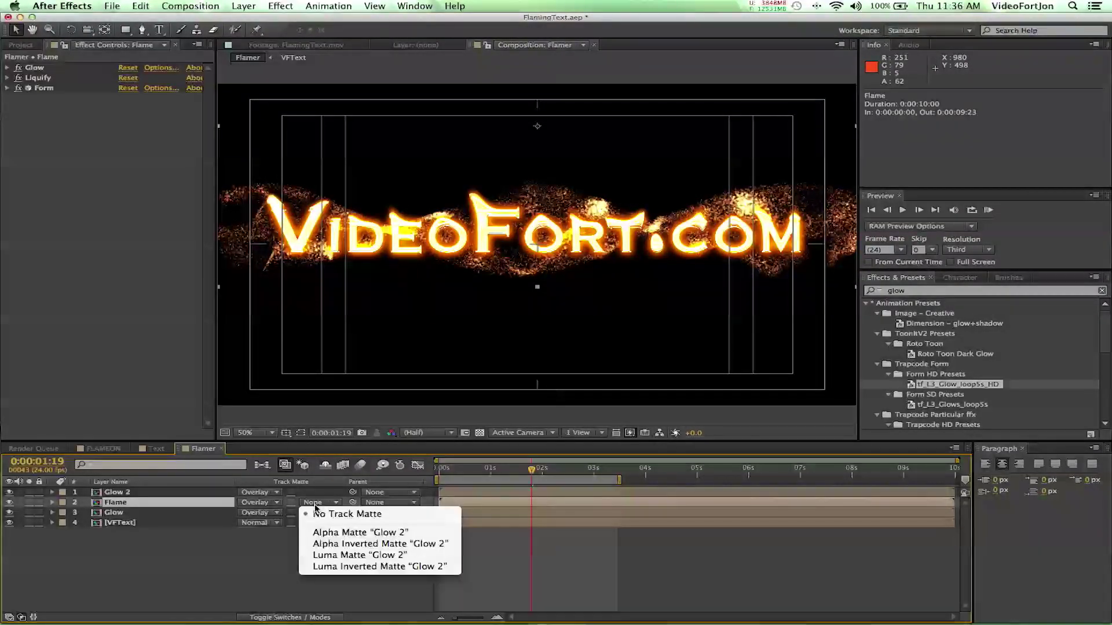
left_click(336, 533)
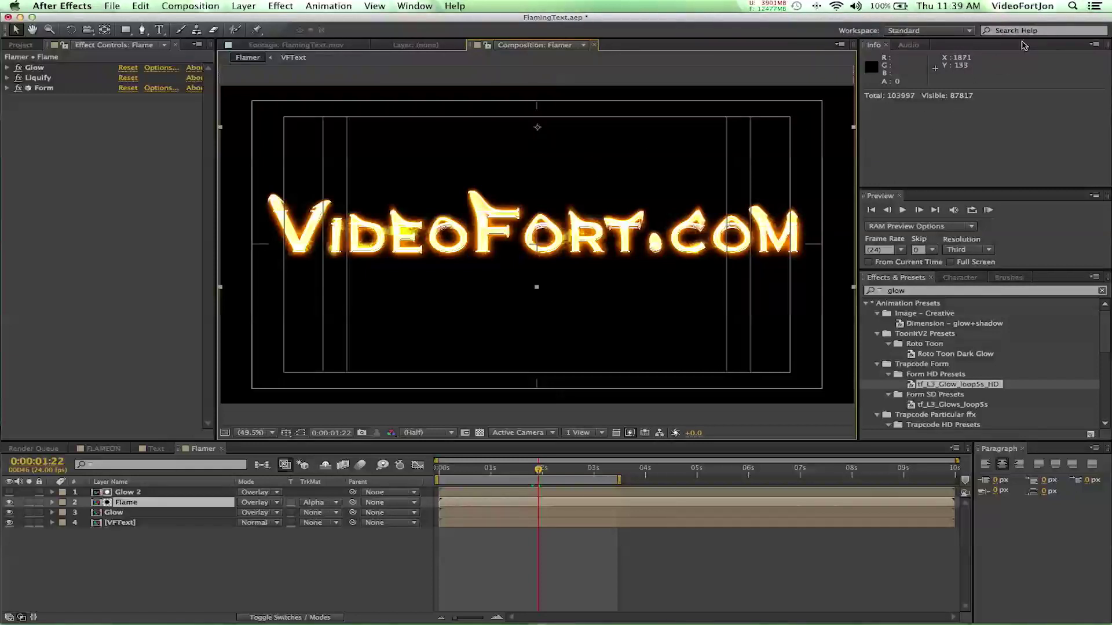
- Switch to the flaming VideoFort.com text example in the other application and view it full screen
key("super+Tab")
key("super+f")
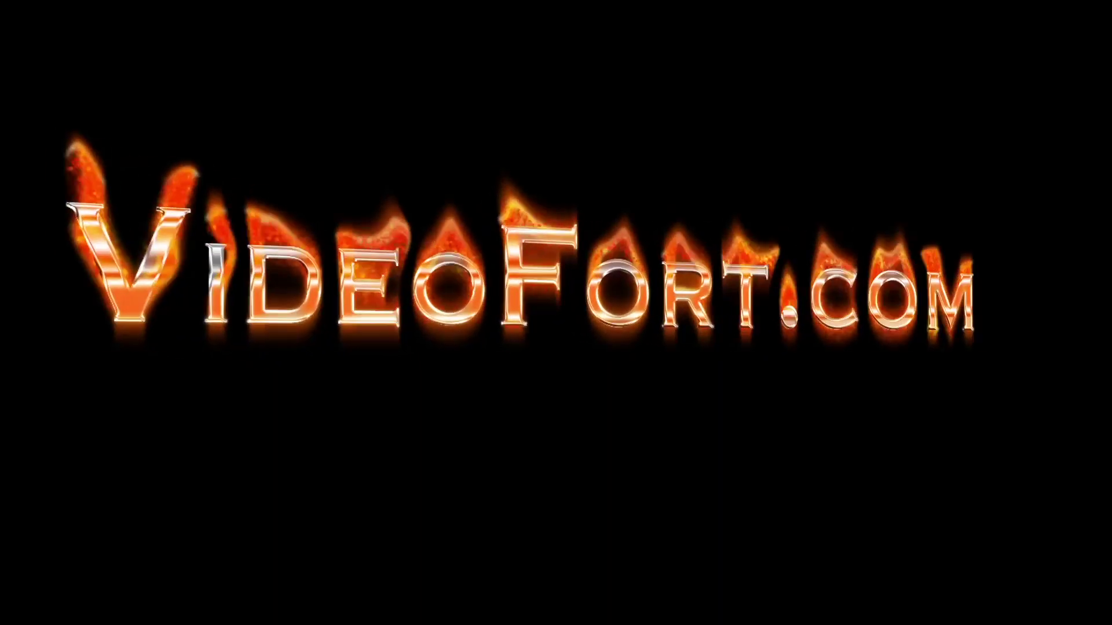